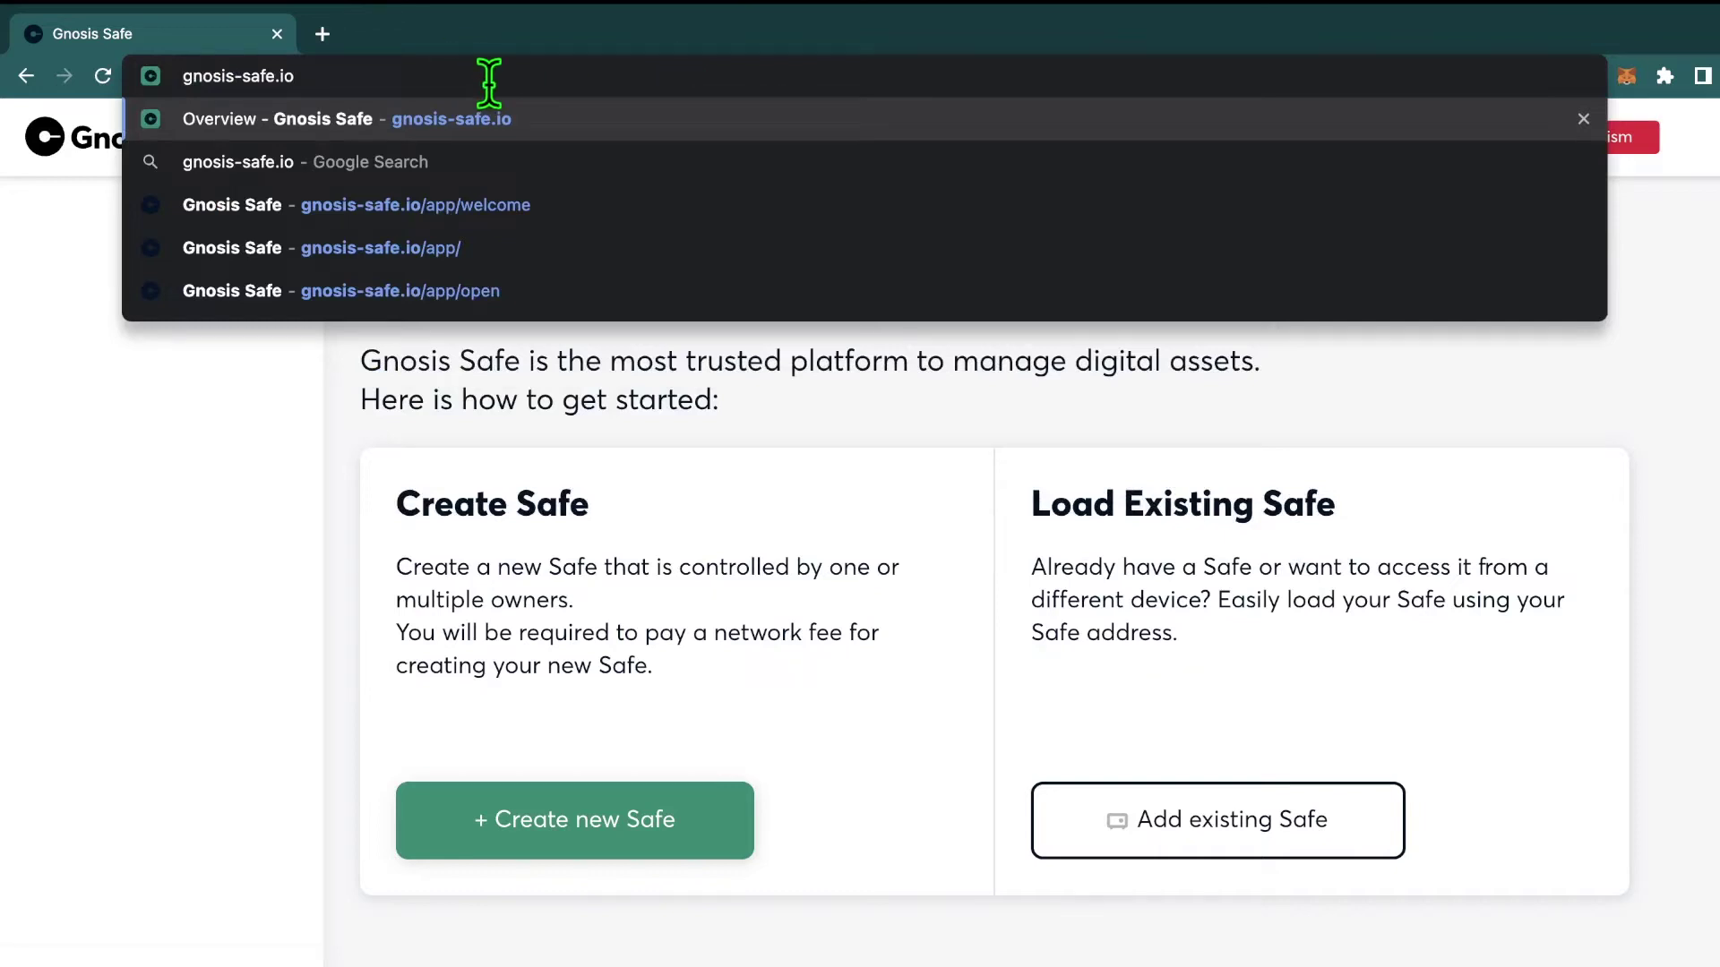
Step: Load gnosis-safe.io, launch the Safe web app on Optimism and view the supported networks list
key("Return")
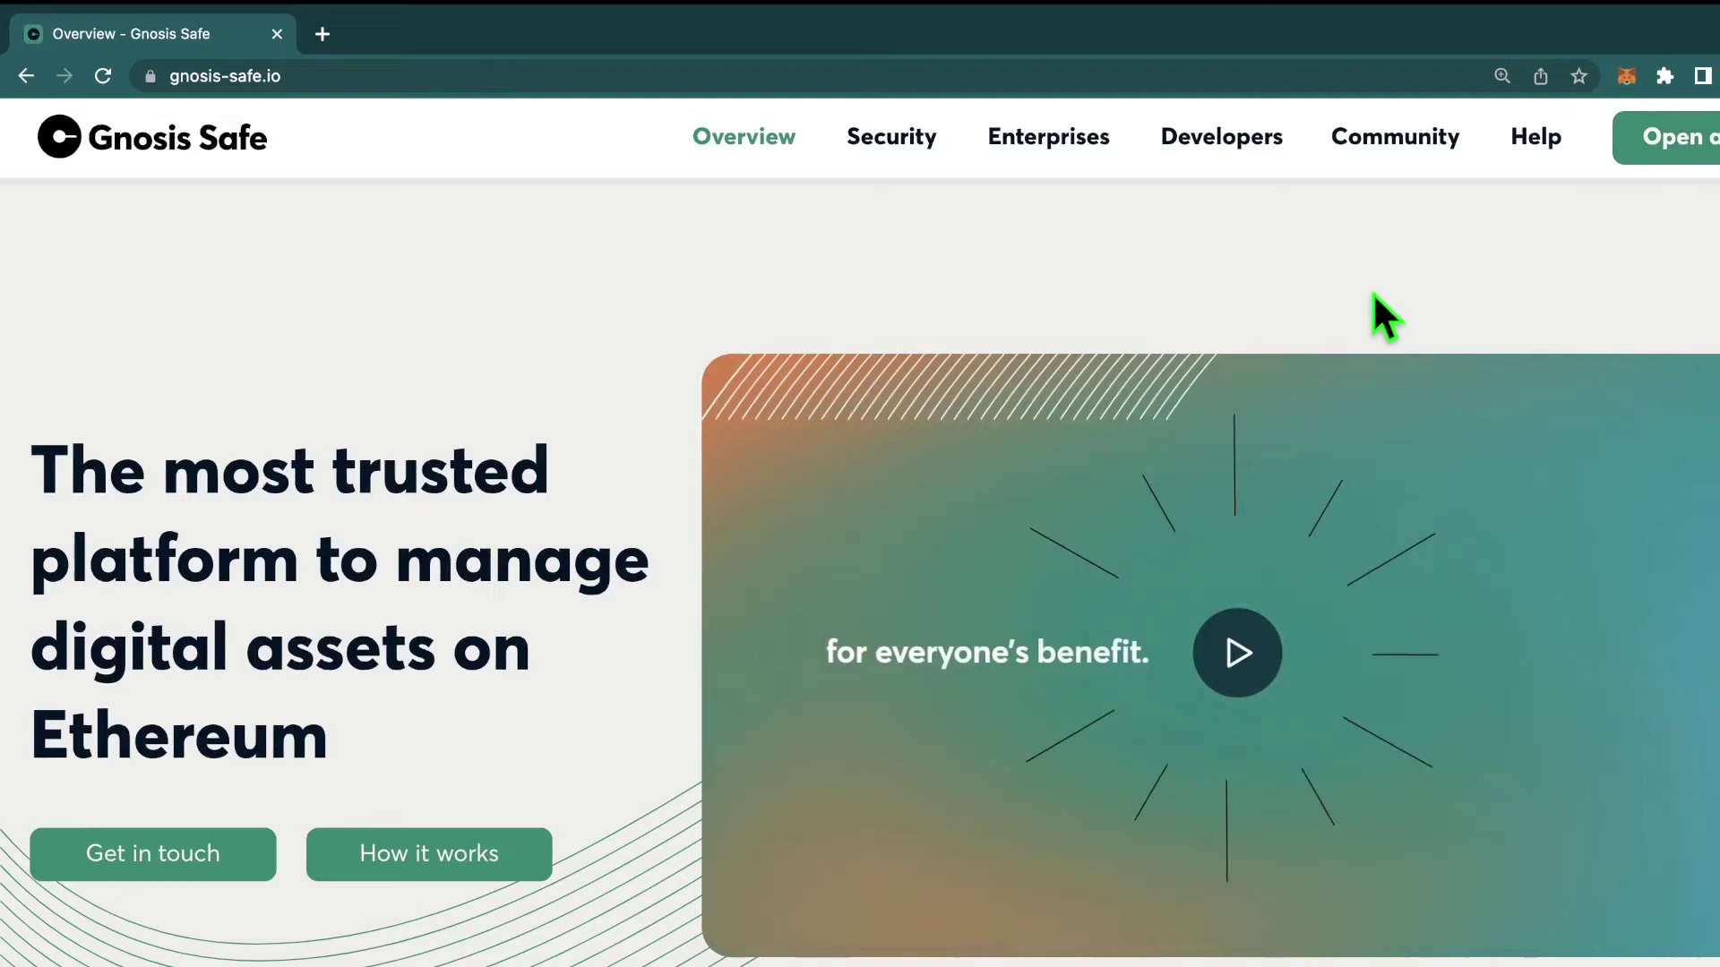
left_click(1673, 148)
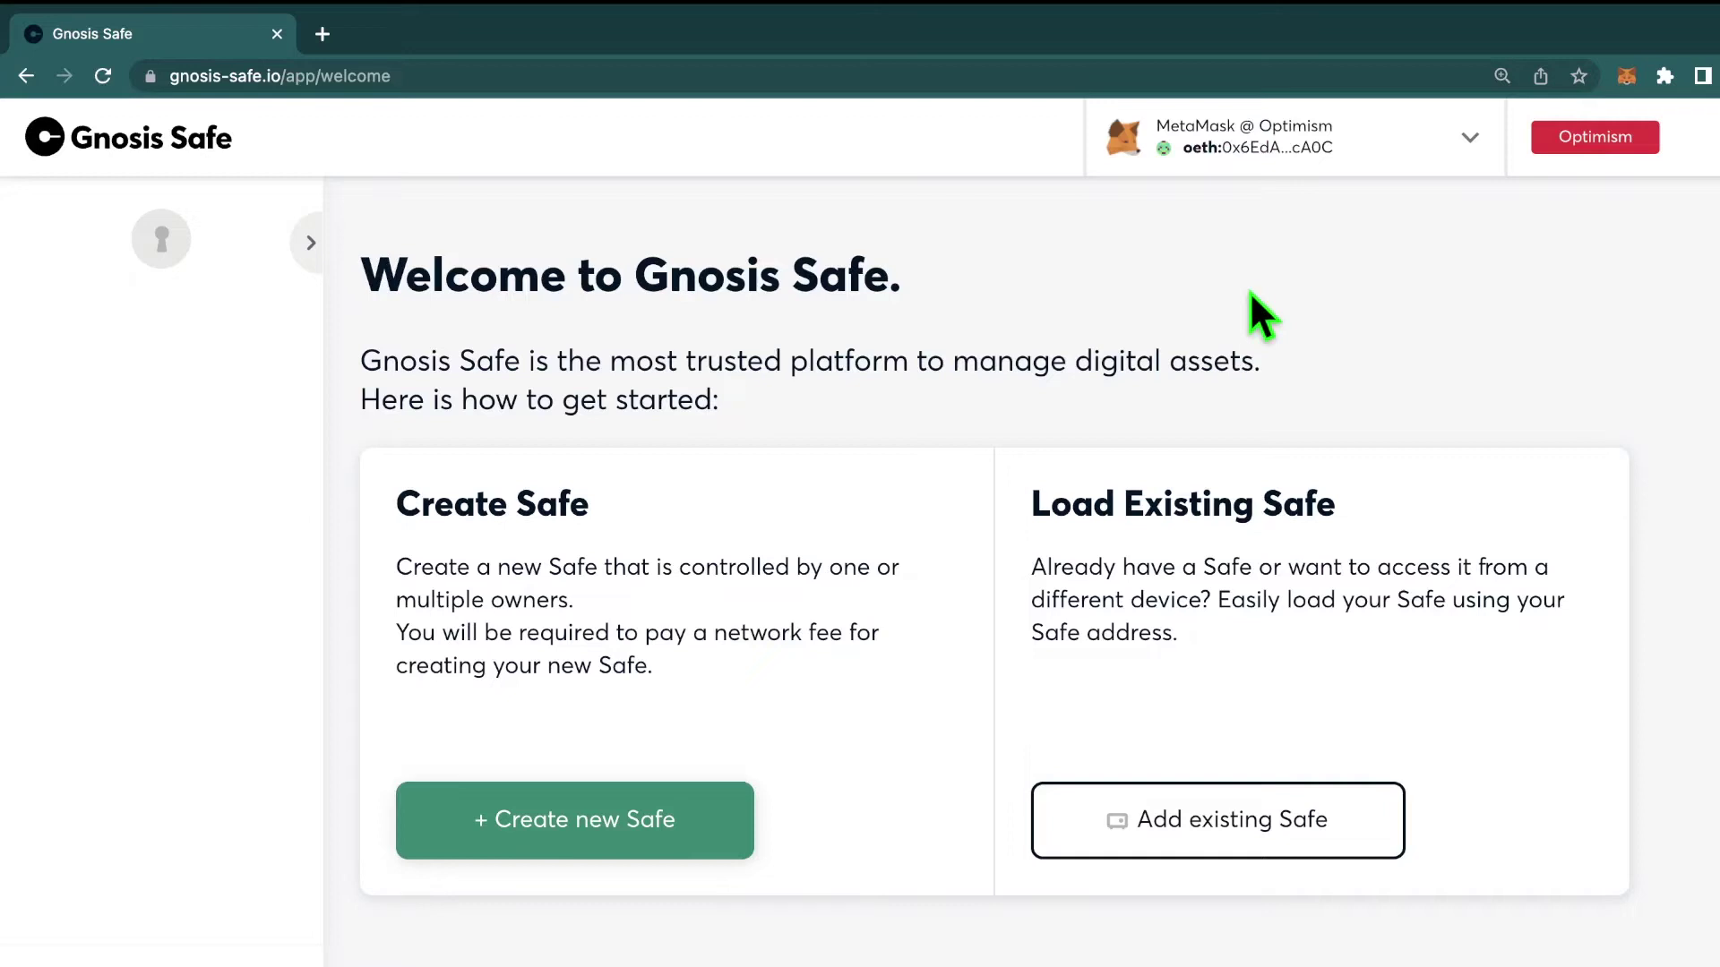
left_click(1652, 139)
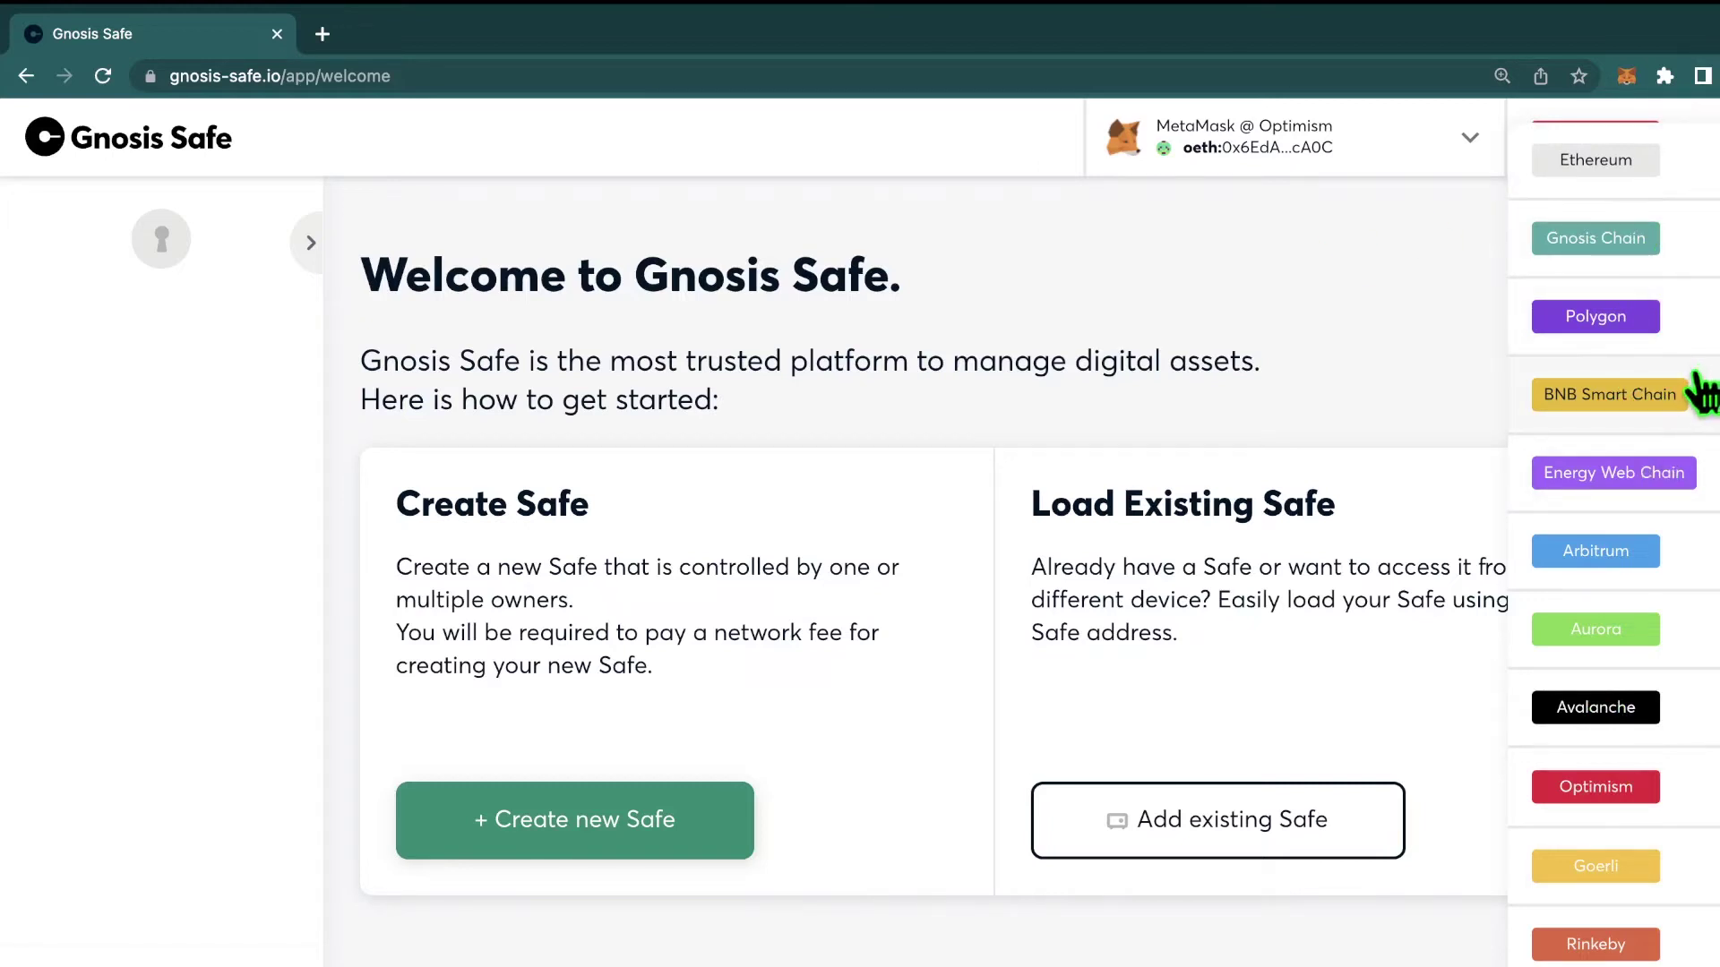
Step: Start a new Safe on Optimism named 'tutorial-safe' and continue to the owners step
left_click(1384, 335)
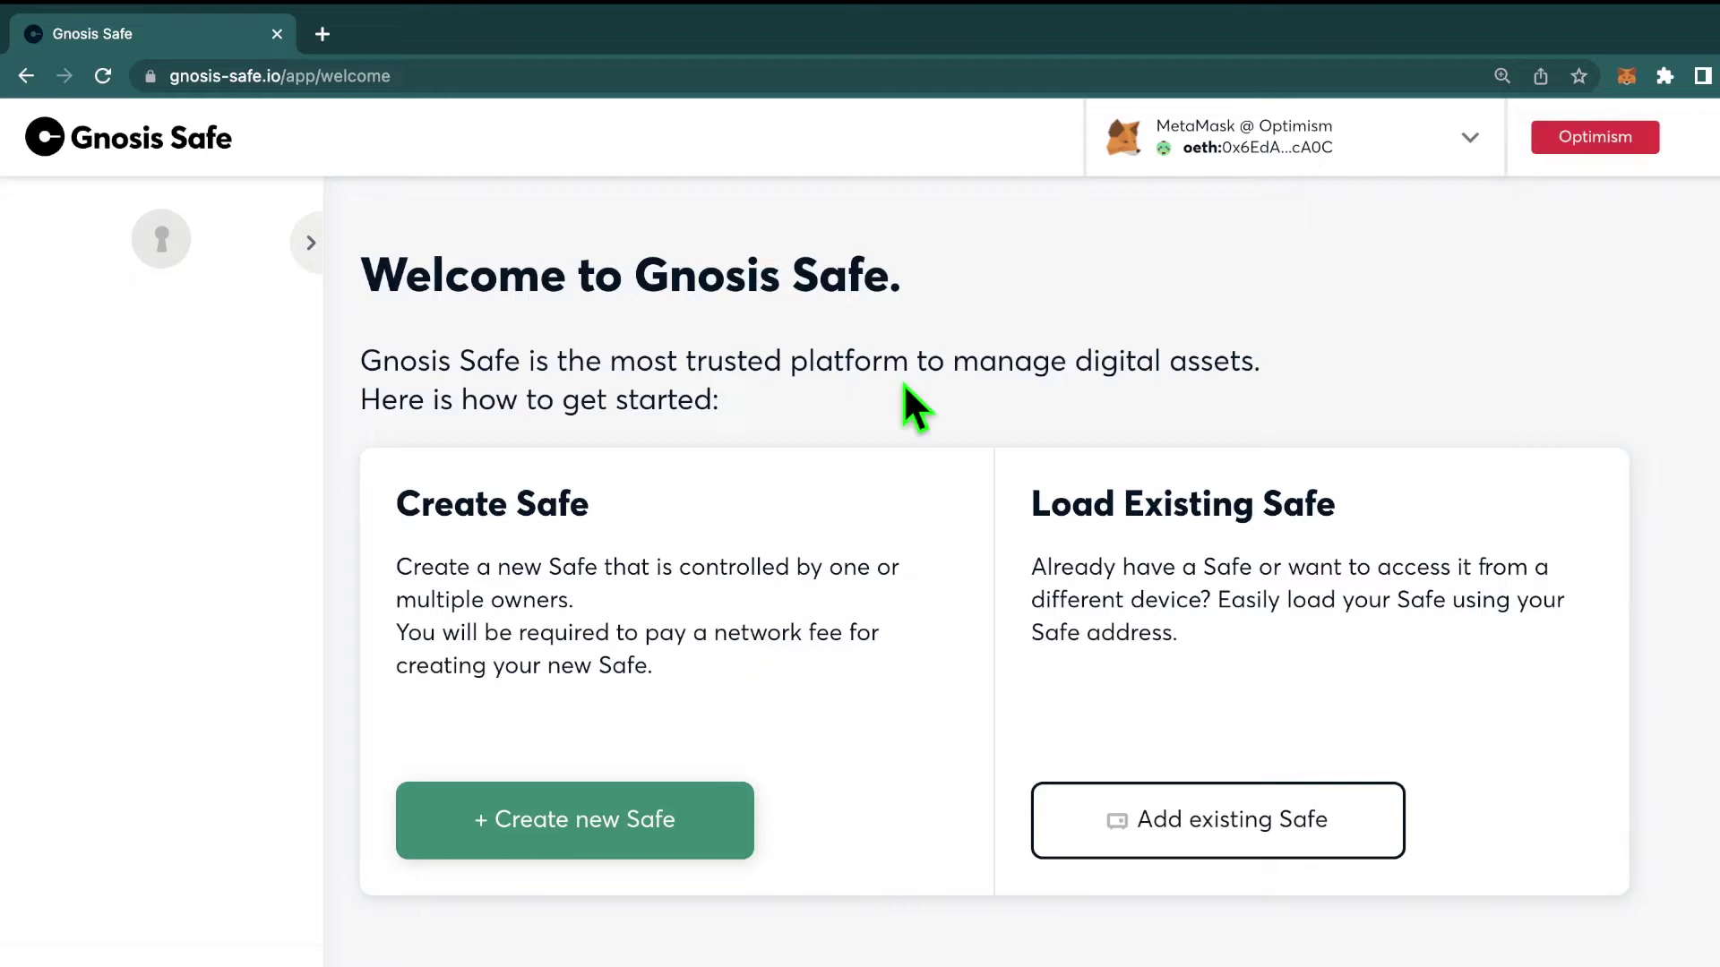
left_click(621, 828)
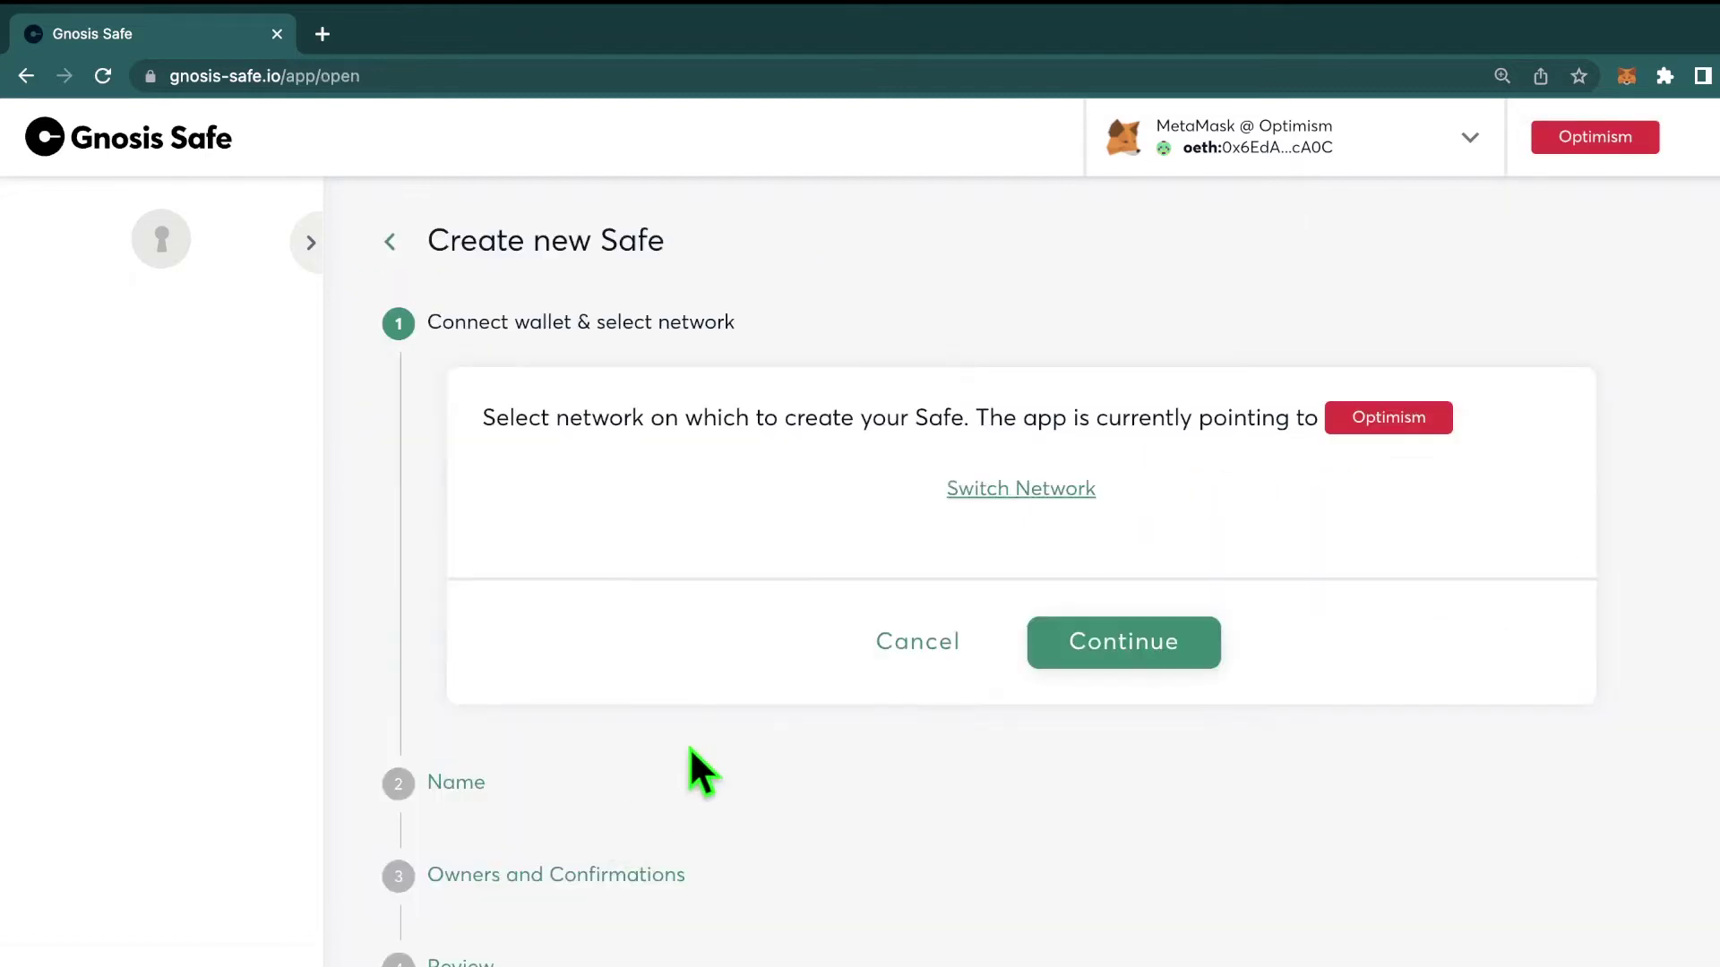
left_click(1146, 653)
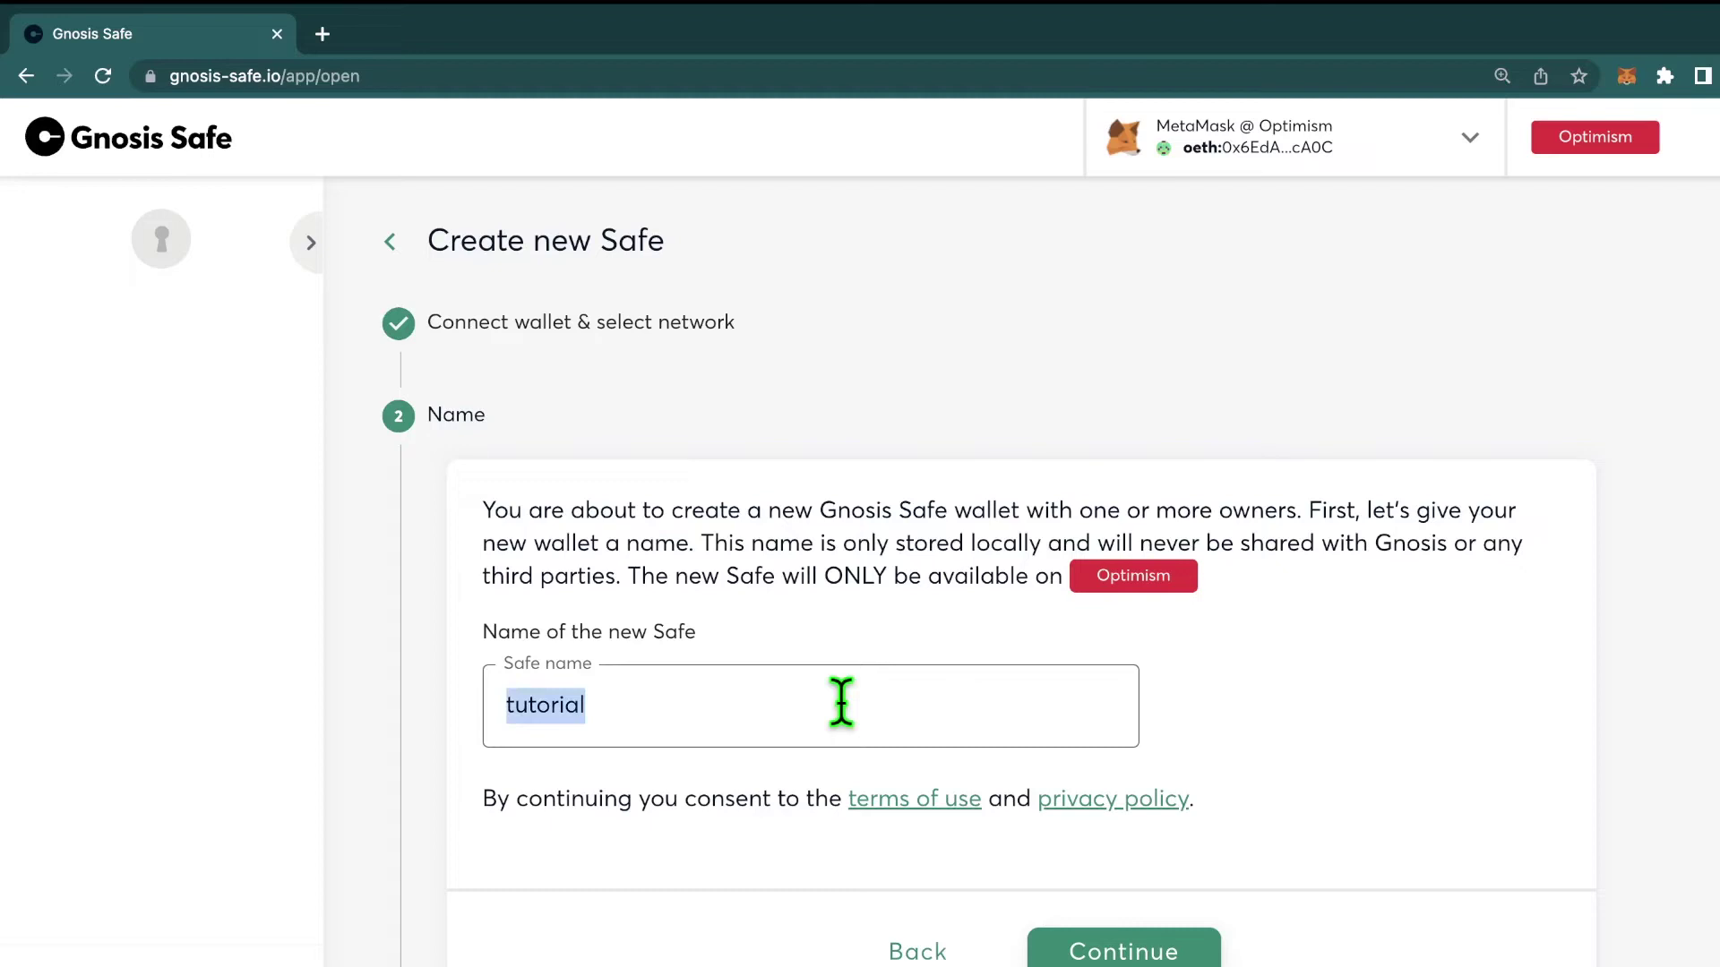
type("tutorial-")
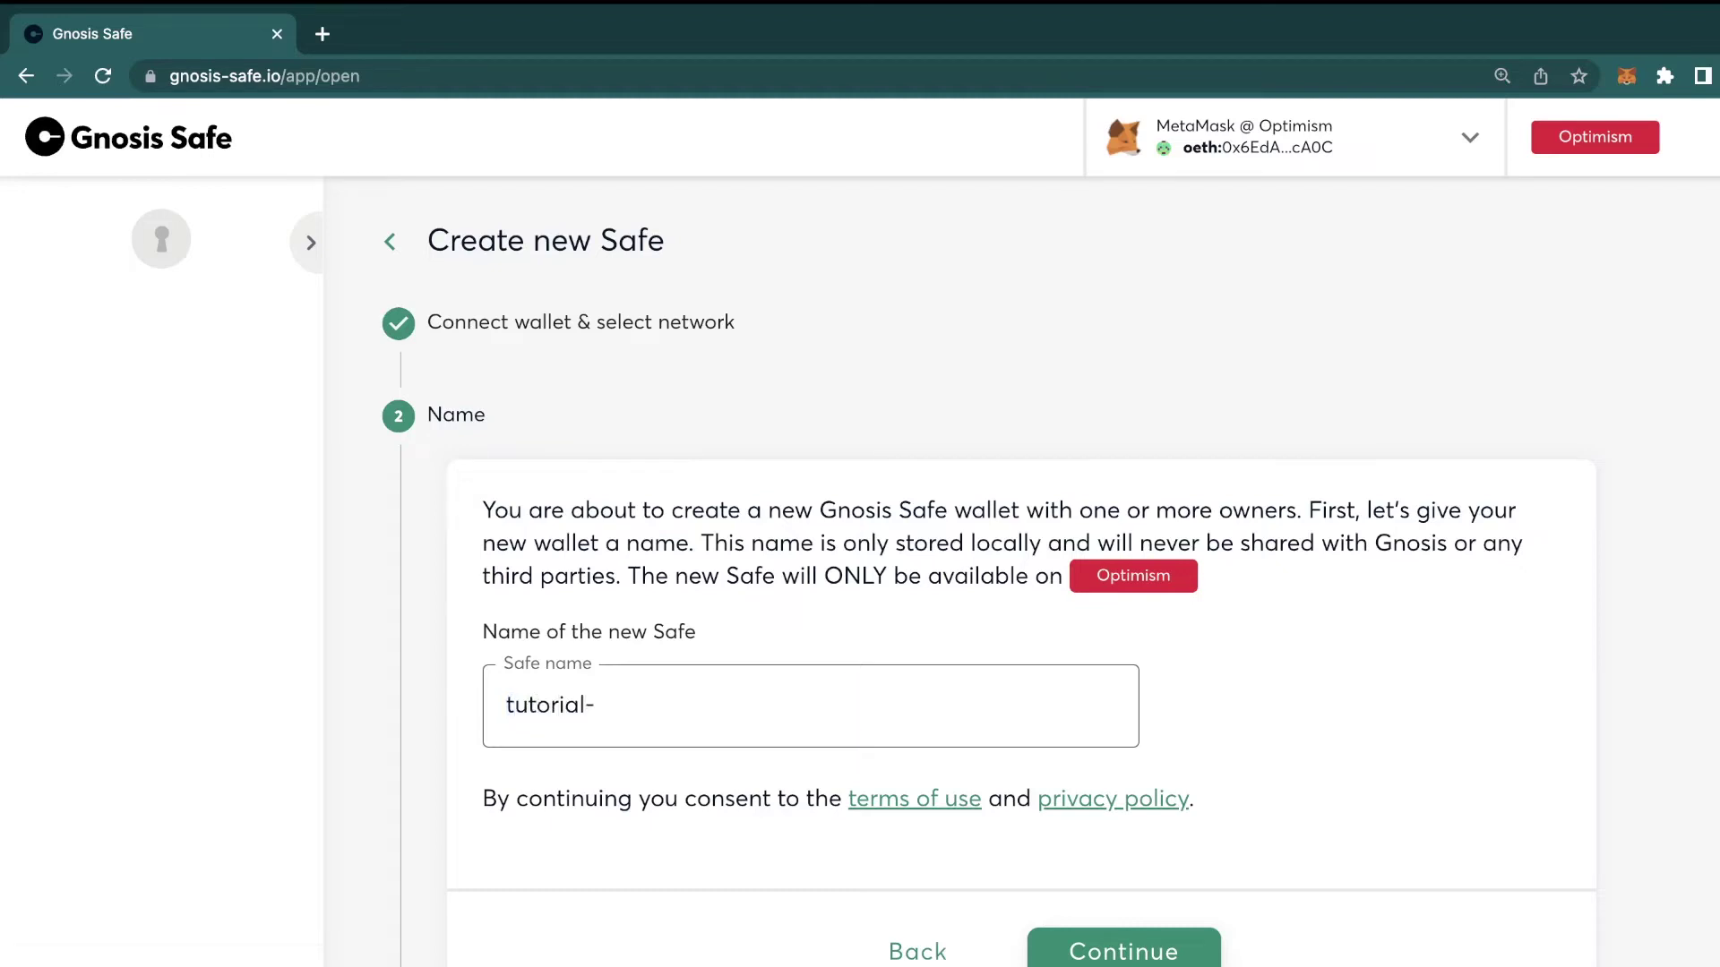
type("safe")
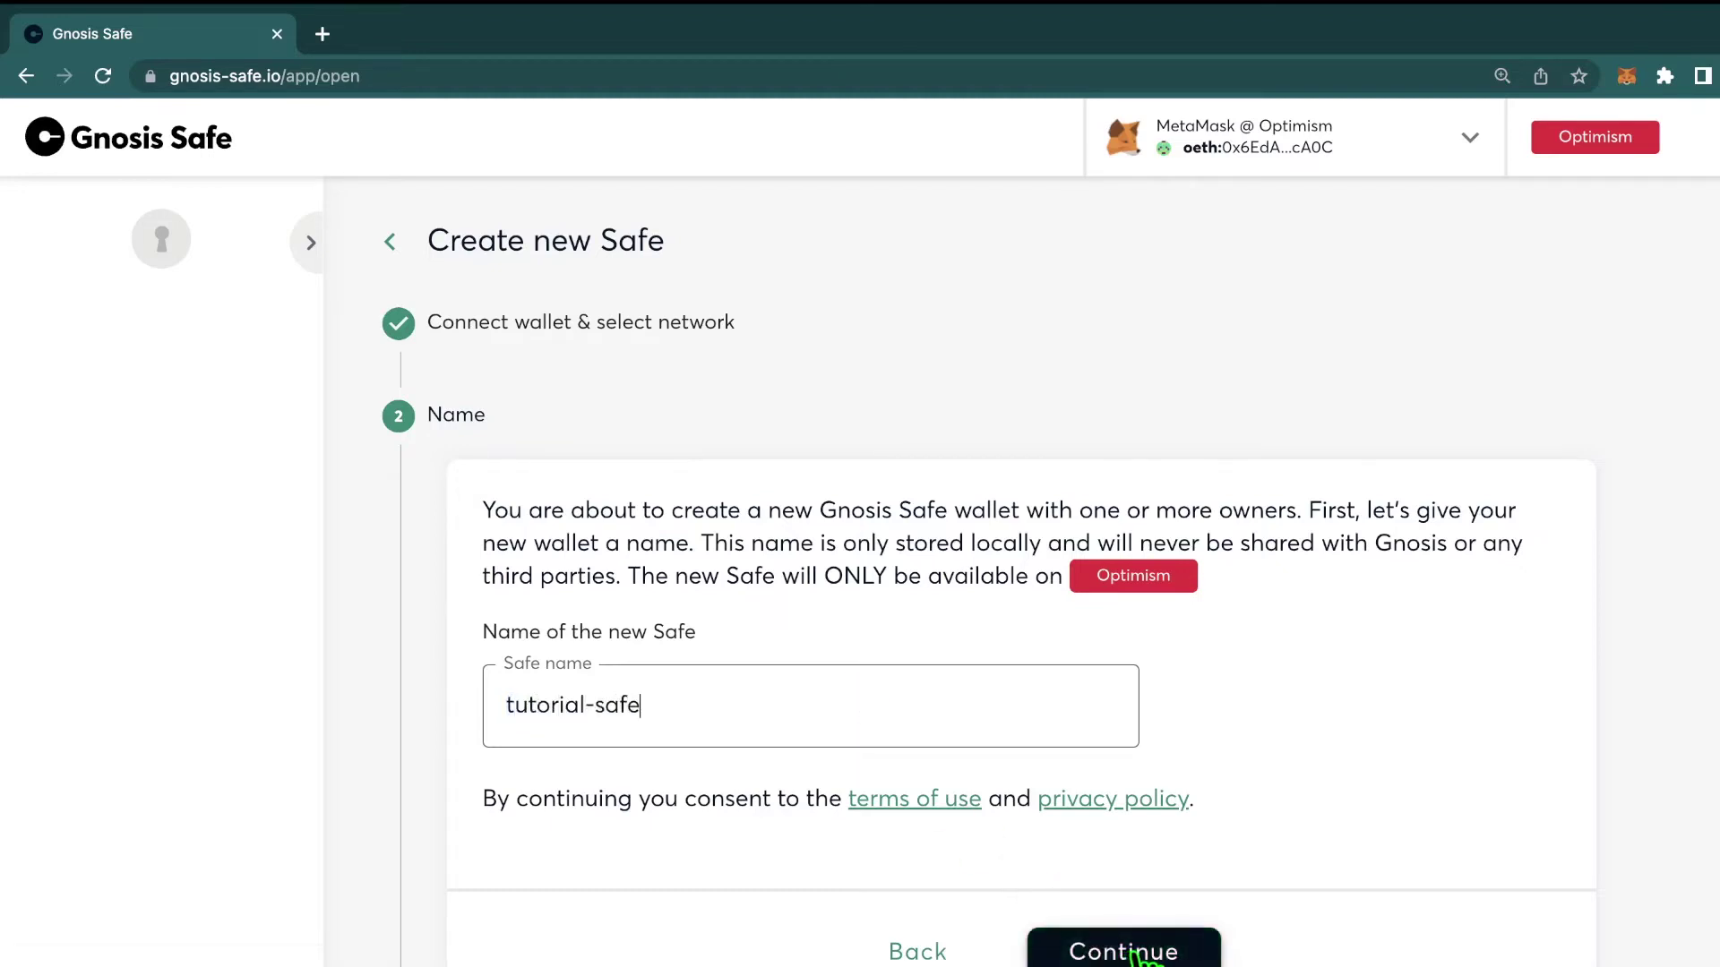
left_click(1135, 956)
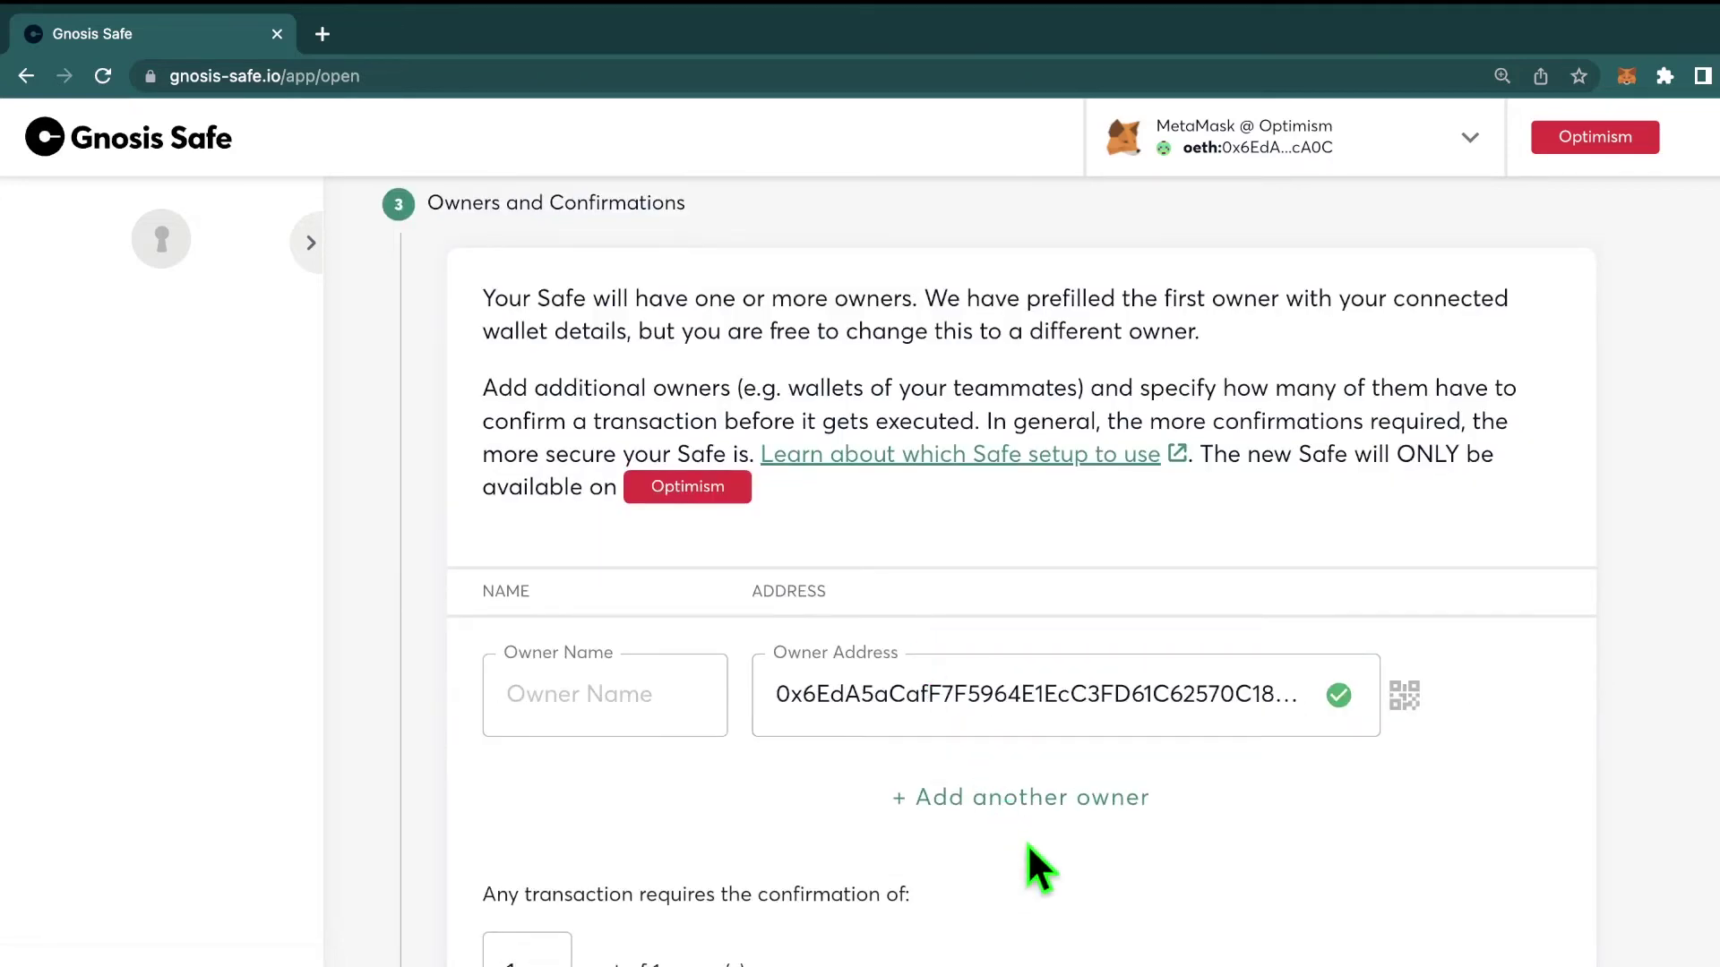
Step: Add second and third owner entries with their addresses, for three owners in total
scroll(1028, 846, "down", 1)
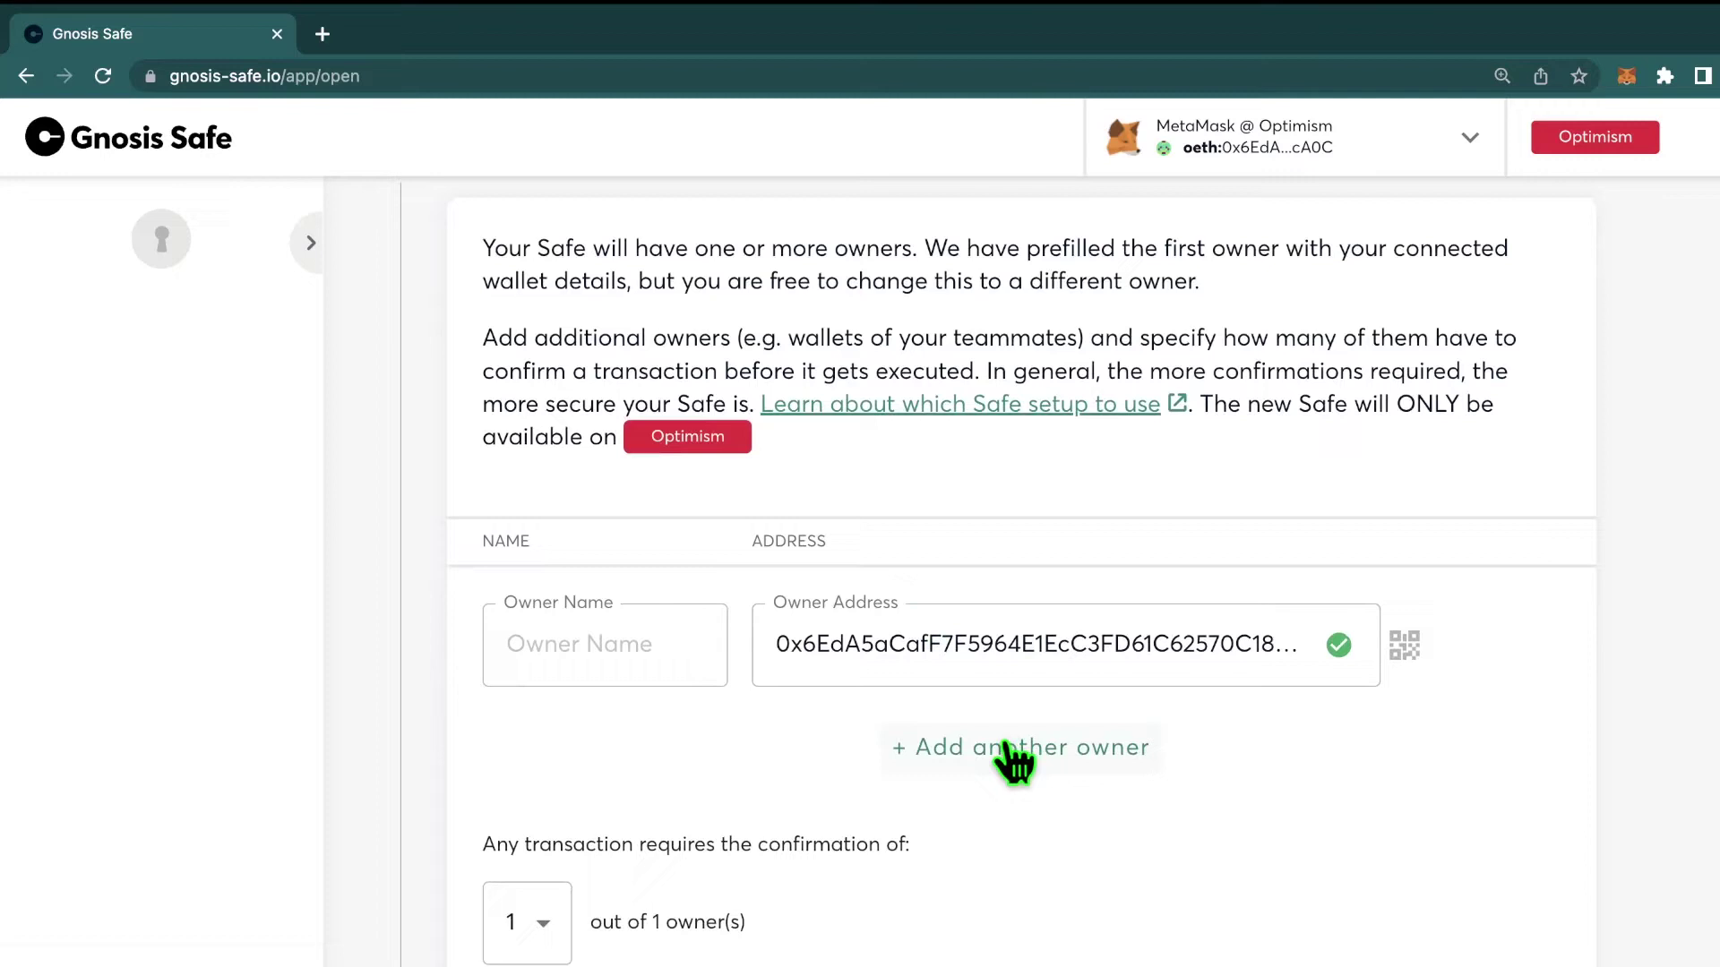
left_click(1021, 756)
left_click(1029, 865)
scroll(1031, 846, "down", 1)
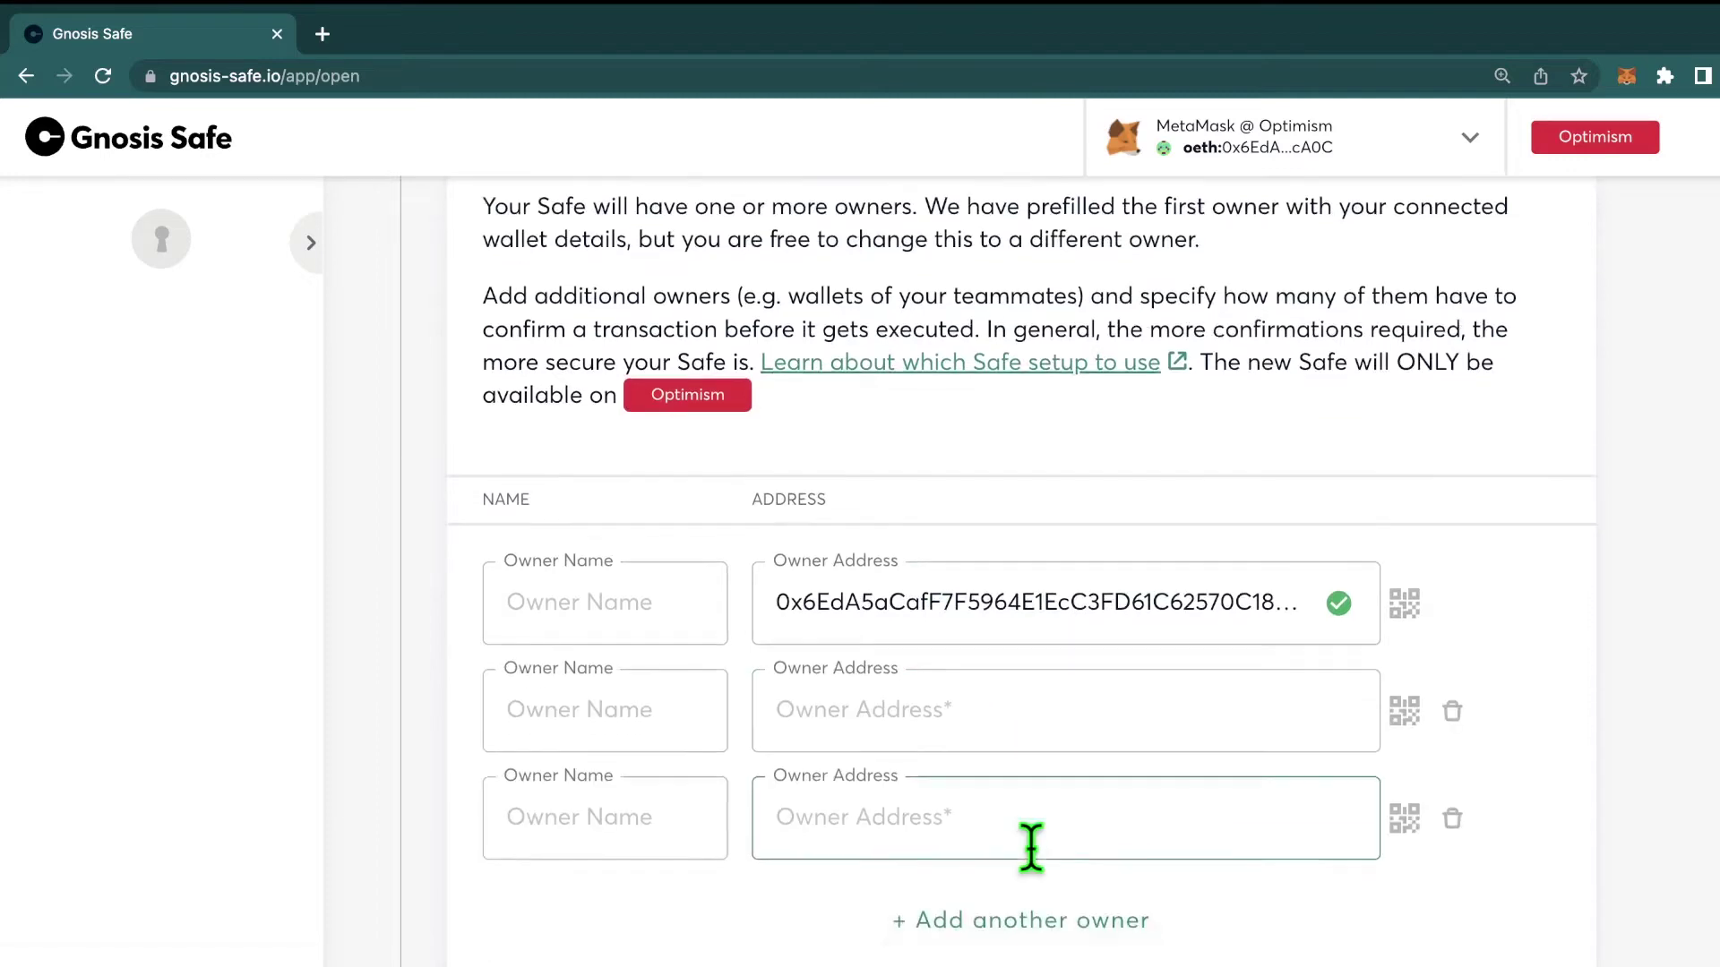
scroll(1031, 846, "down", 2)
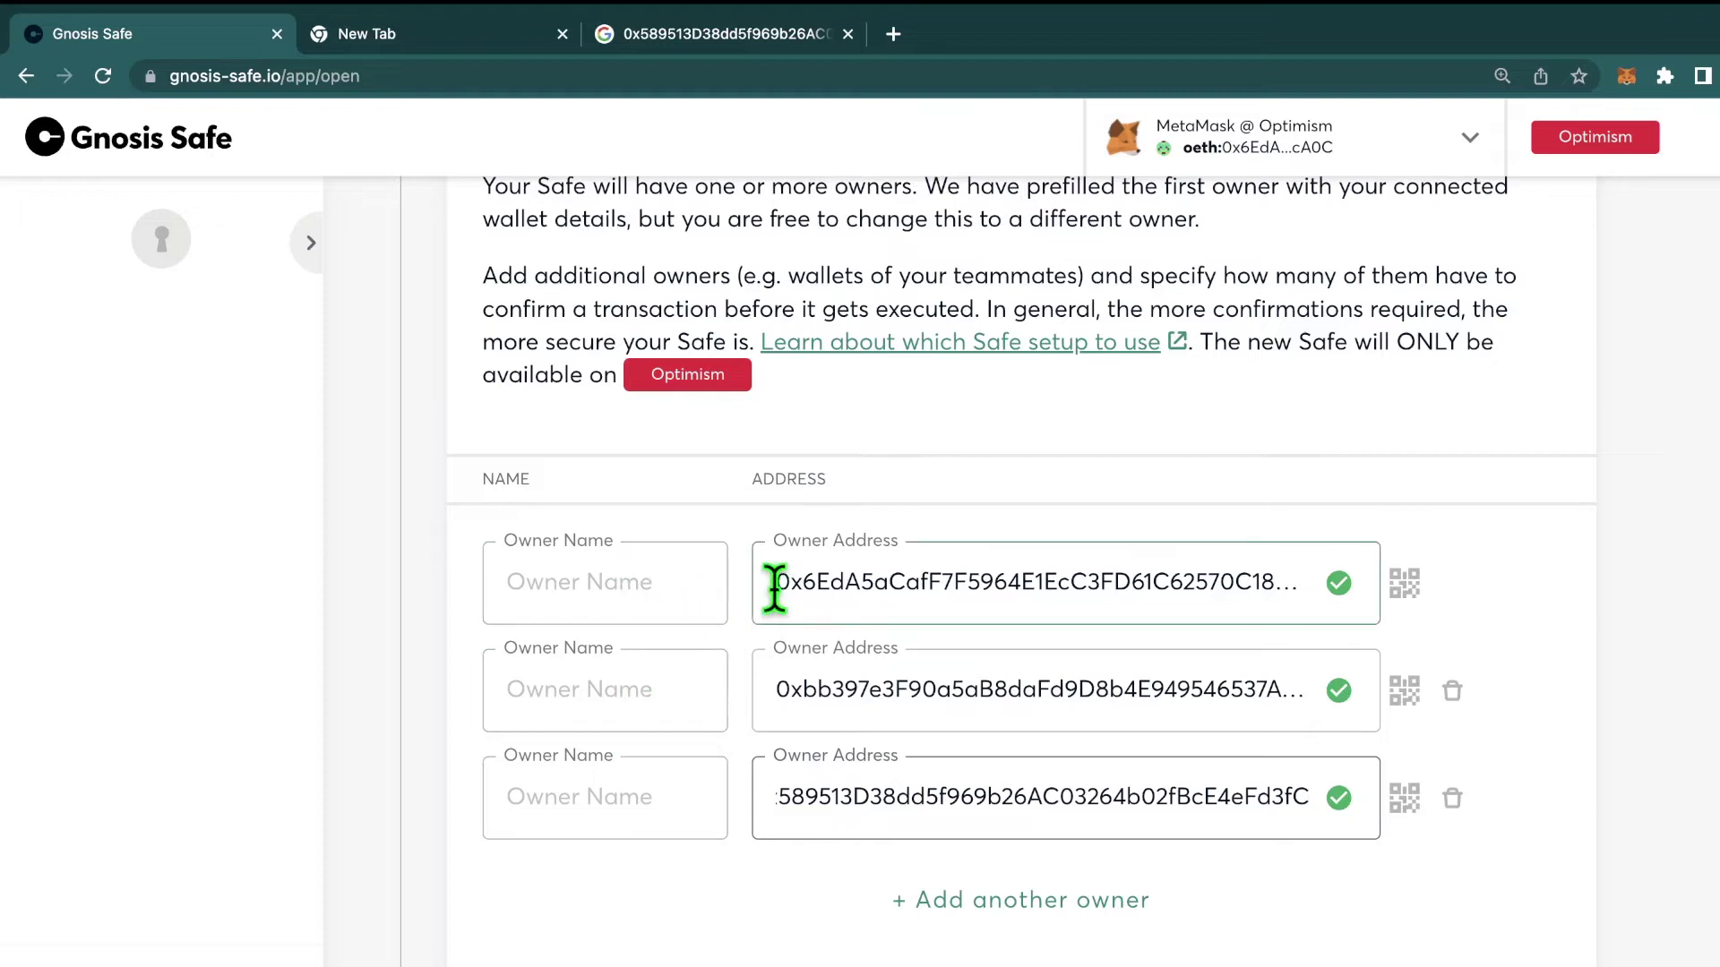
scroll(663, 862, "down", 3)
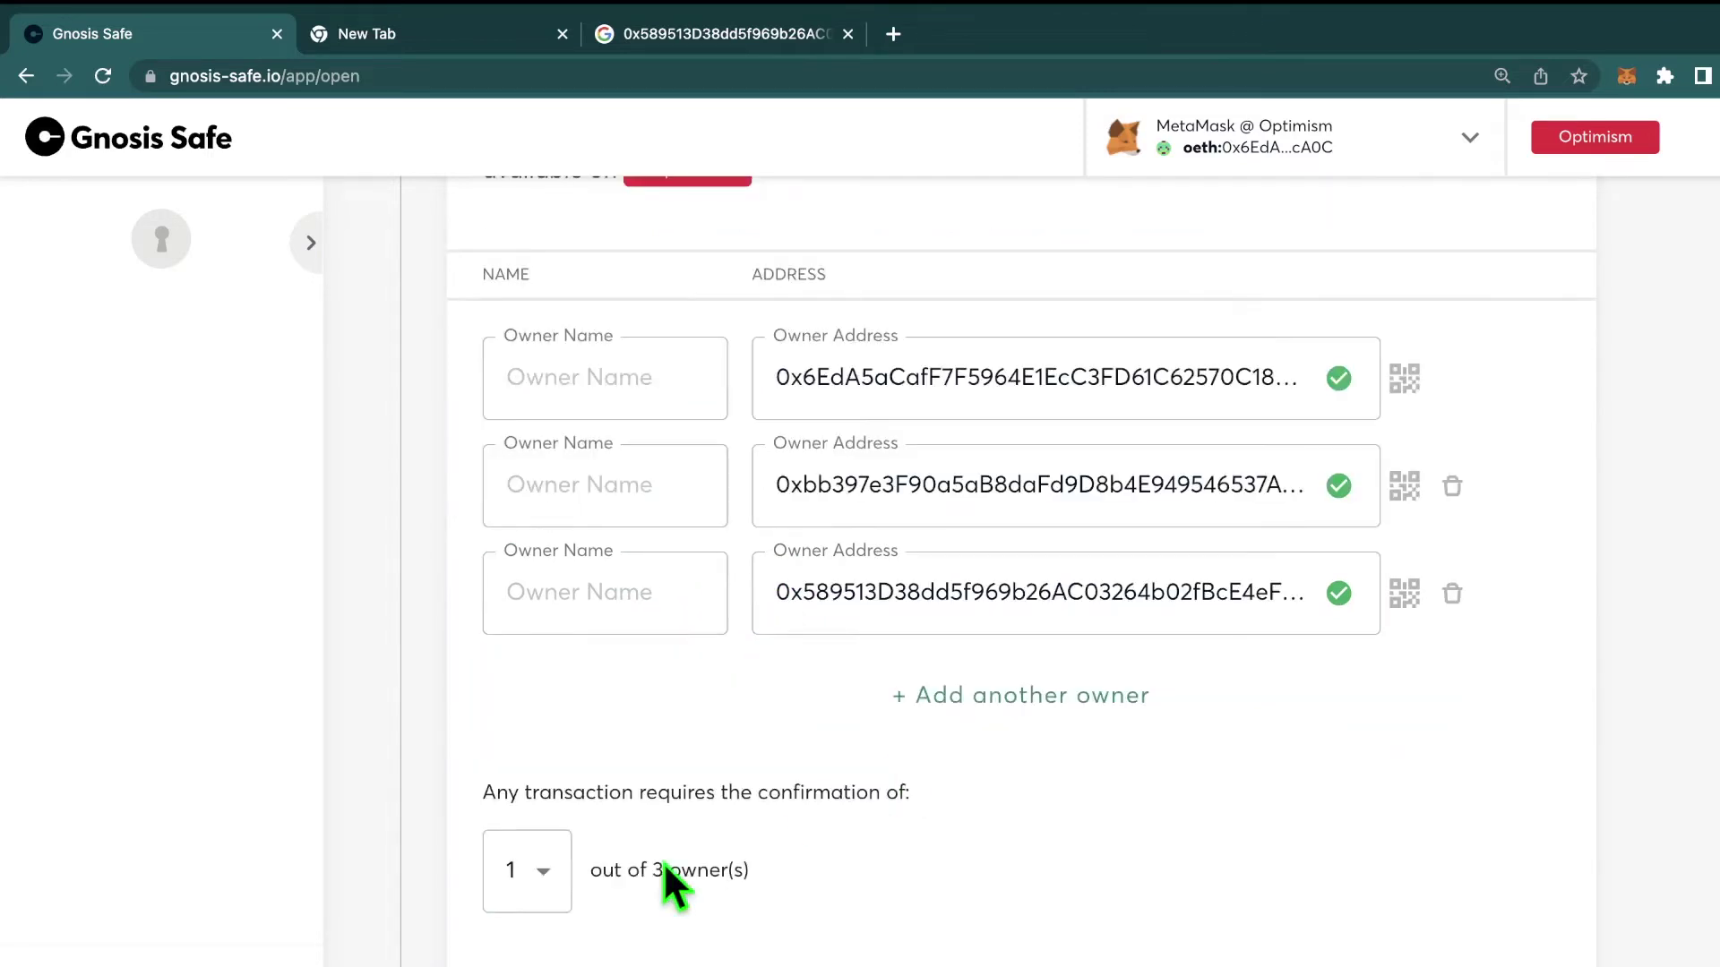
Step: Set the threshold to 2 of 3 owner confirmations and continue to review
left_click(536, 878)
left_click(541, 922)
scroll(1002, 622, "up", 3)
scroll(1002, 627, "down", 4)
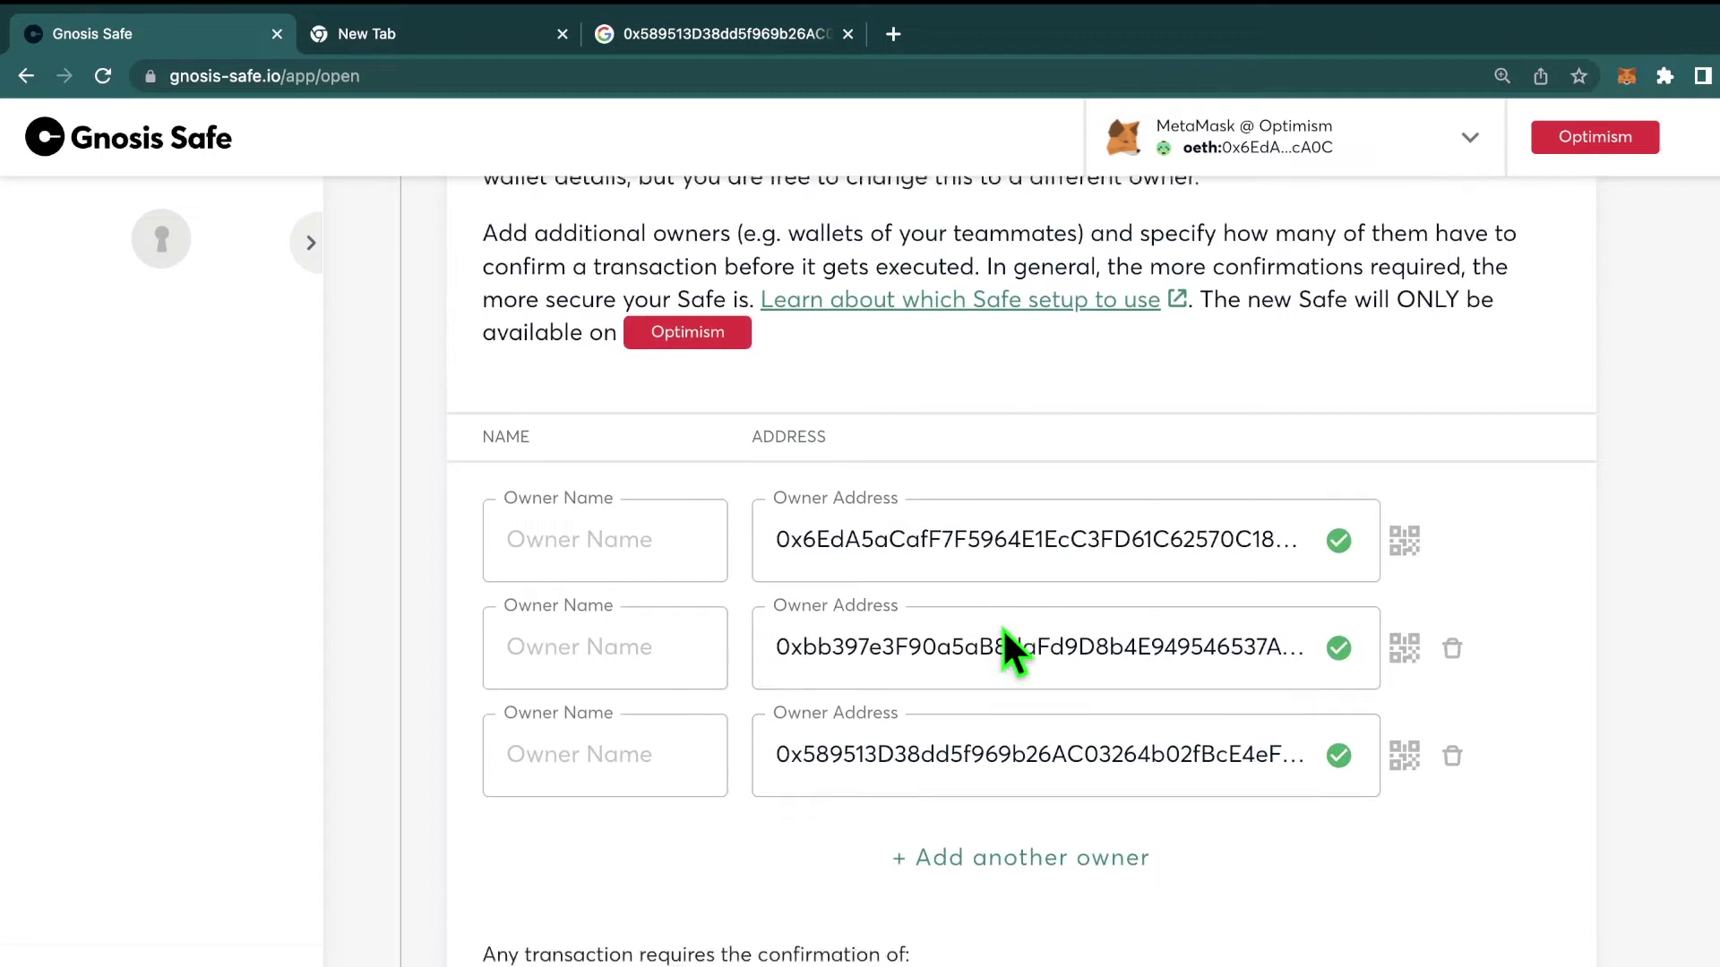
left_click(1115, 956)
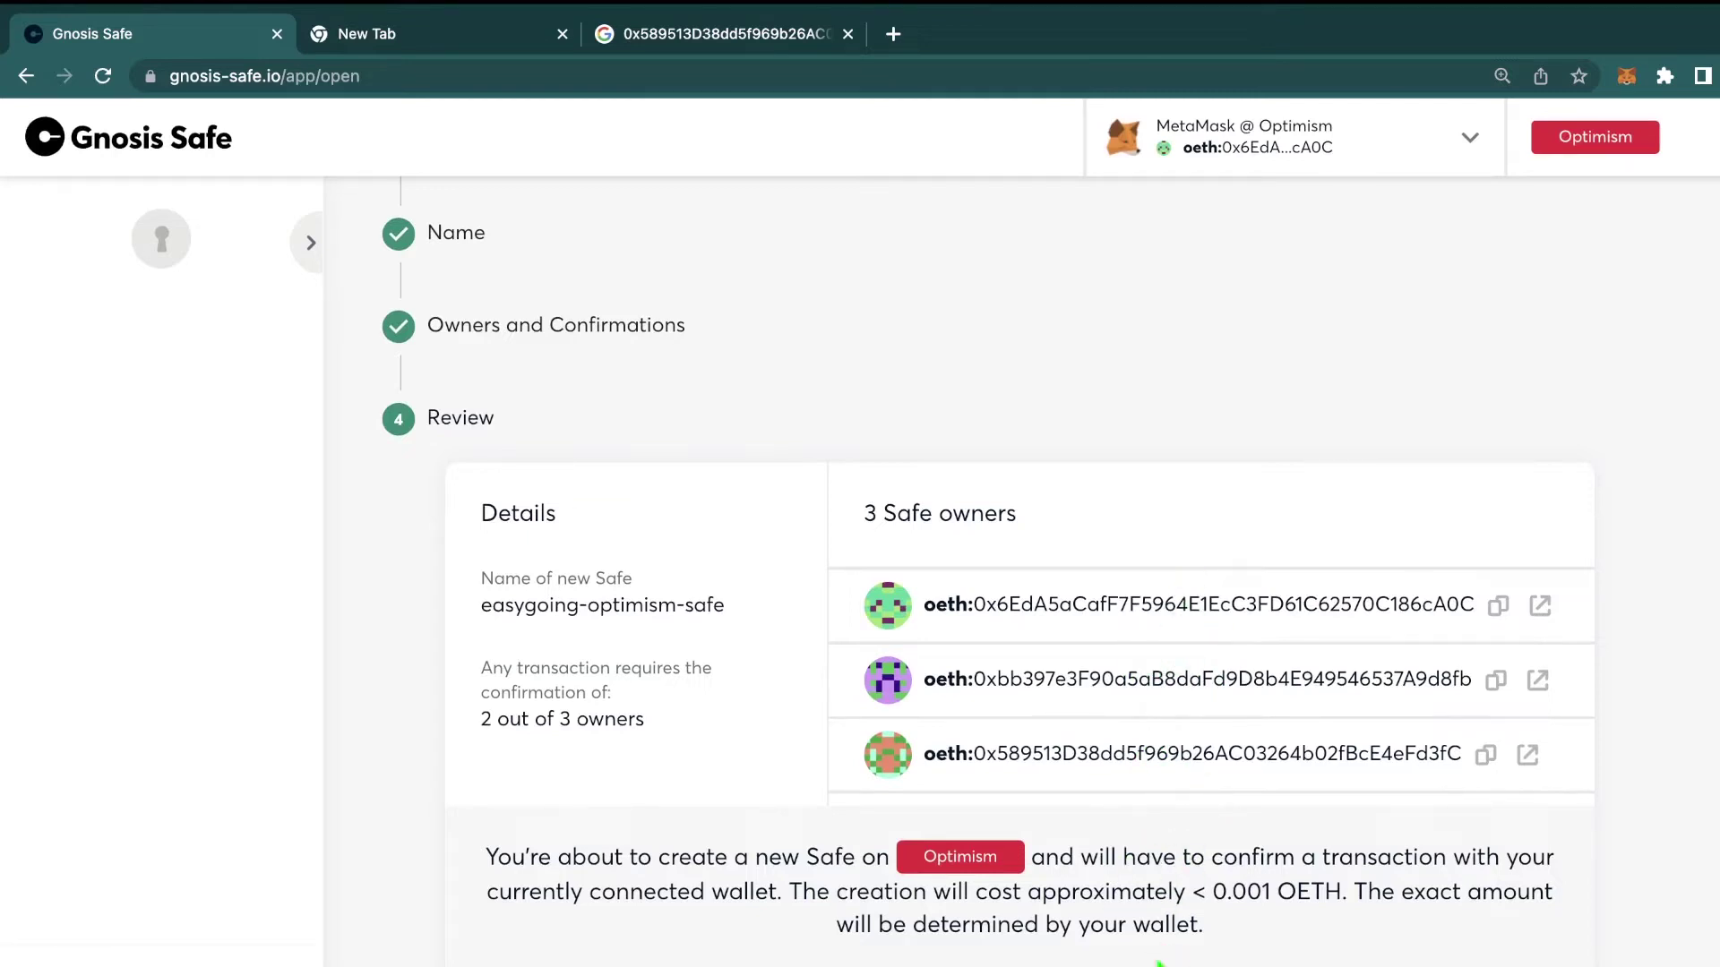
Step: Create 'easygoing-optimism-safe', approve the creation fee in MetaMask, and open its dashboard
left_click(1019, 966)
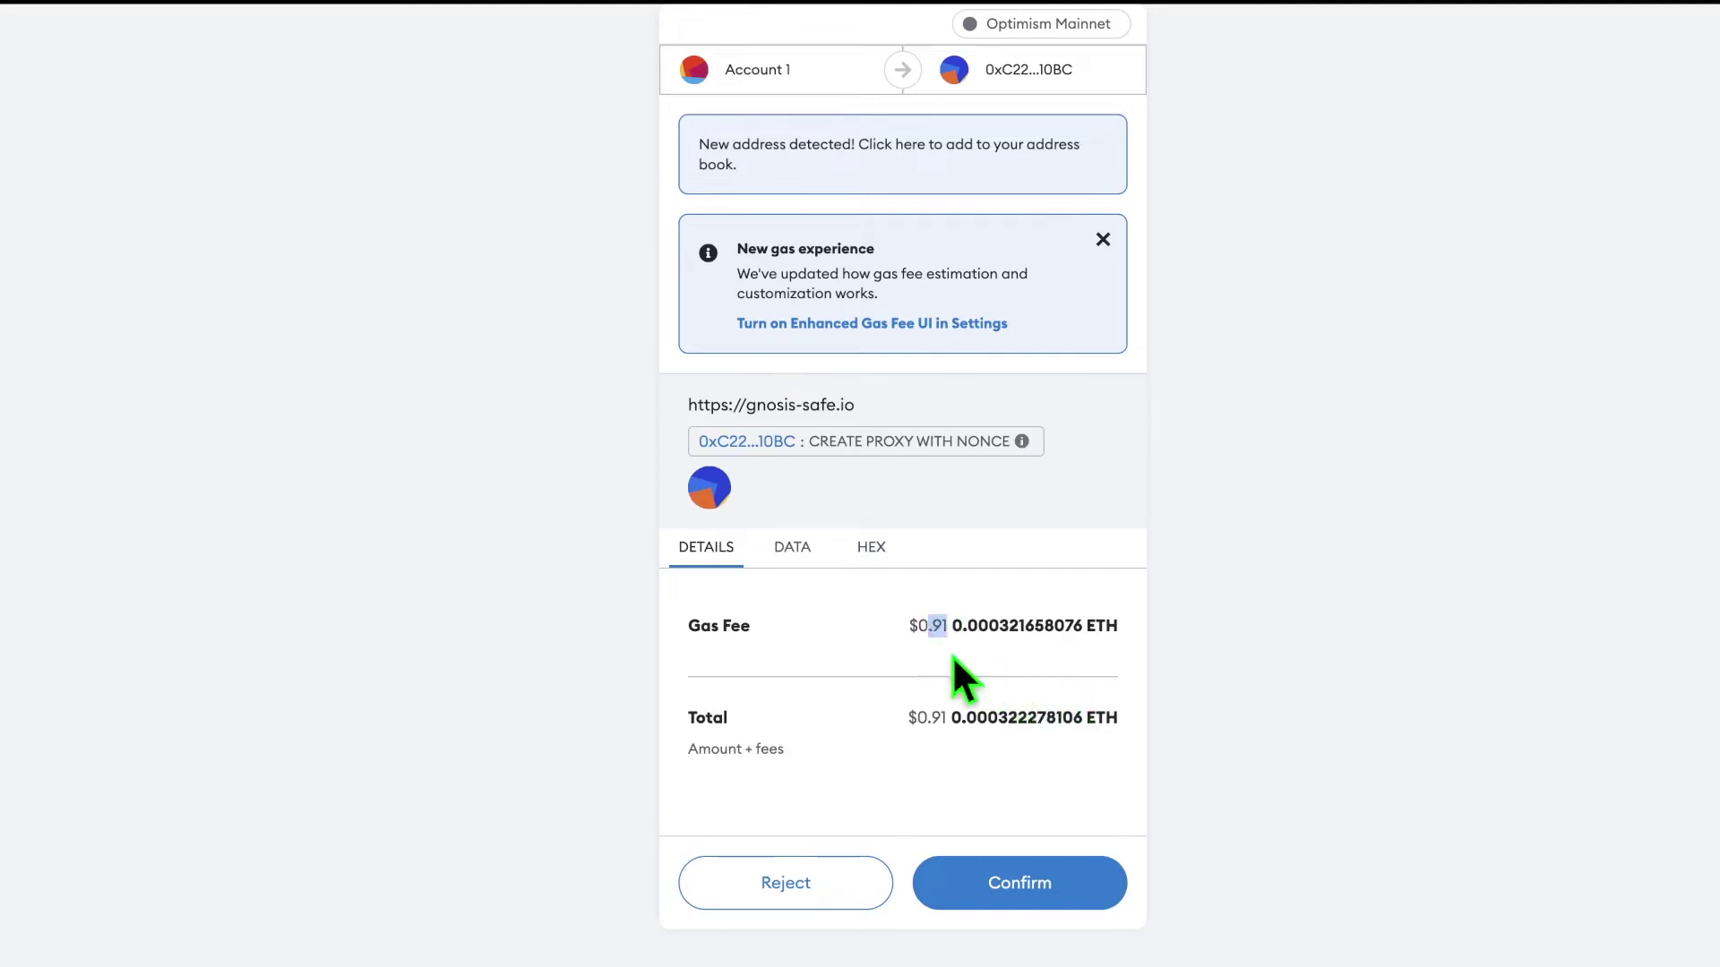
left_click(1029, 878)
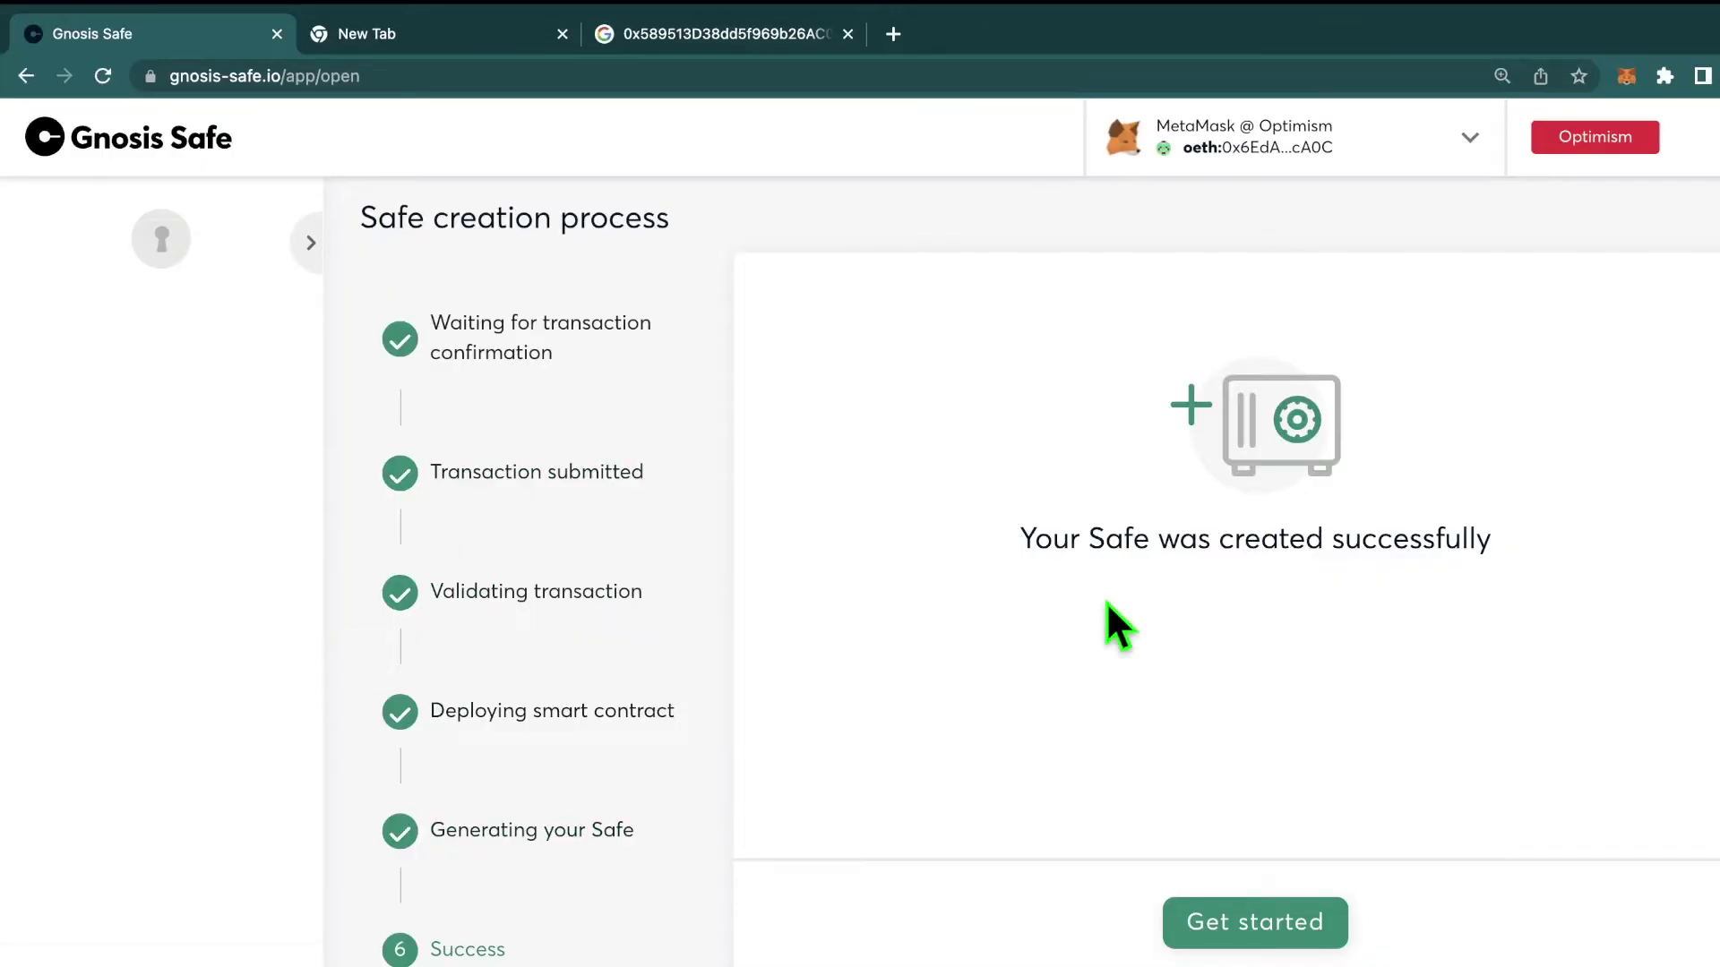
left_click(1253, 914)
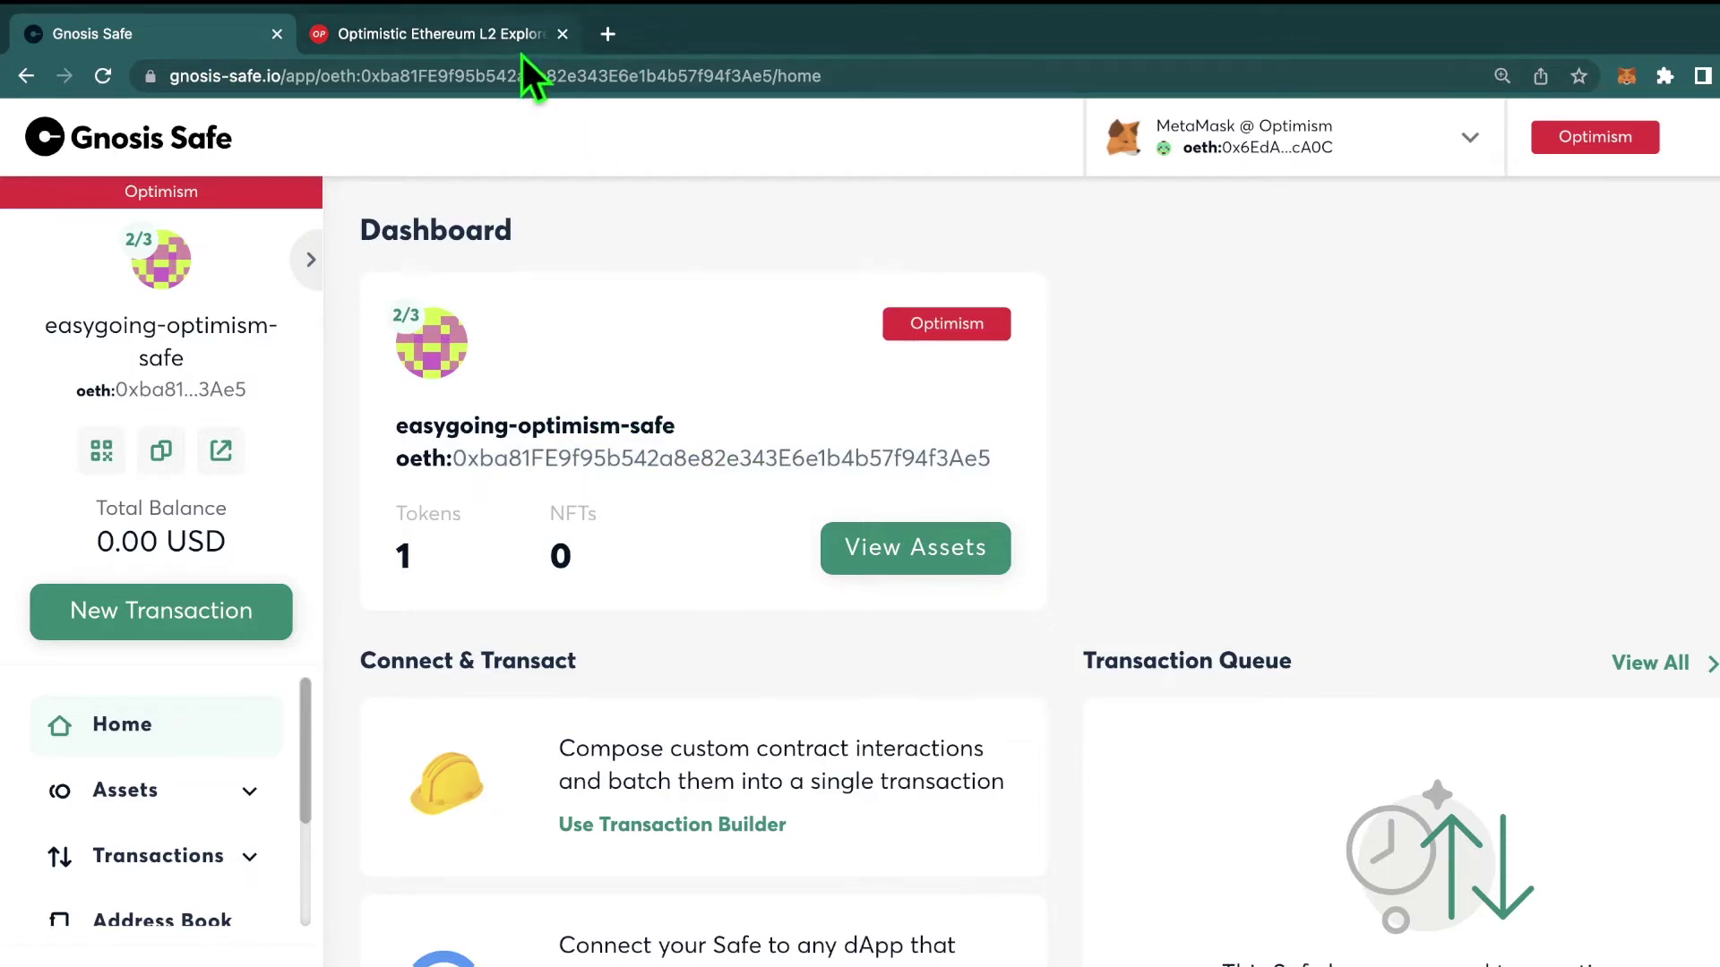
Step: Search the Safe's address on Optimistic Etherscan, confirm it holds 0 Ether, then return to the dashboard
left_click(507, 33)
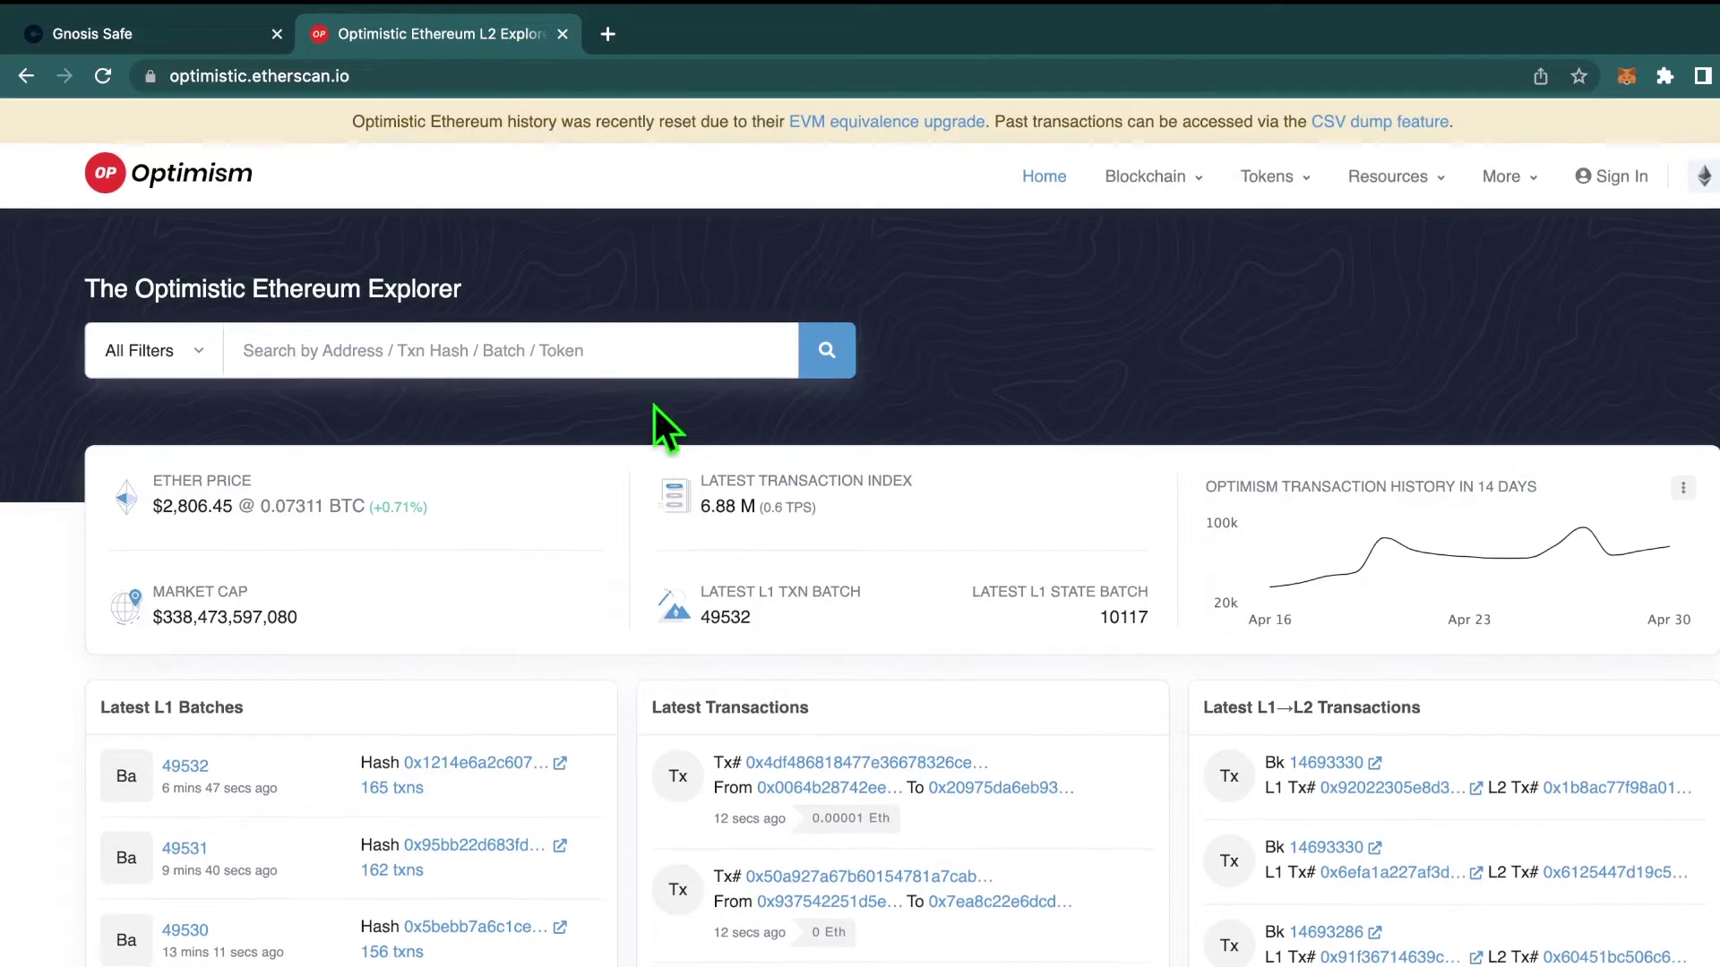
left_click(600, 349)
type("0xba81FE9f95b542a8e82e343E6e1b4b57f94f3Ae5")
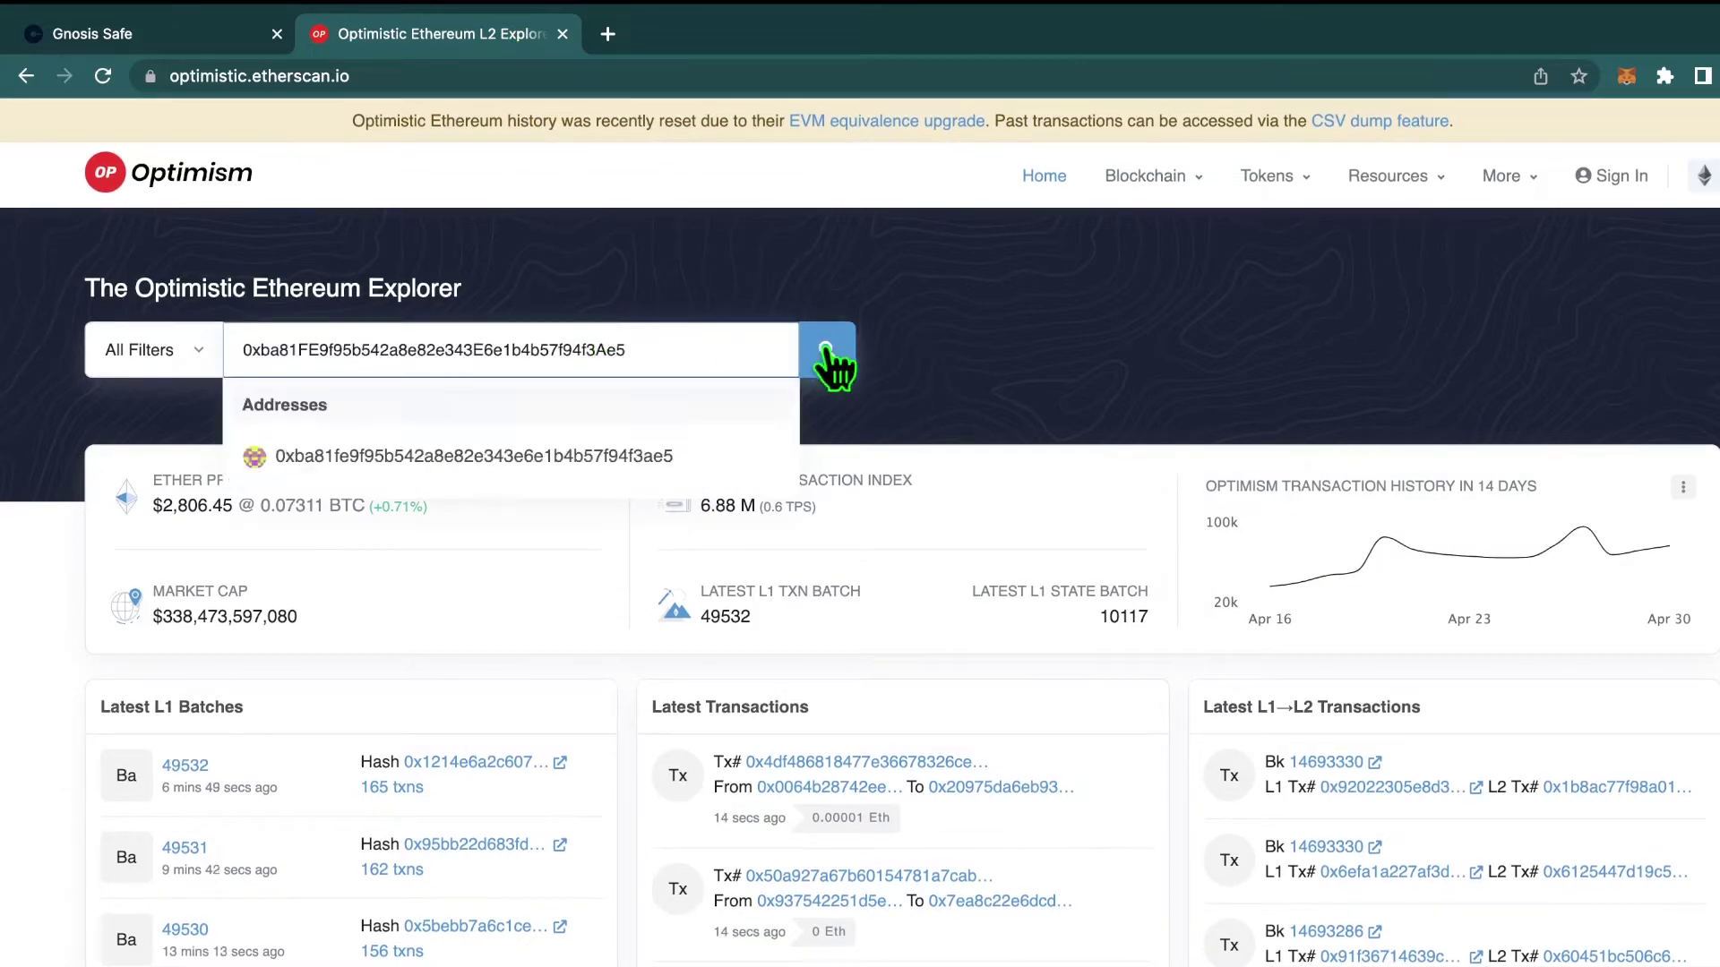
left_click(828, 358)
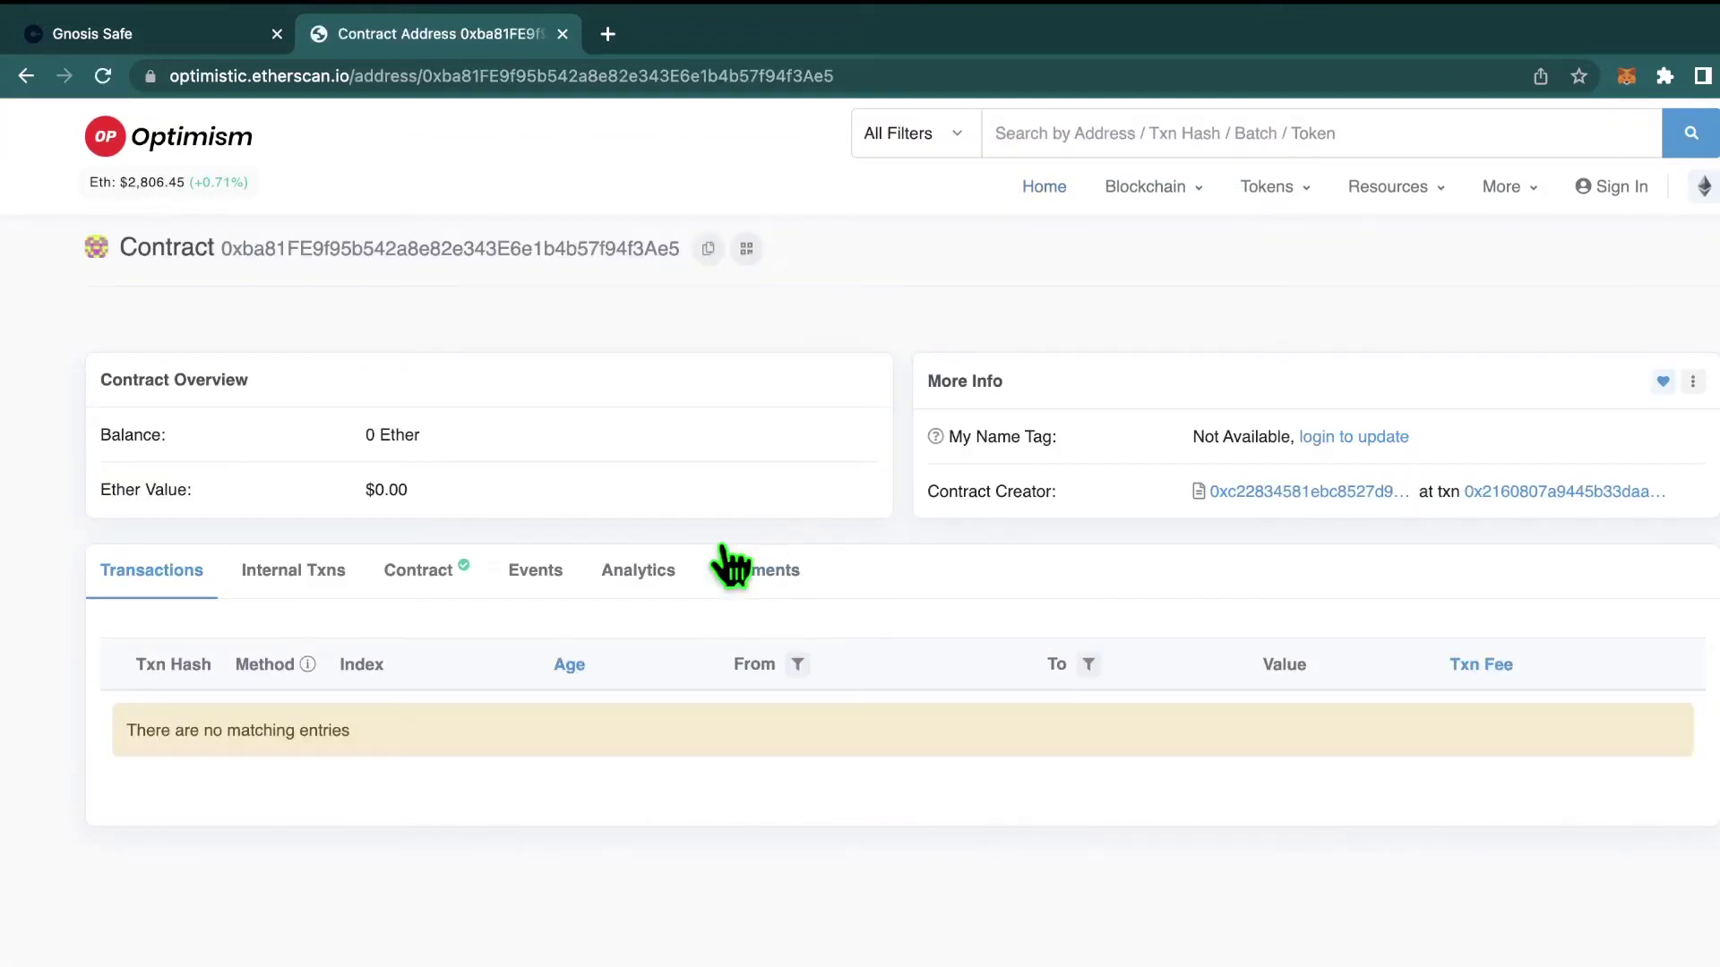
left_click(448, 566)
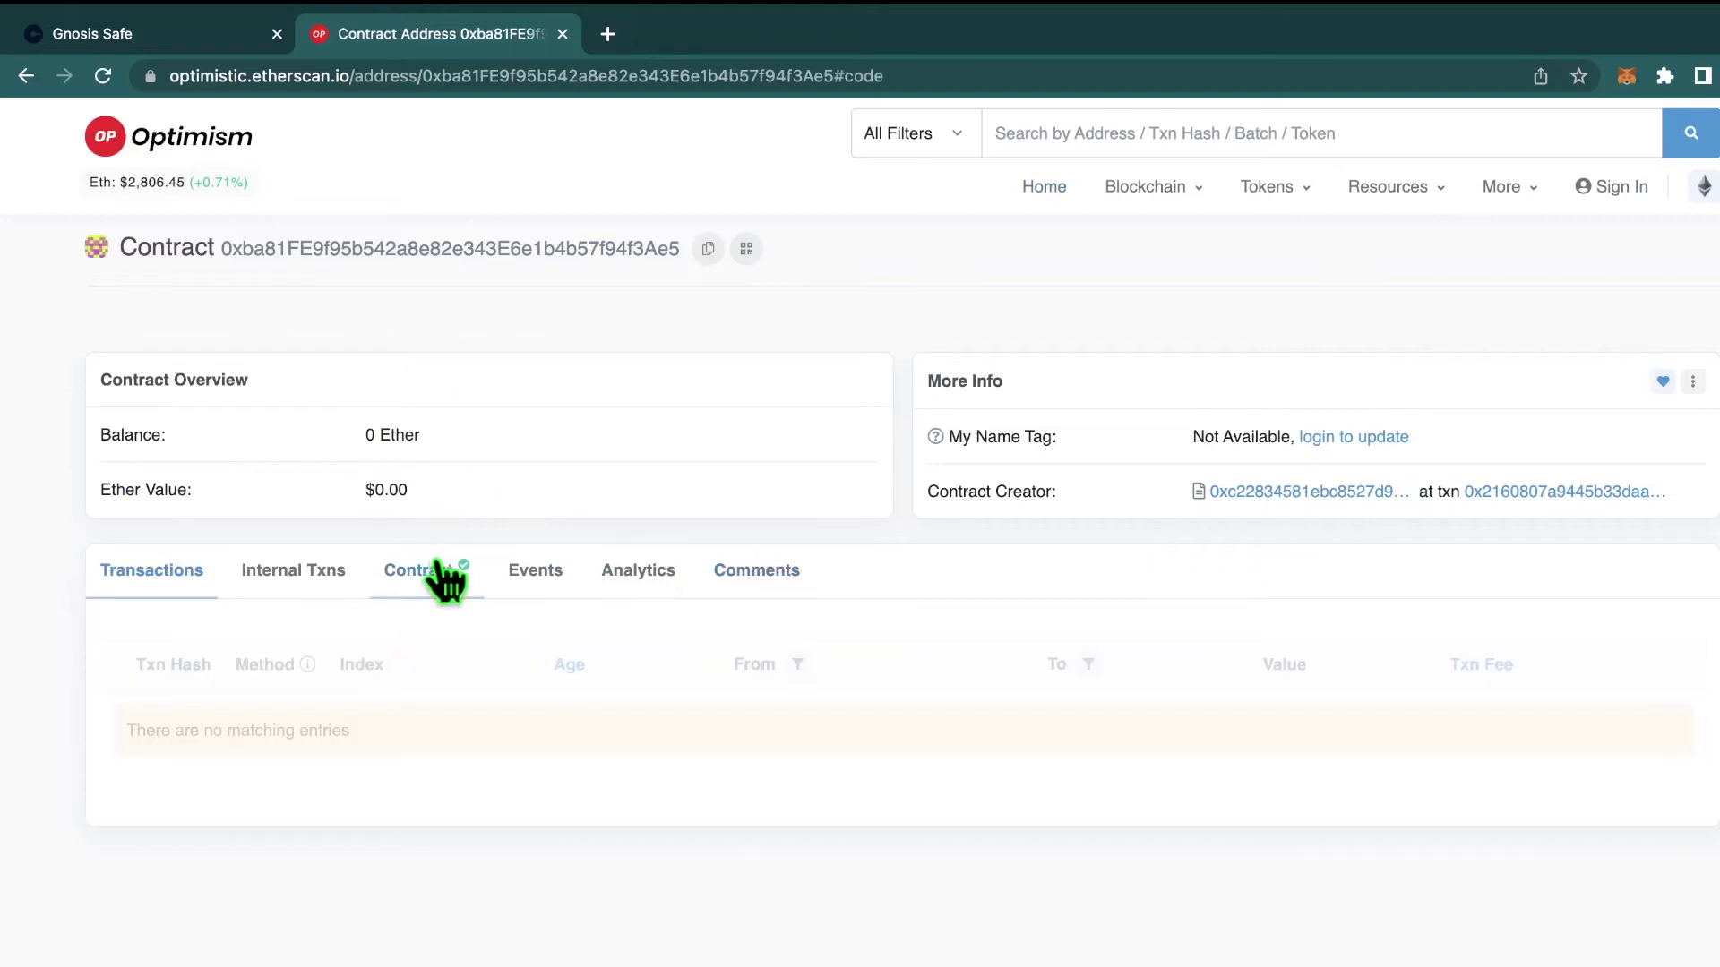
key("super+bracketleft")
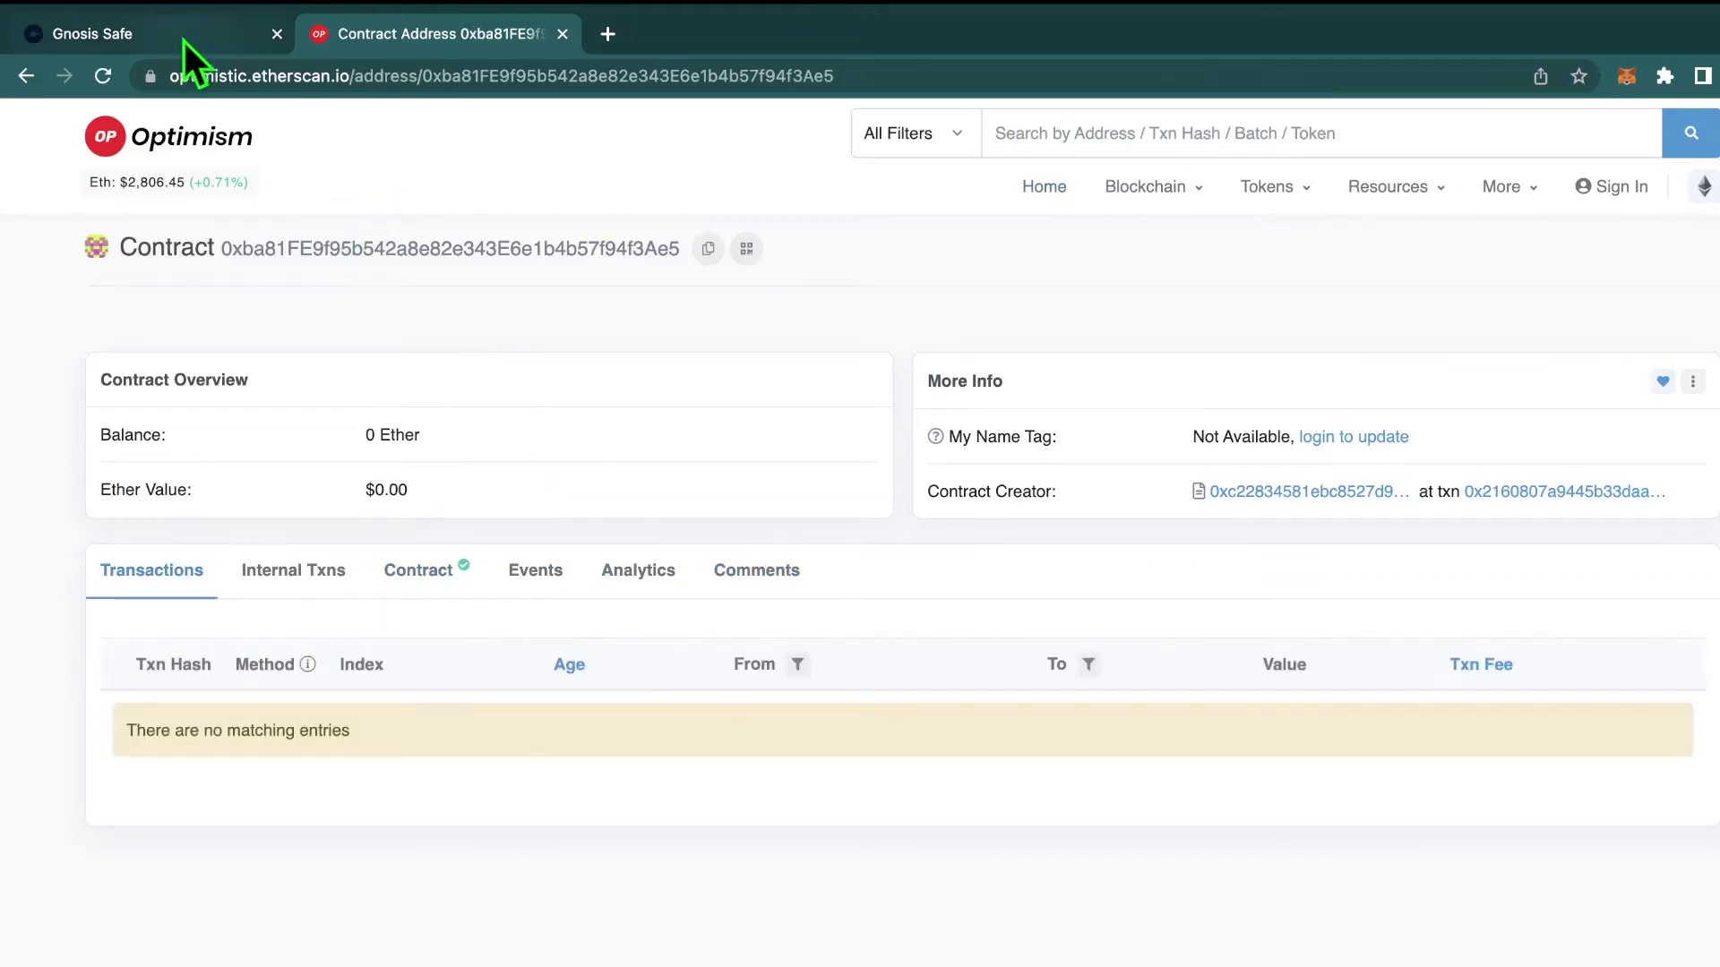
left_click(183, 40)
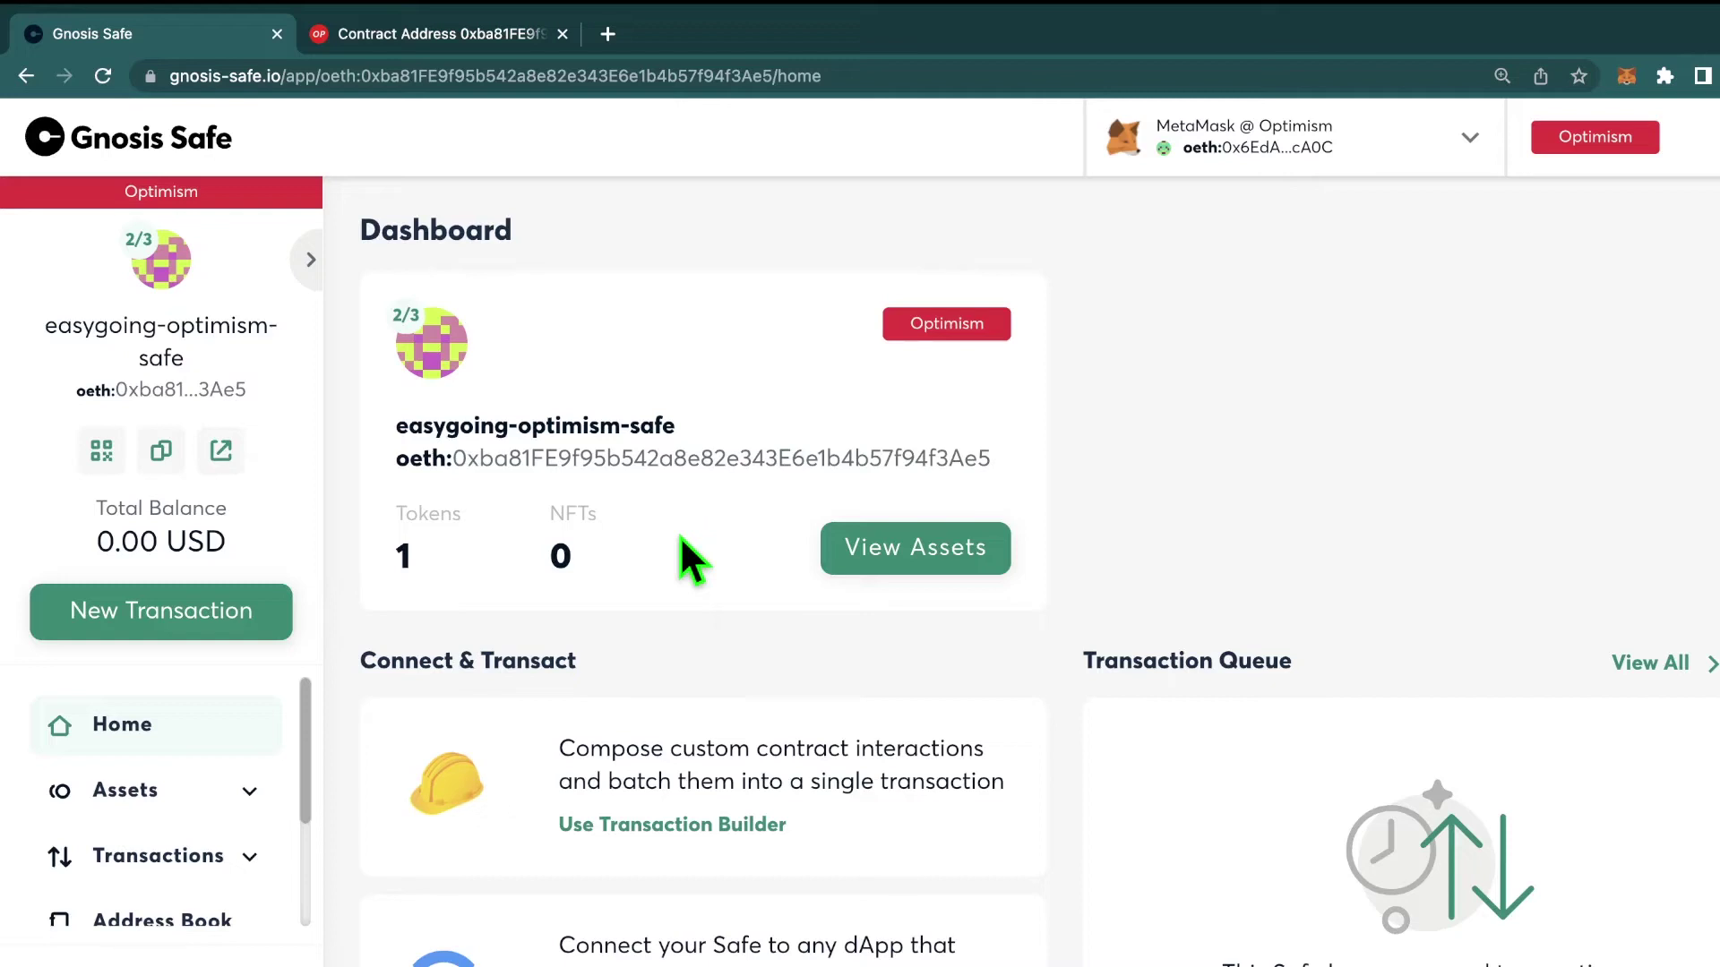
Step: Copy the Safe's address and start a MetaMask send from Account 1 with it as recipient
double_click(740, 447)
key("super+c")
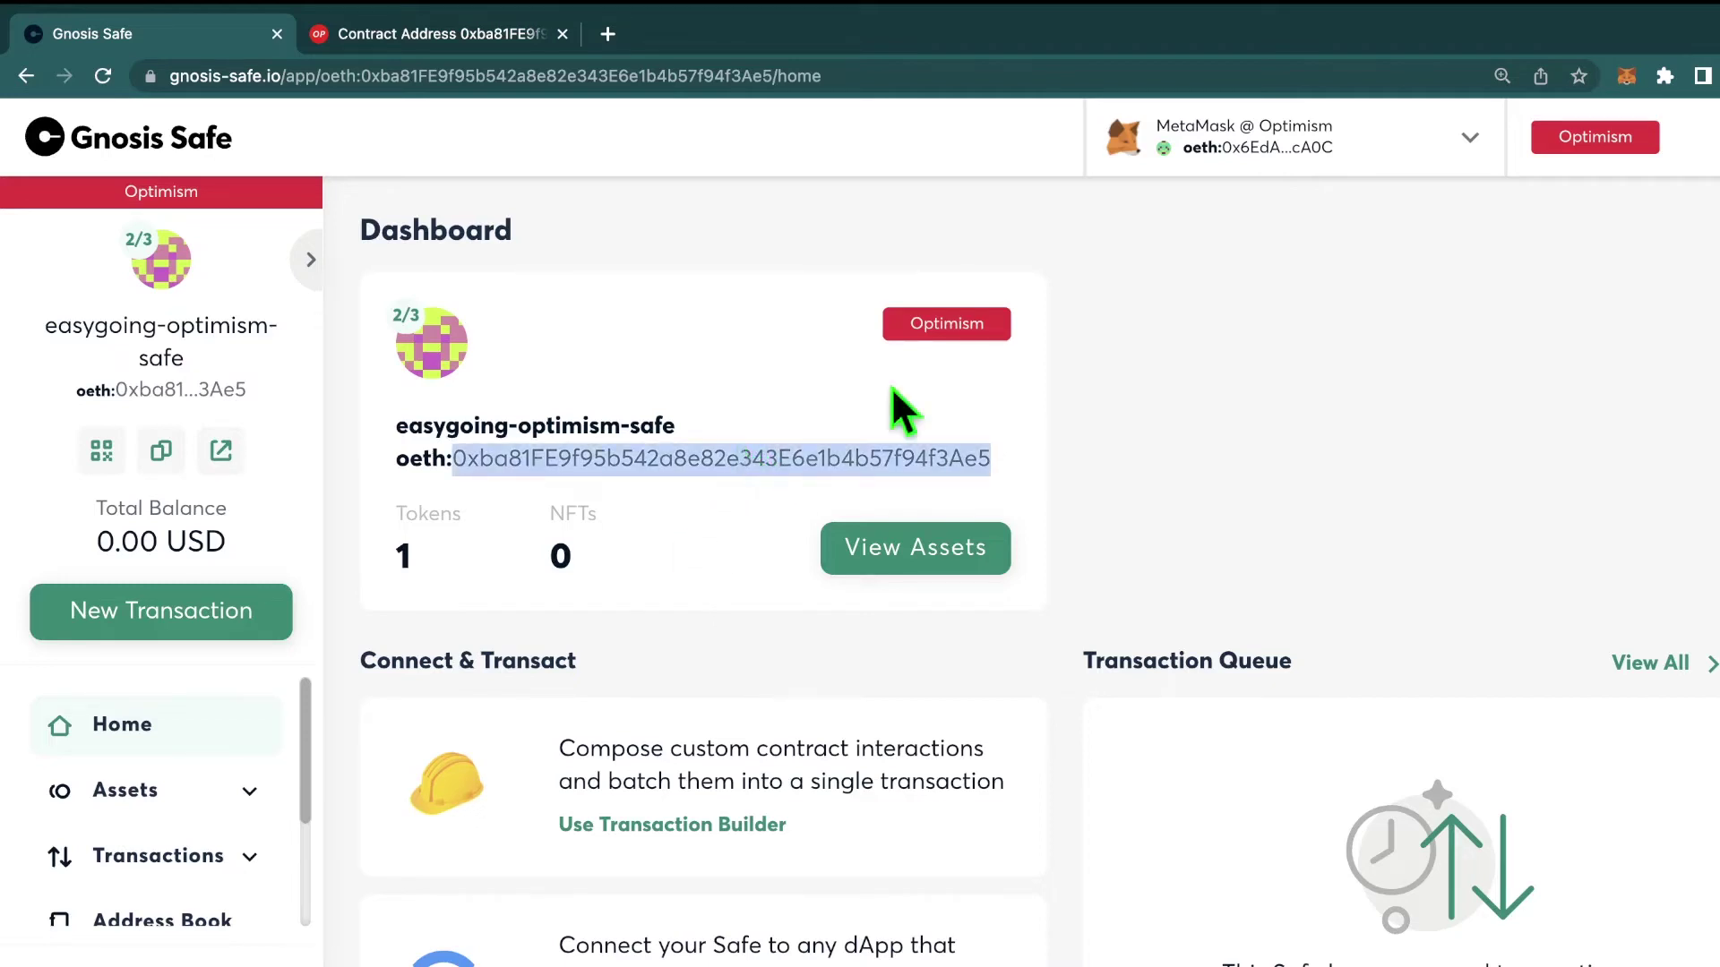
mouse_move(1632, 3)
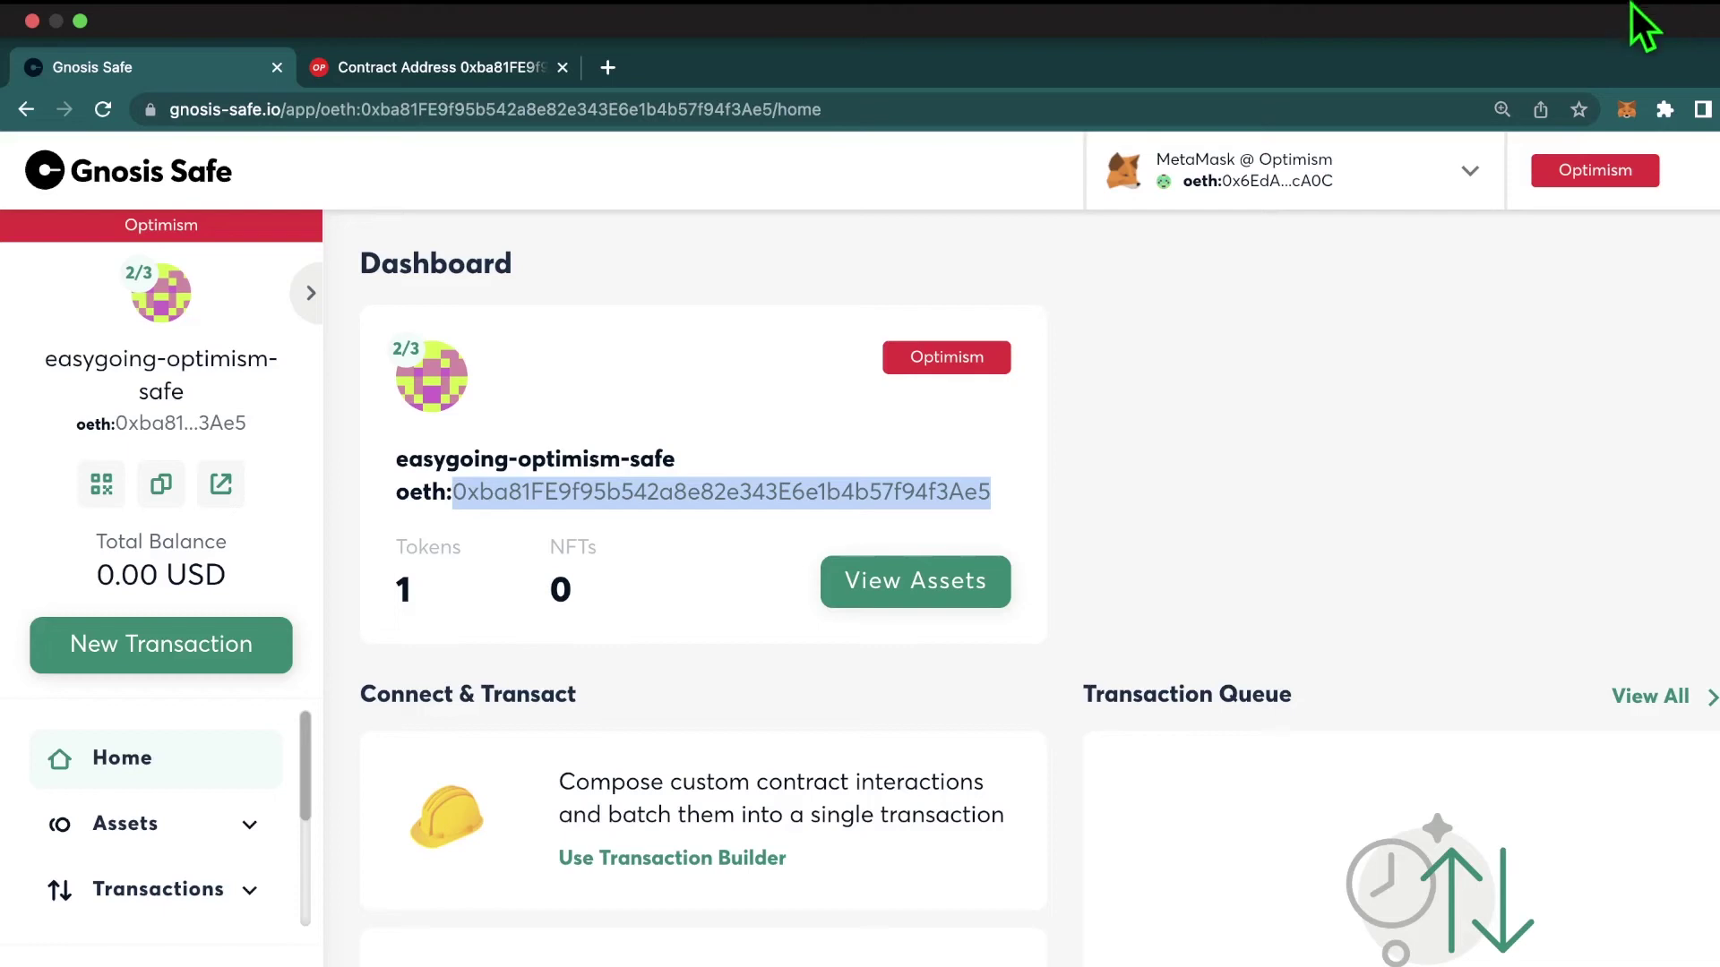
left_click(1629, 104)
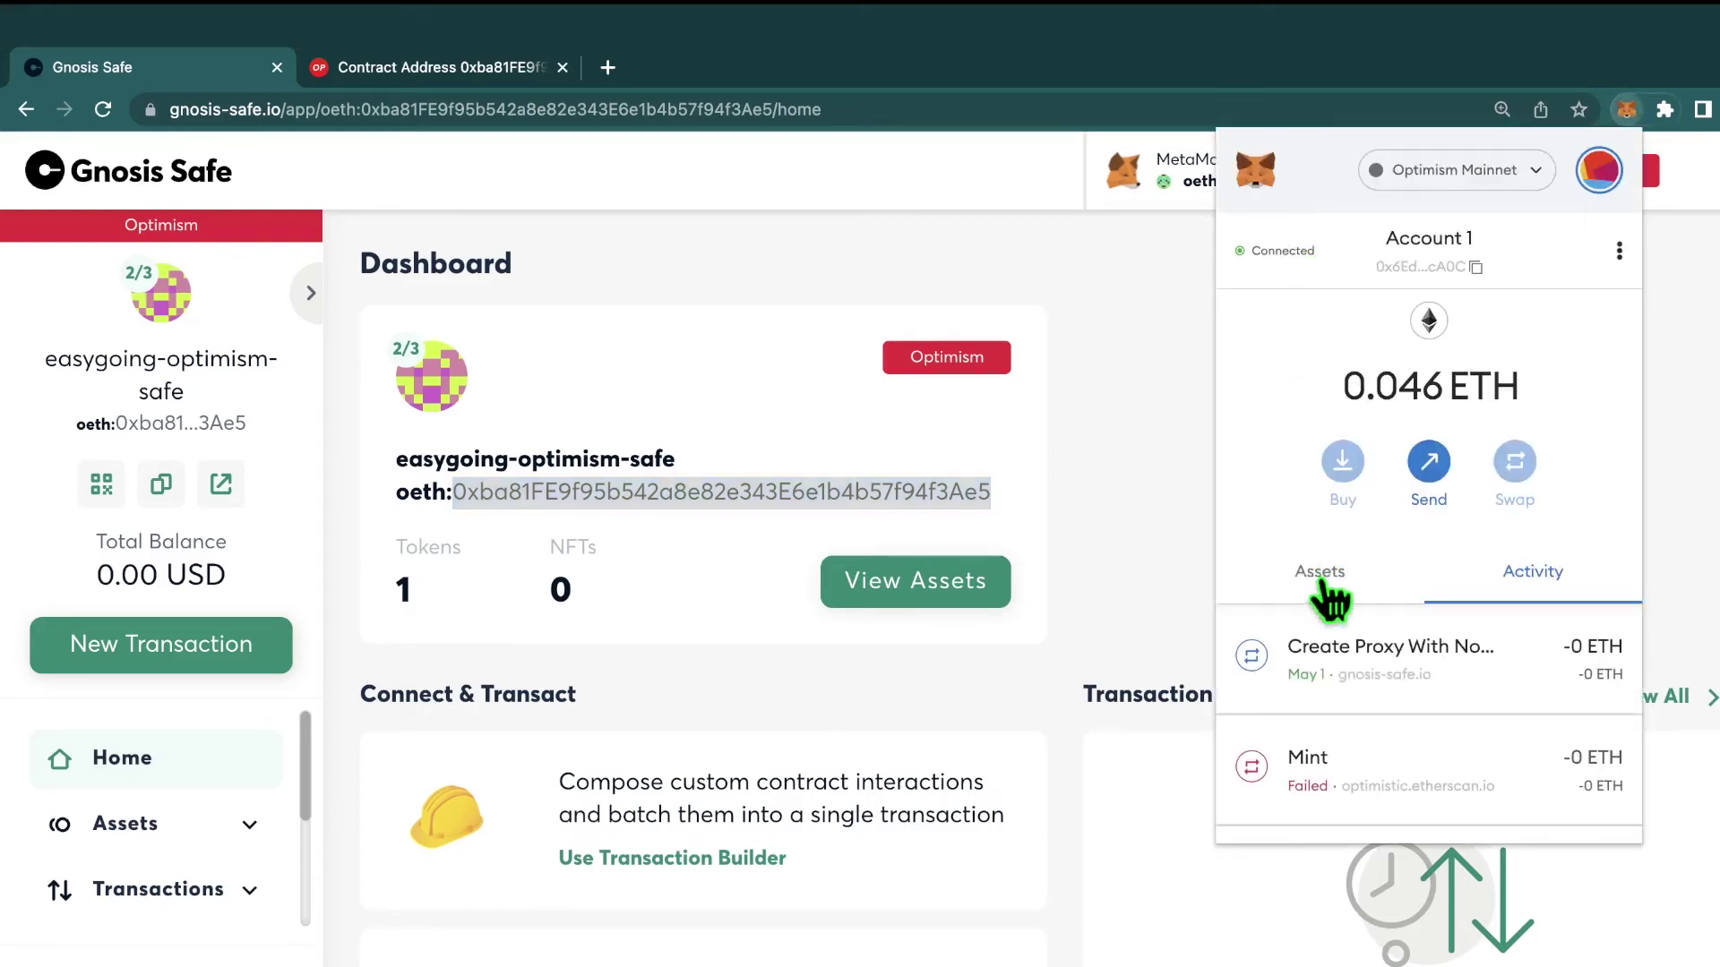
left_click(1429, 467)
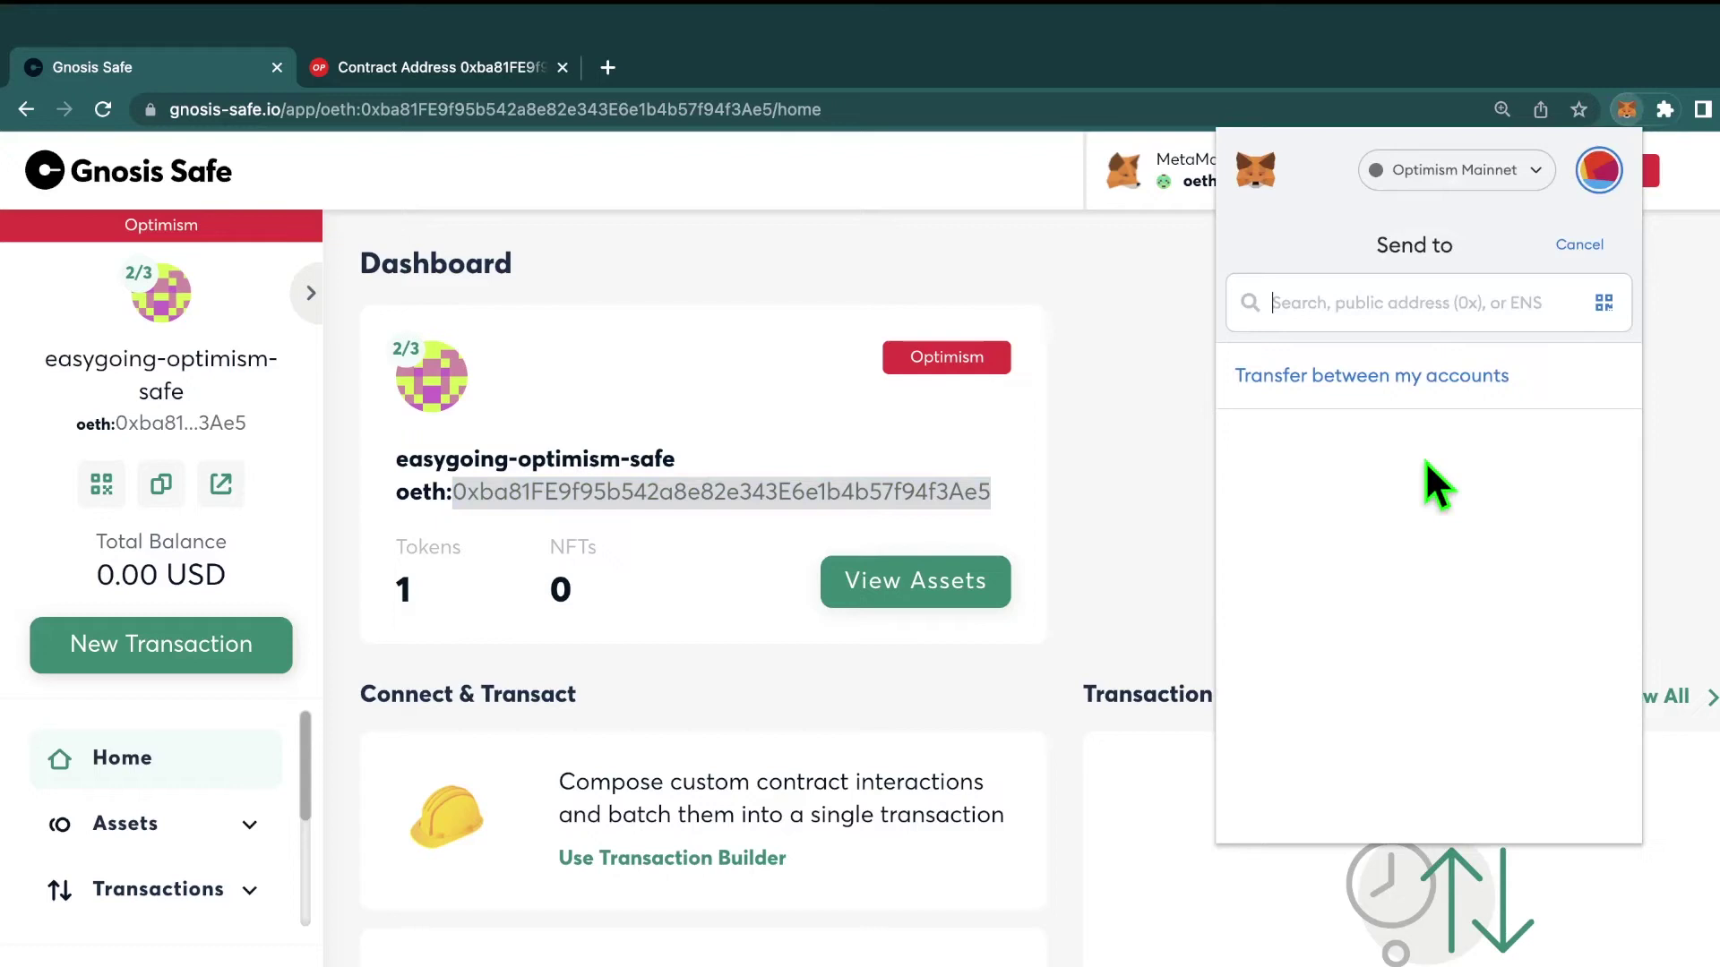
left_click(1426, 303)
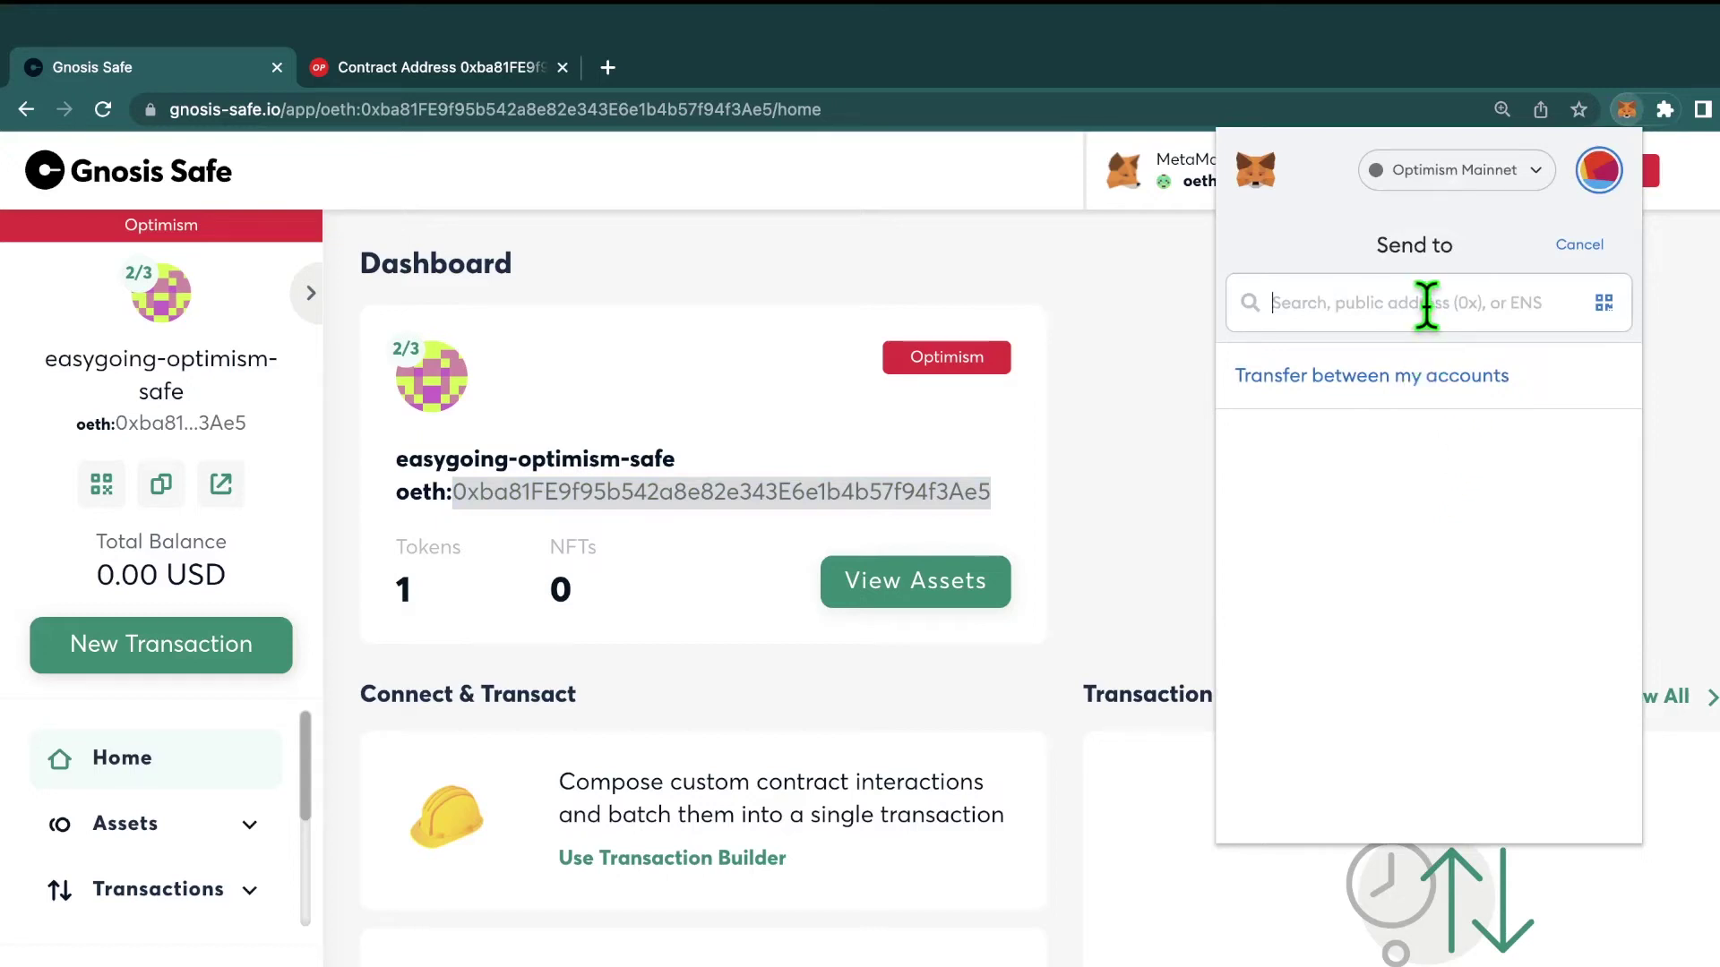
key("super+v")
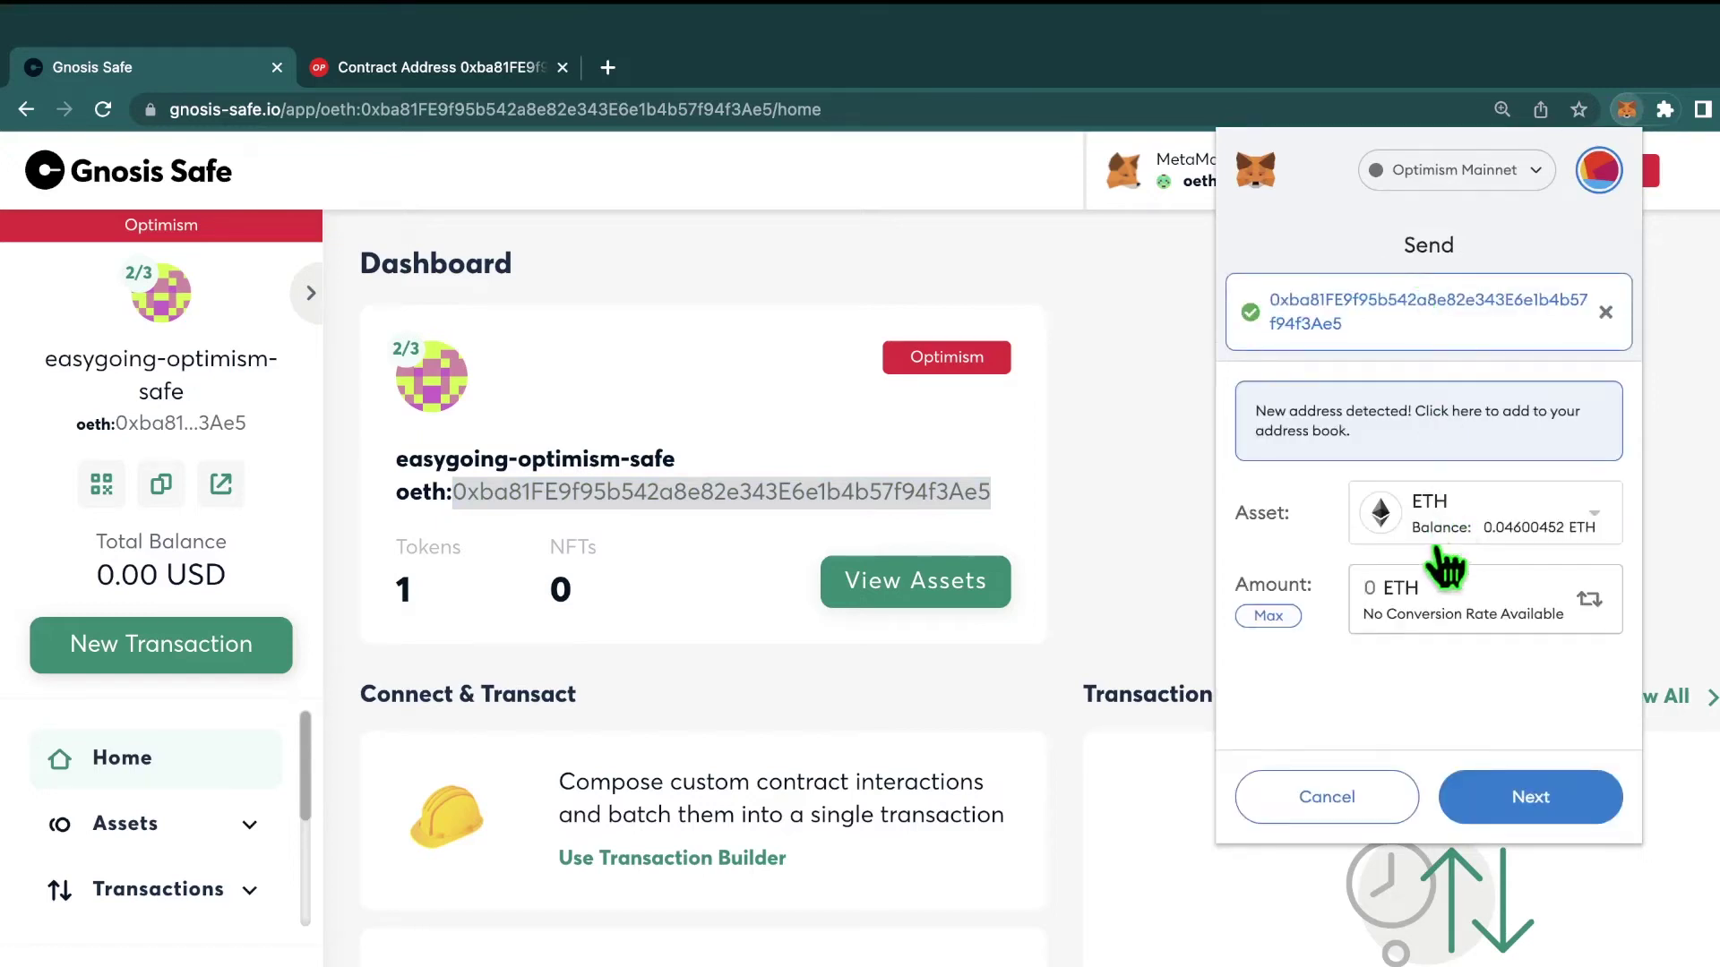
Step: Send 0.001 ETH to the Safe and confirm the transfer after reviewing the gas fee
left_click(1389, 588)
type(".001")
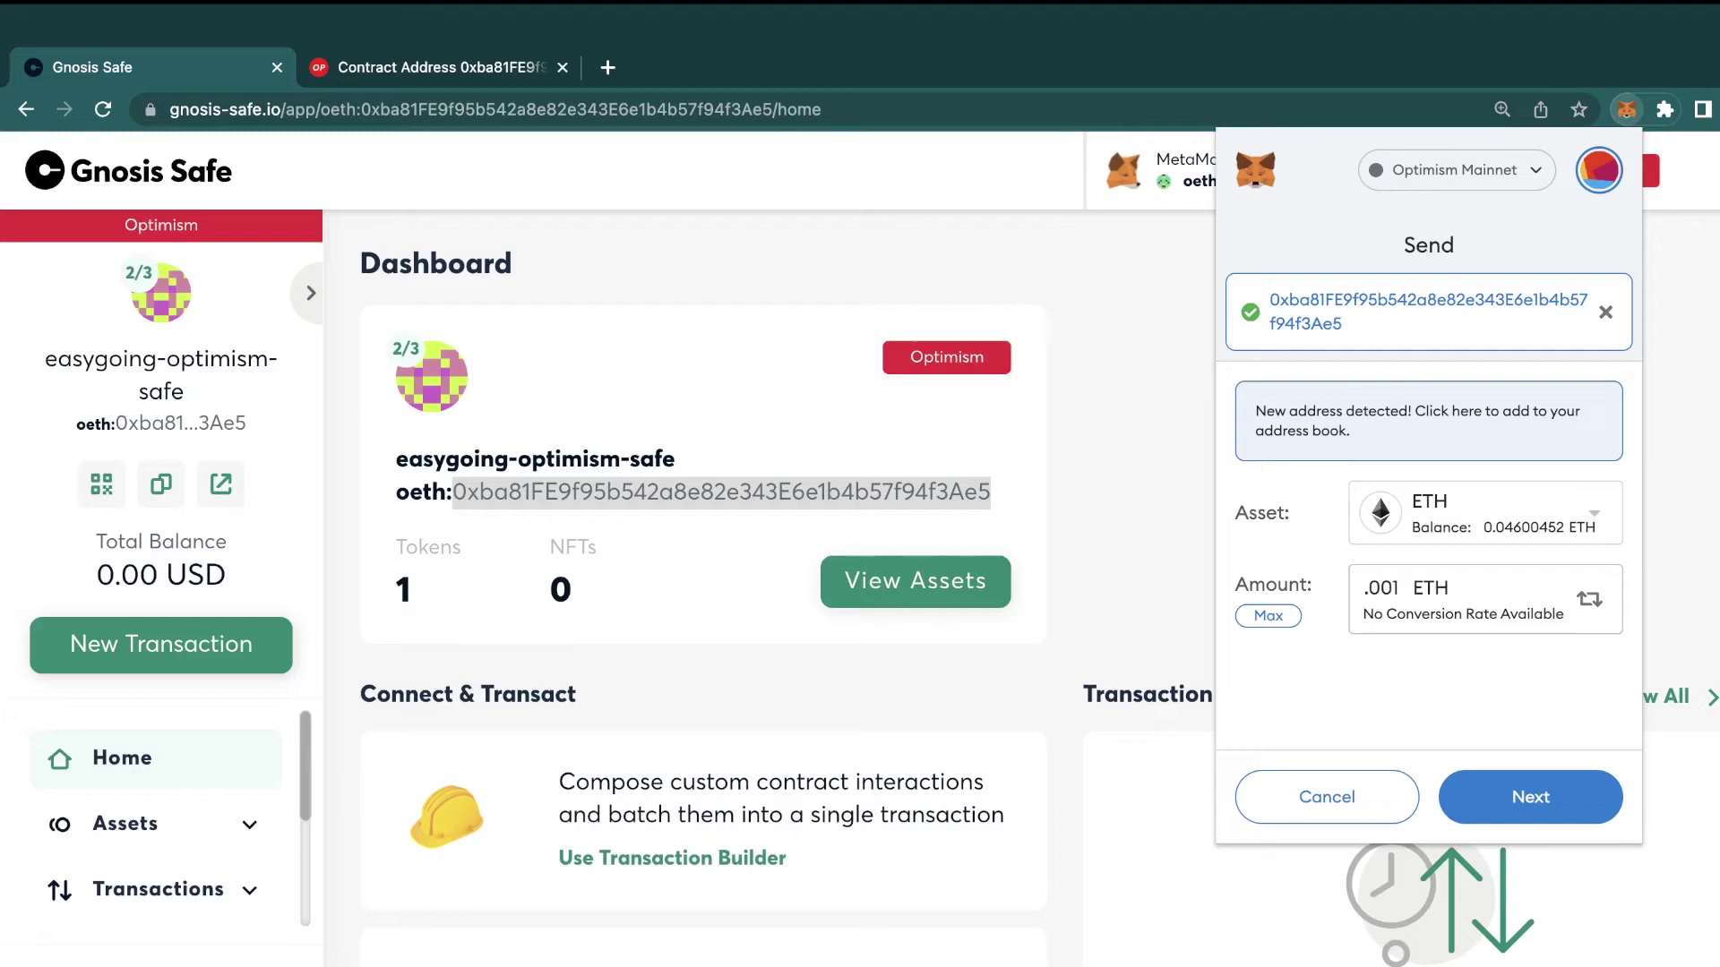
left_click(1556, 797)
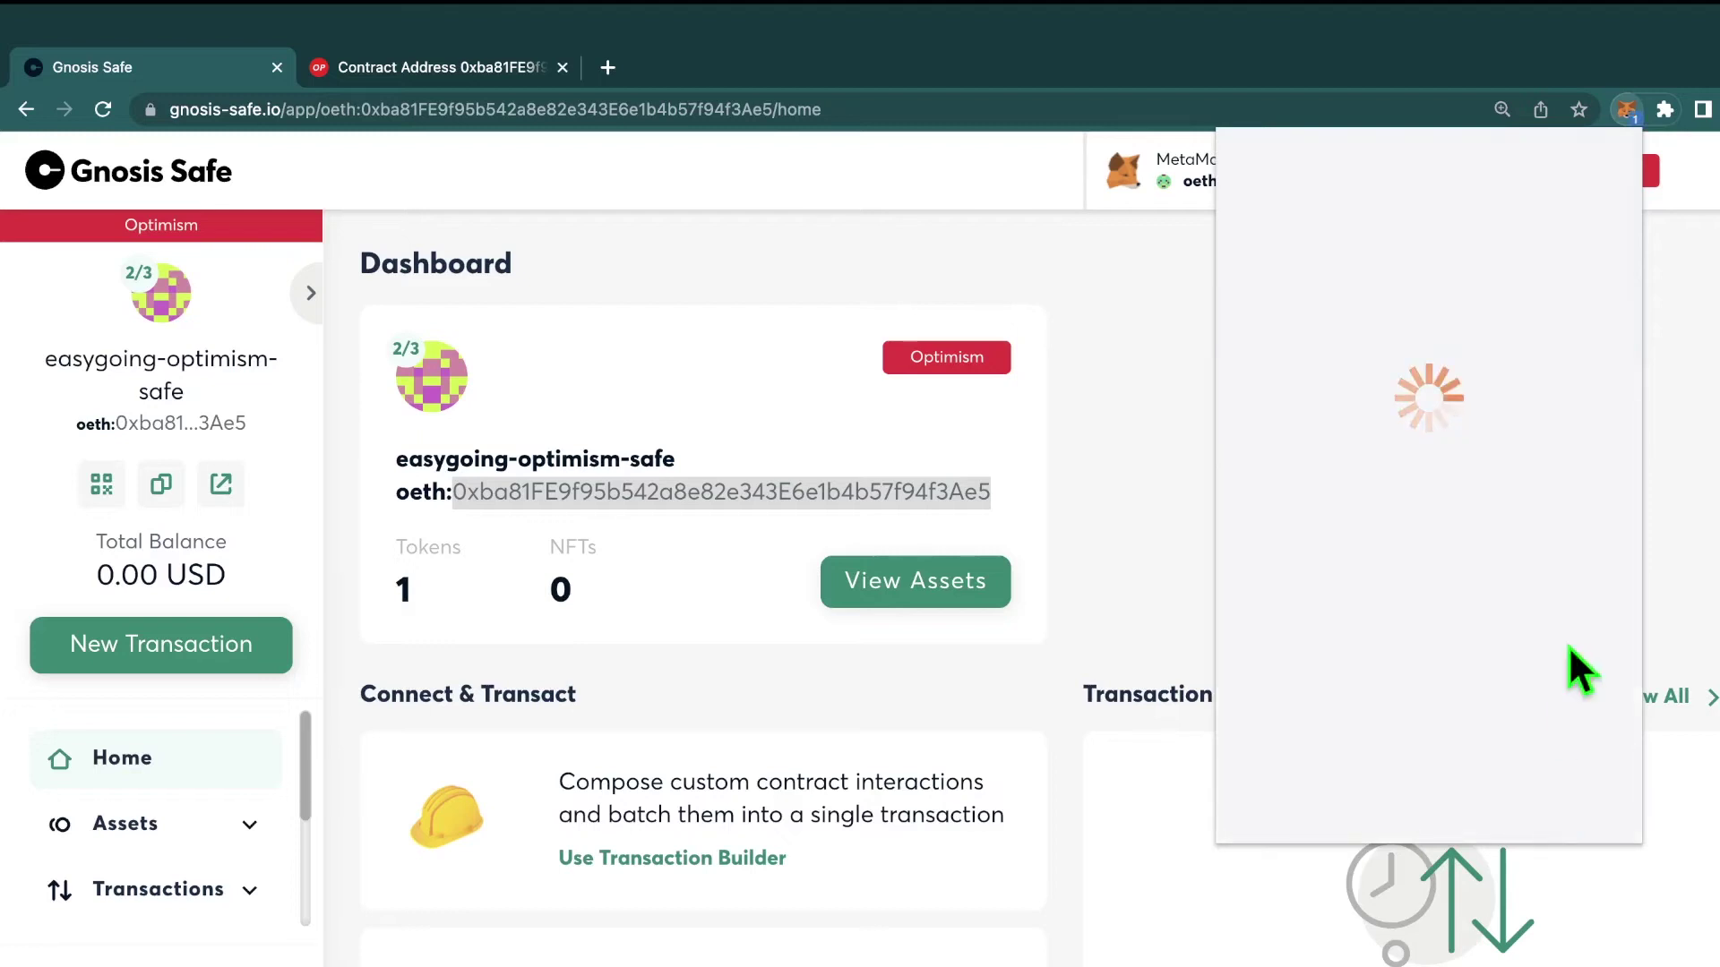
scroll(1433, 642, "down", 2)
scroll(1433, 642, "down", 2)
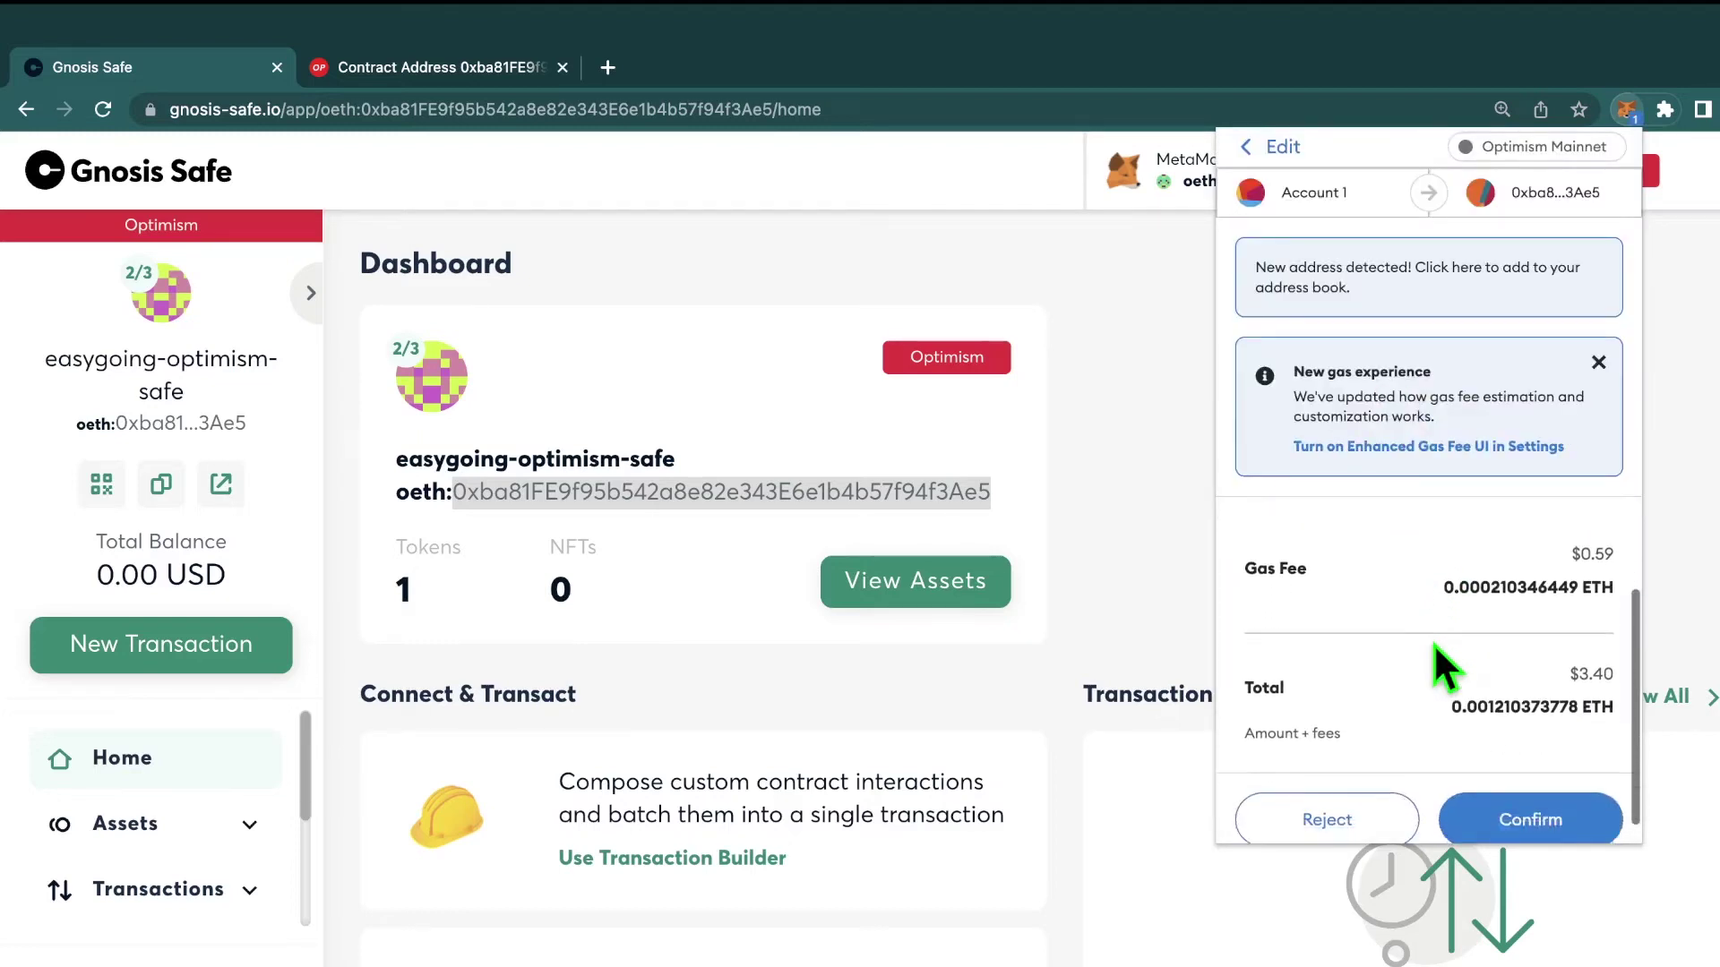
scroll(1451, 618, "up", 2)
scroll(1470, 595, "down", 2)
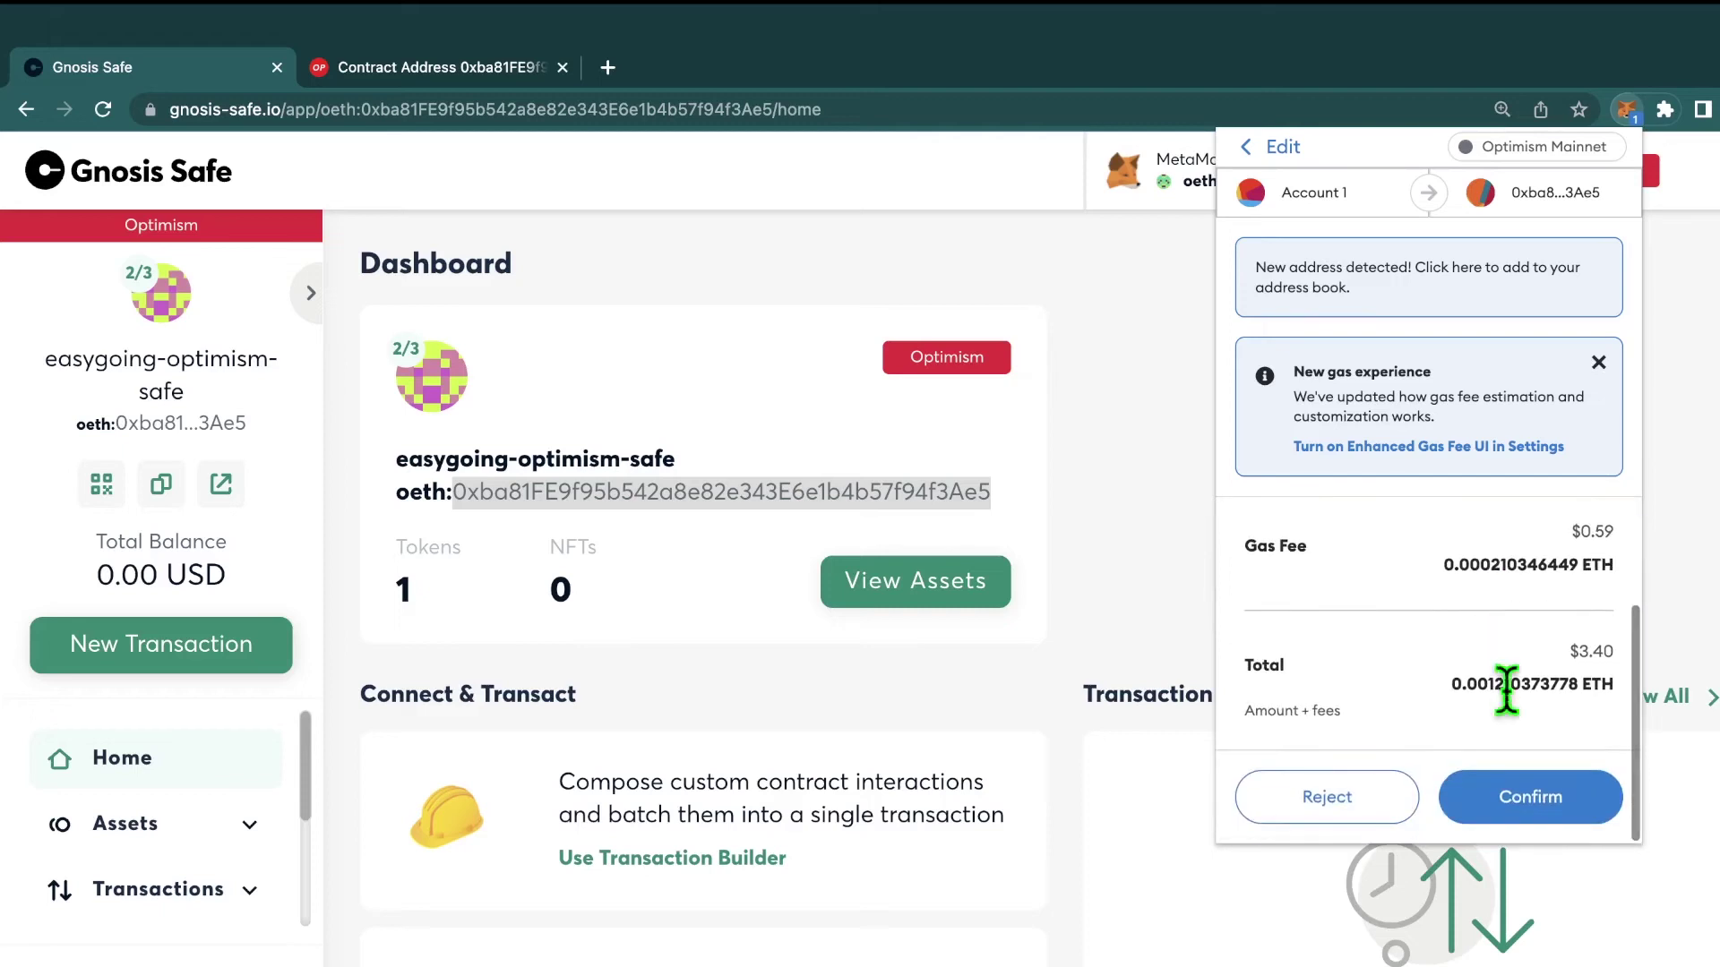
left_click(1534, 797)
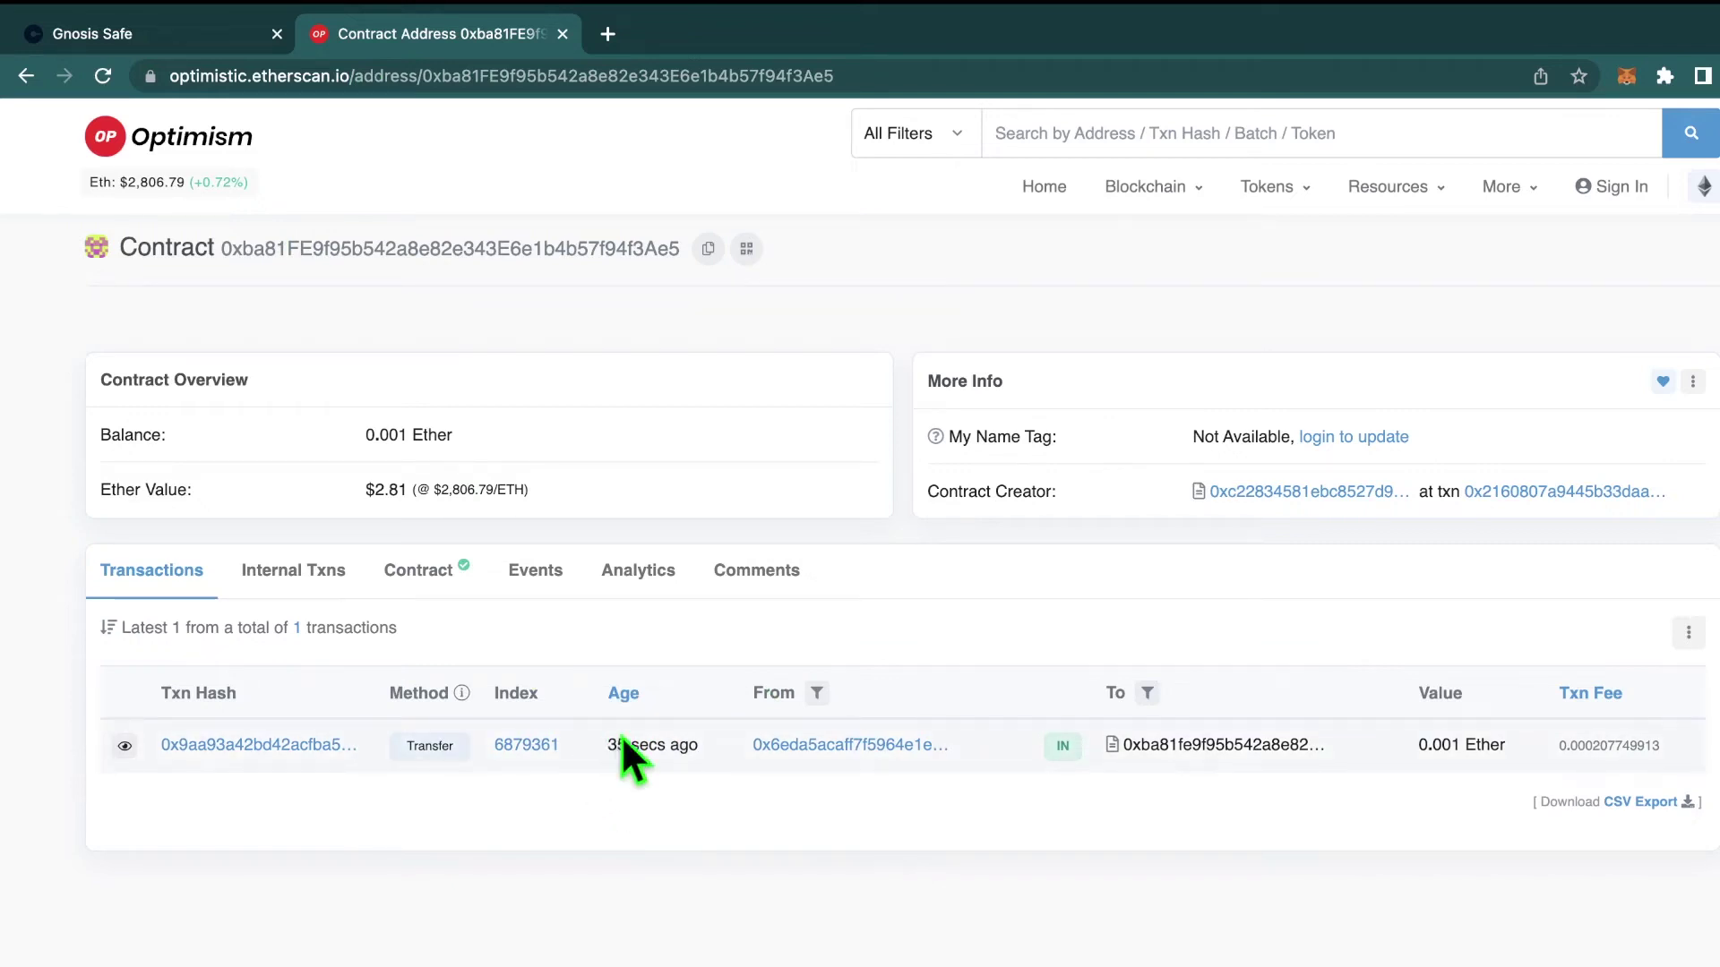
left_click(228, 36)
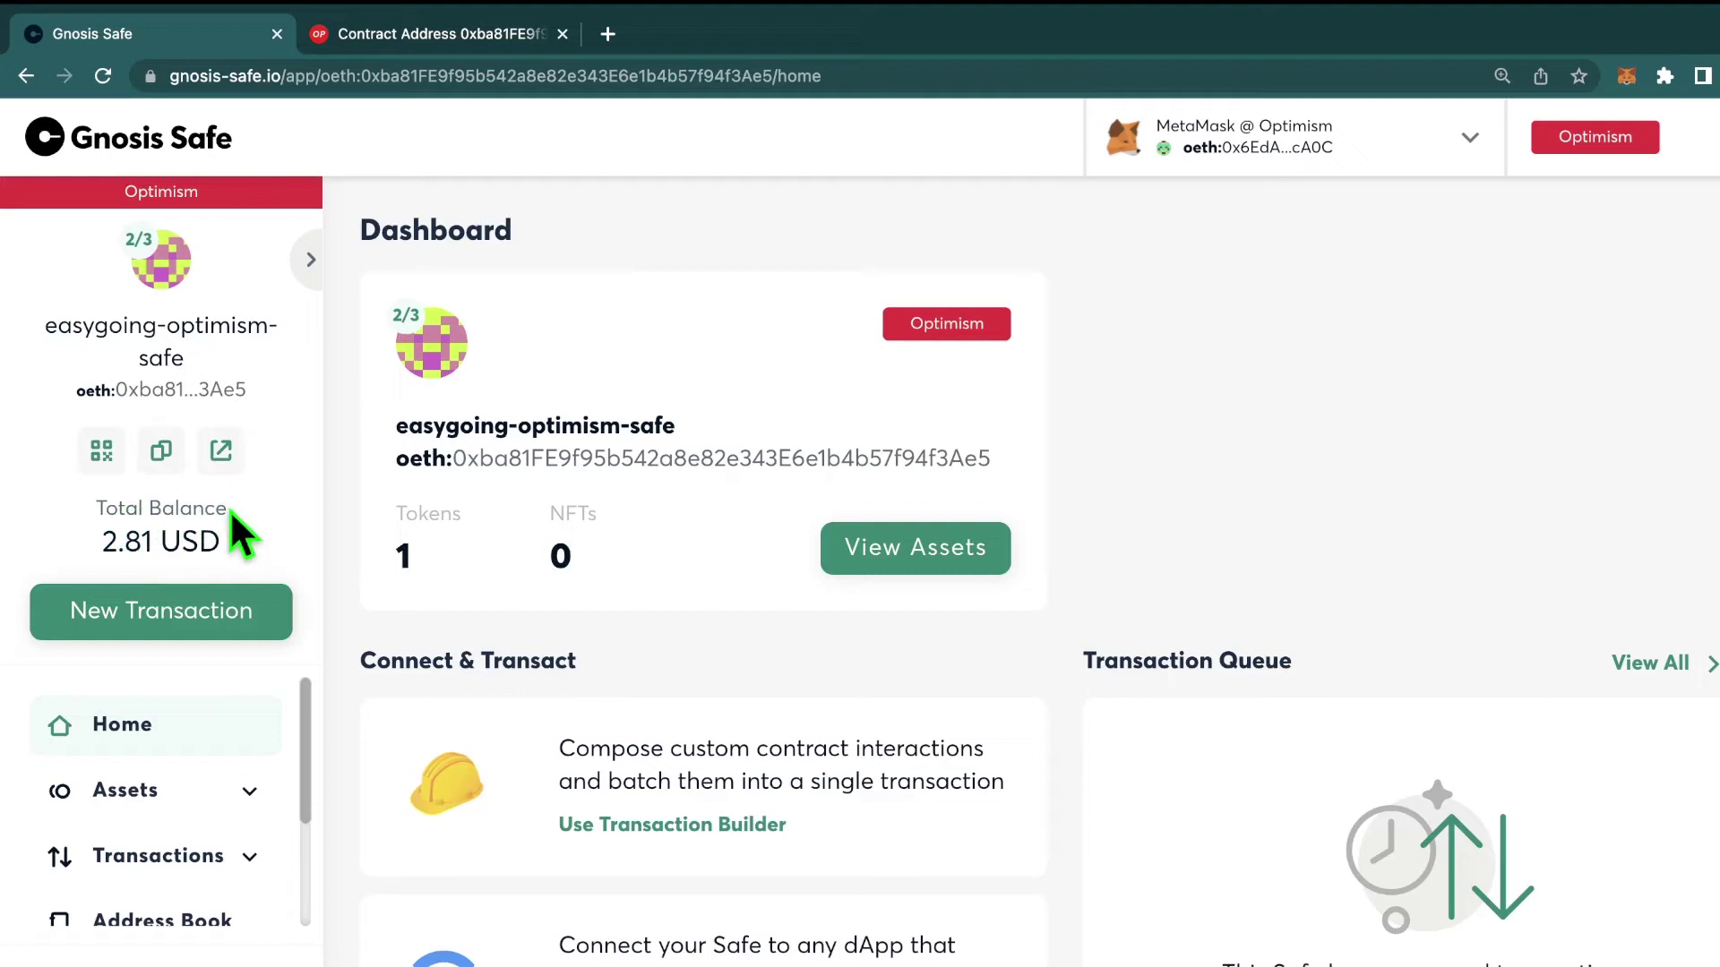
Step: Check the 2.81 USD balance, the 0.001 OETH coin holding, and the empty NFT list
left_click_drag(221, 536, 89, 357)
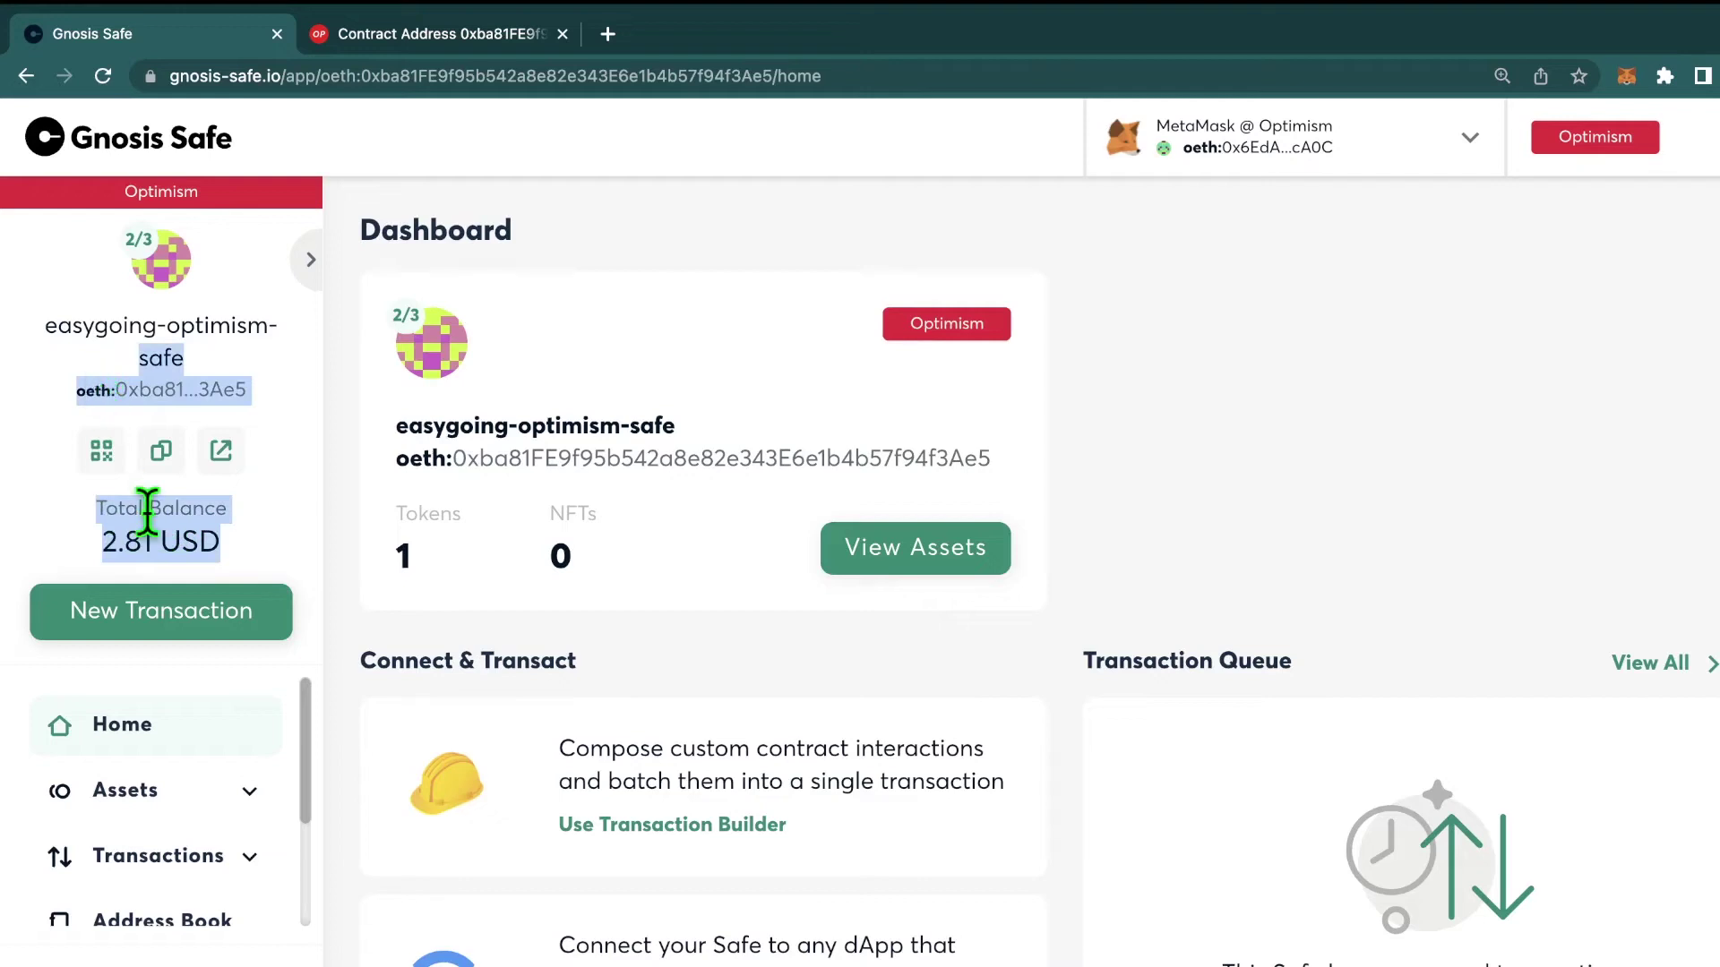
left_click(173, 499)
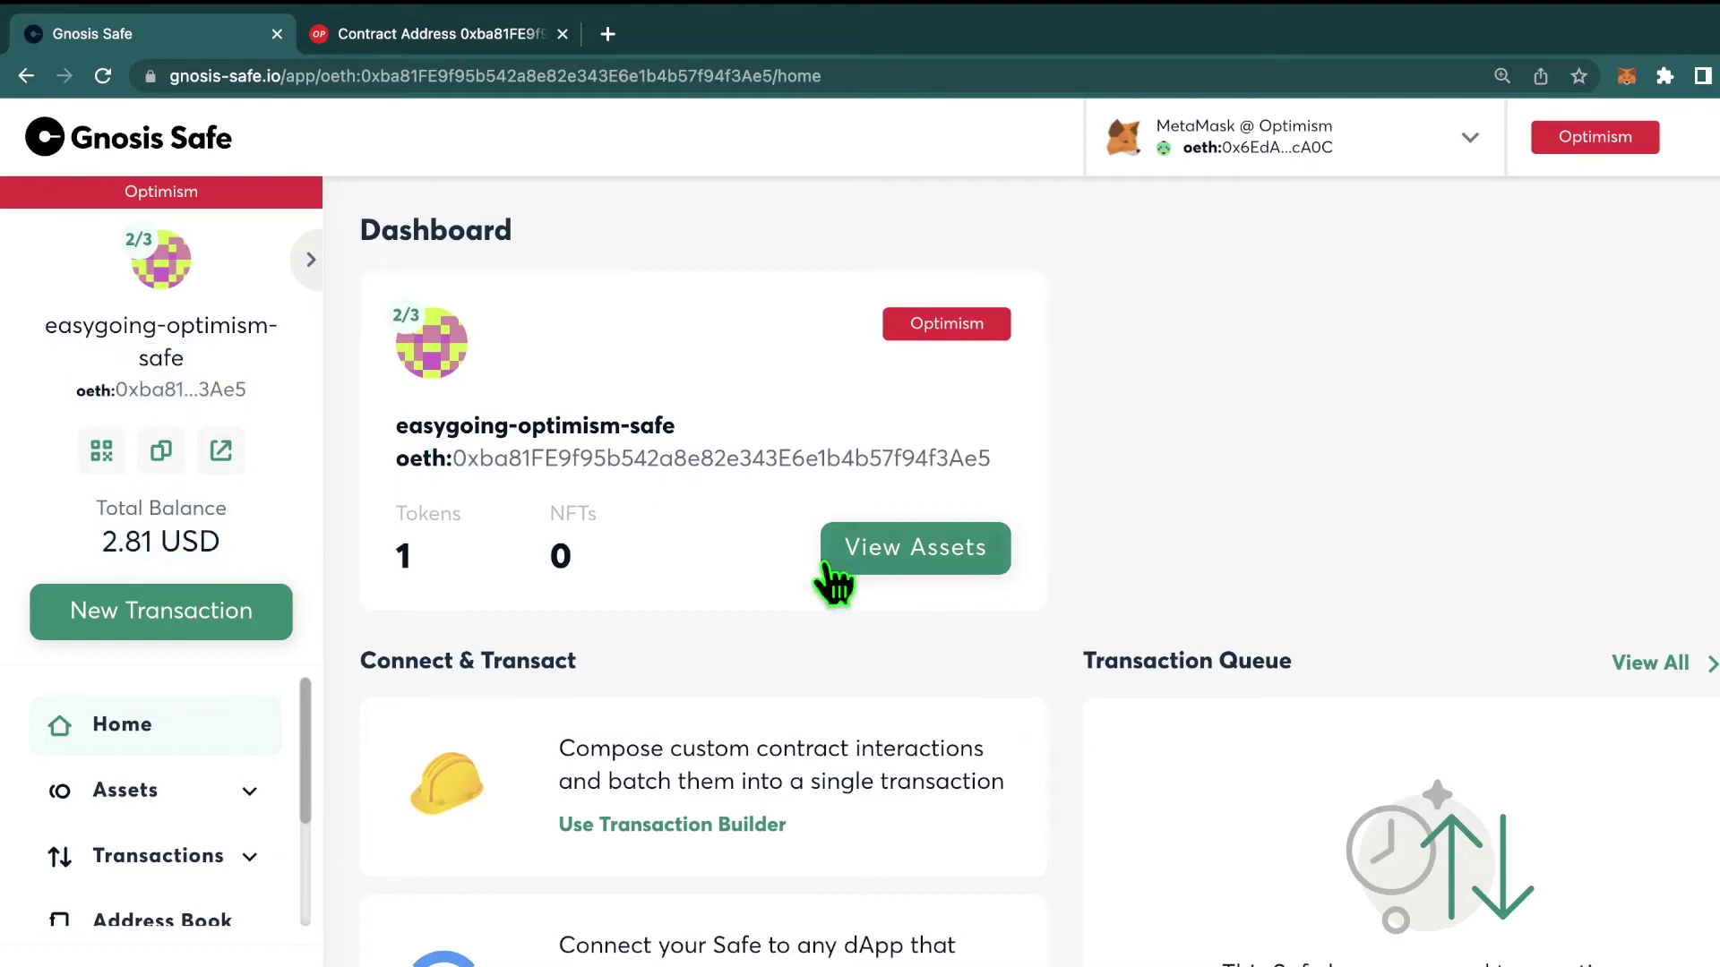
left_click(919, 567)
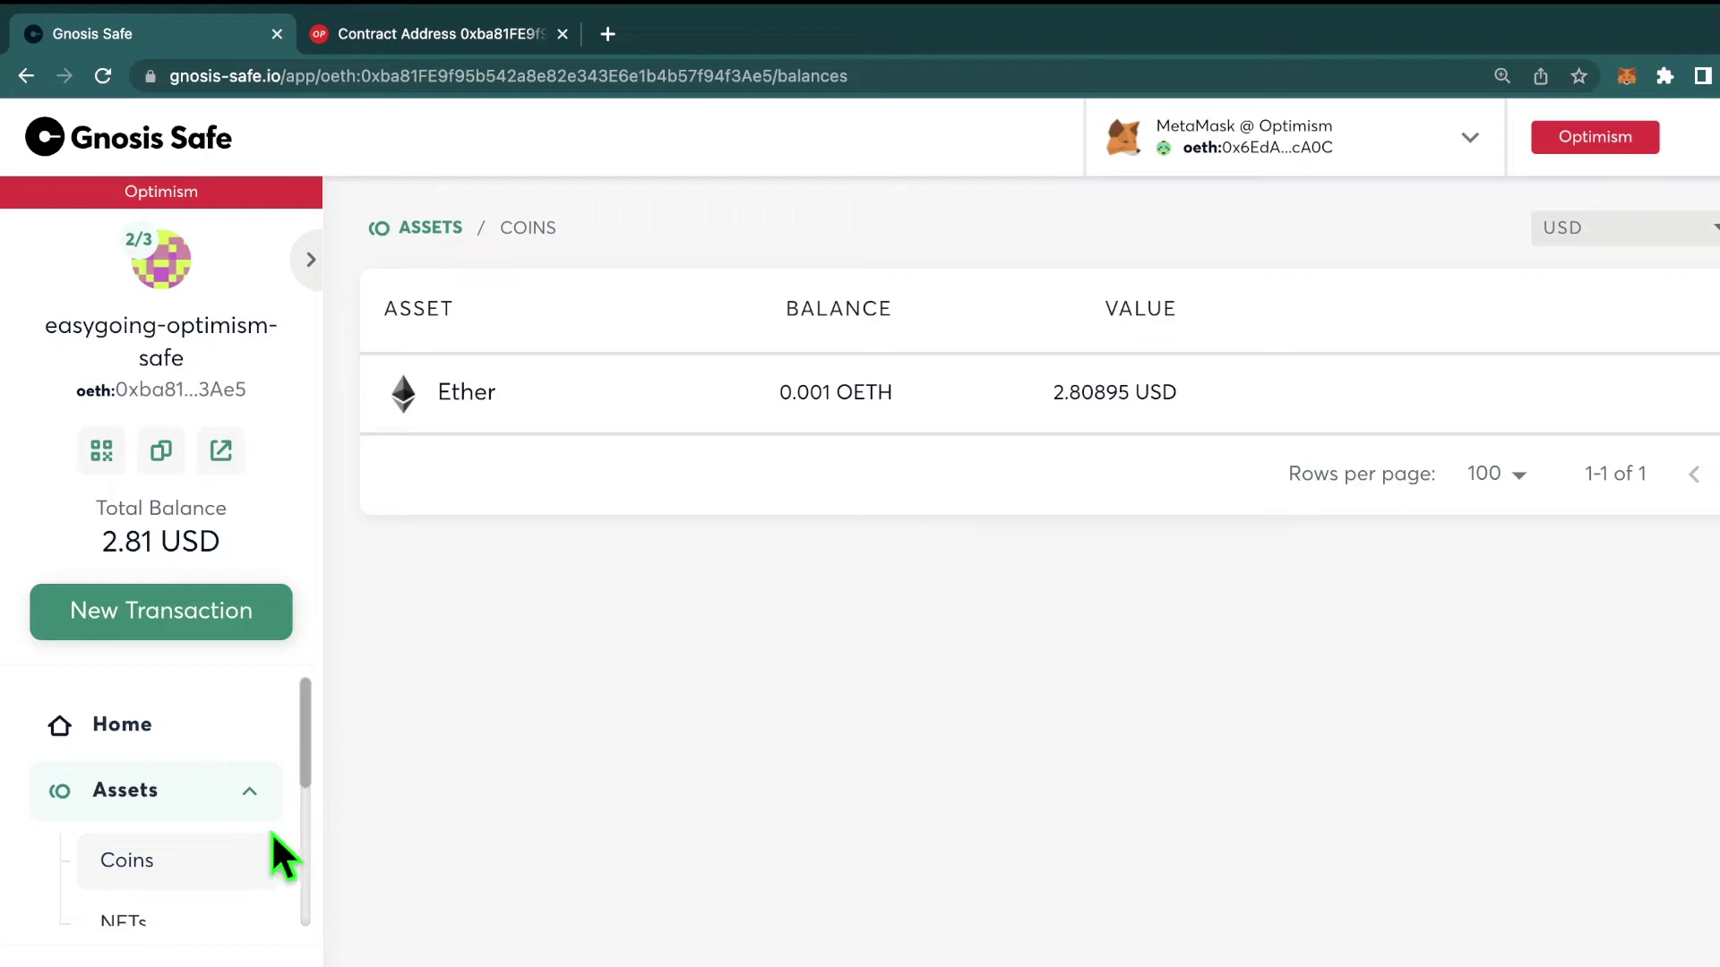
scroll(242, 878, "down", 2)
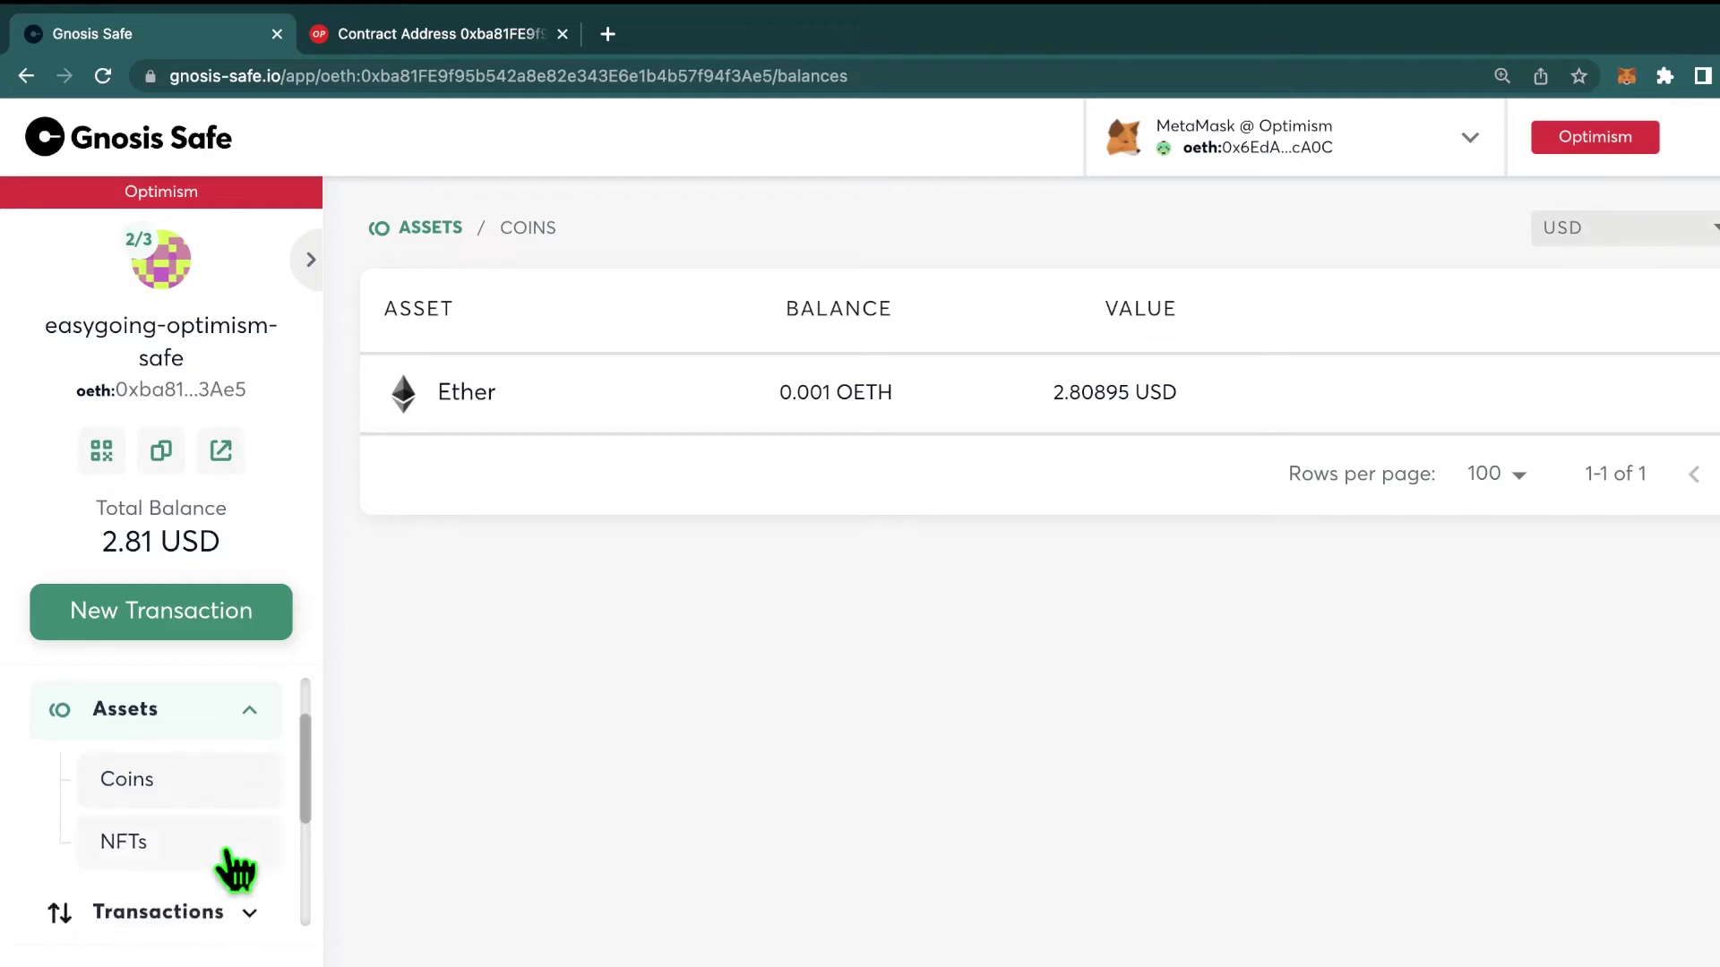
left_click(235, 867)
scroll(179, 802, "down", 5)
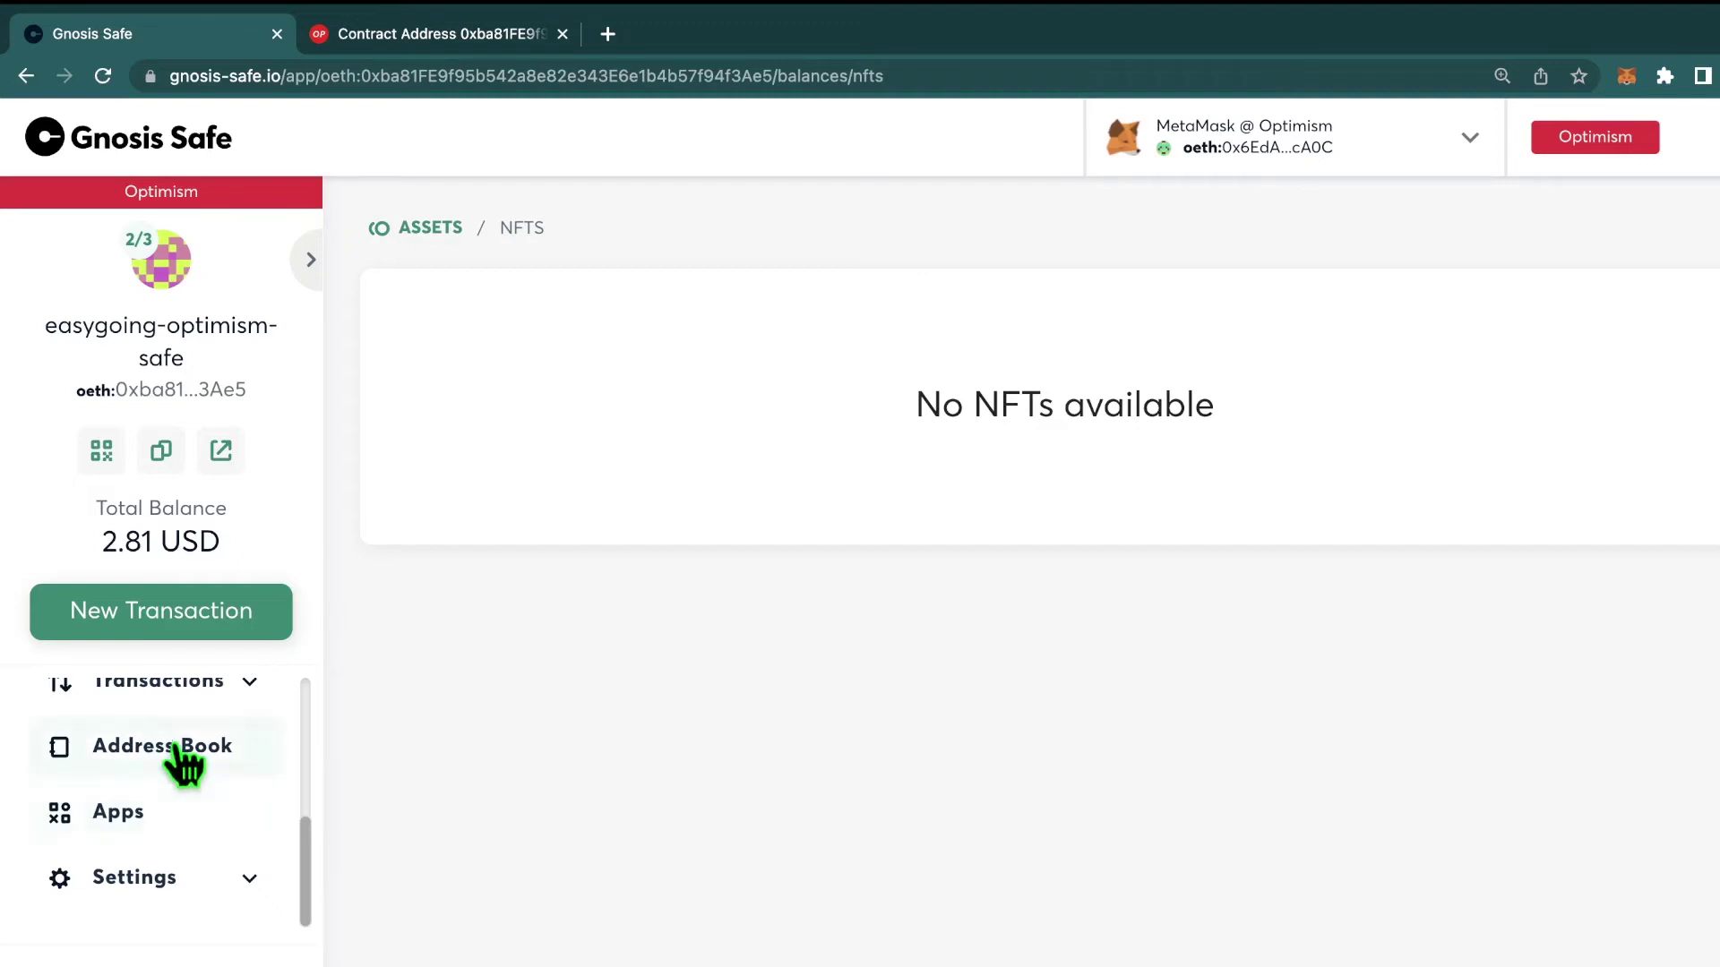
scroll(184, 772, "up", 1)
scroll(184, 775, "down", 1)
Step: Open the Safe Apps page and scroll through All Apps to find WalletConnect
left_click(167, 817)
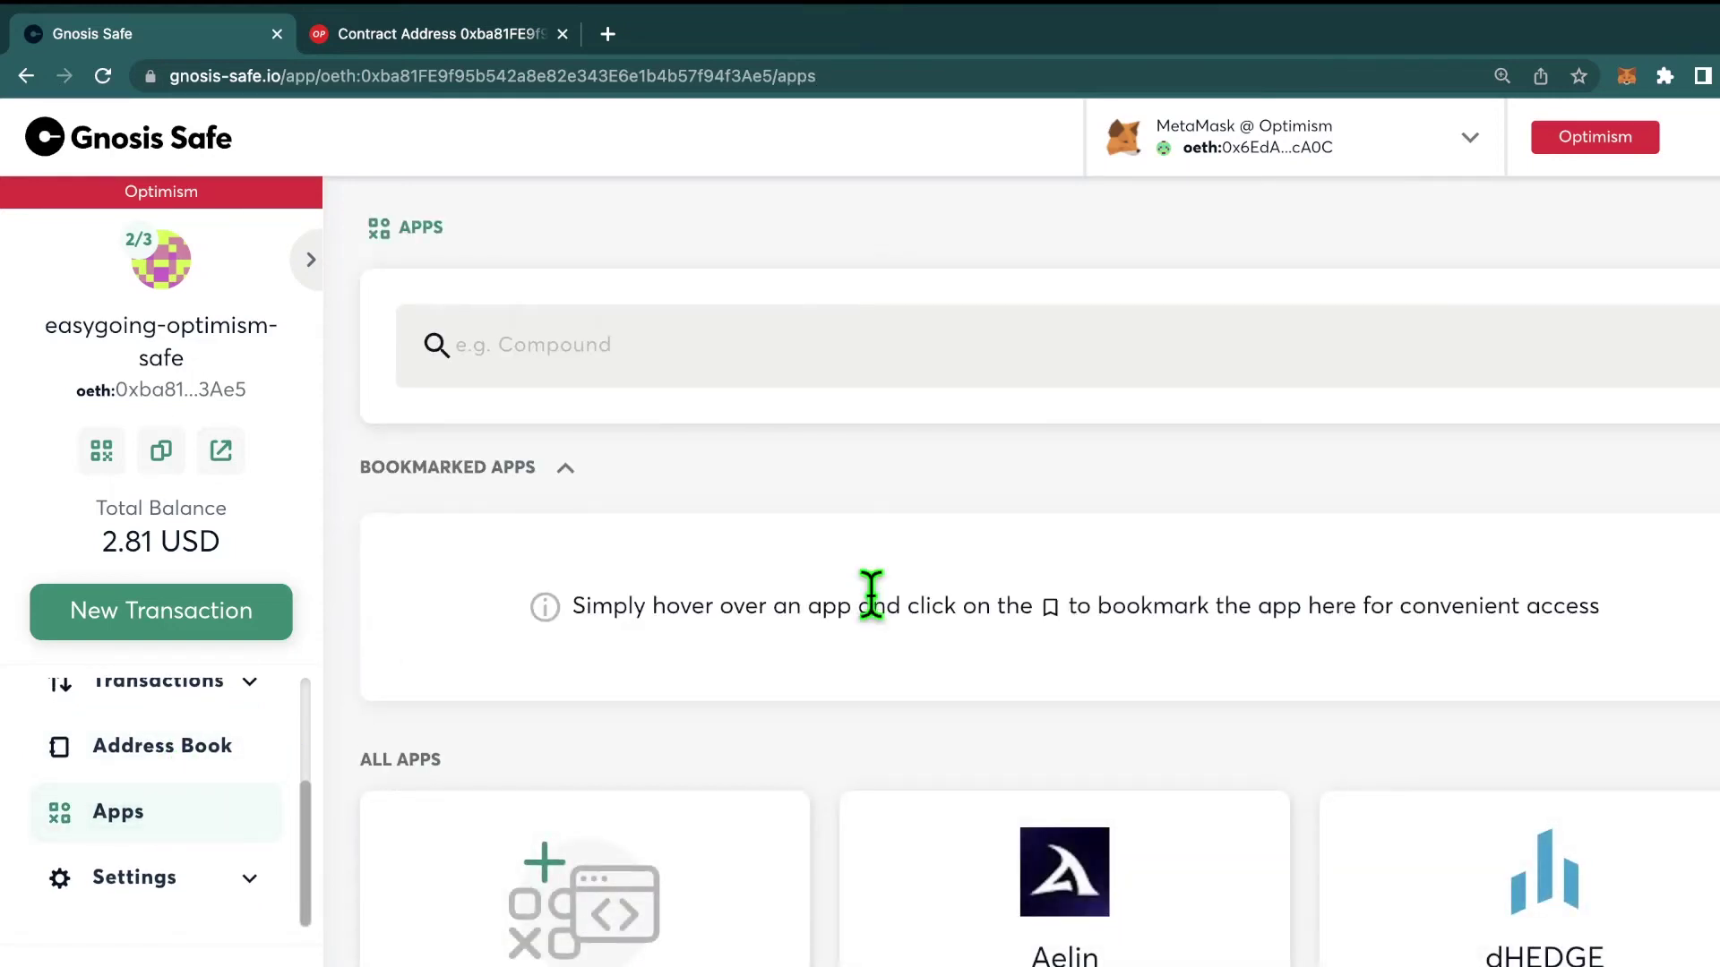
scroll(872, 594, "down", 1)
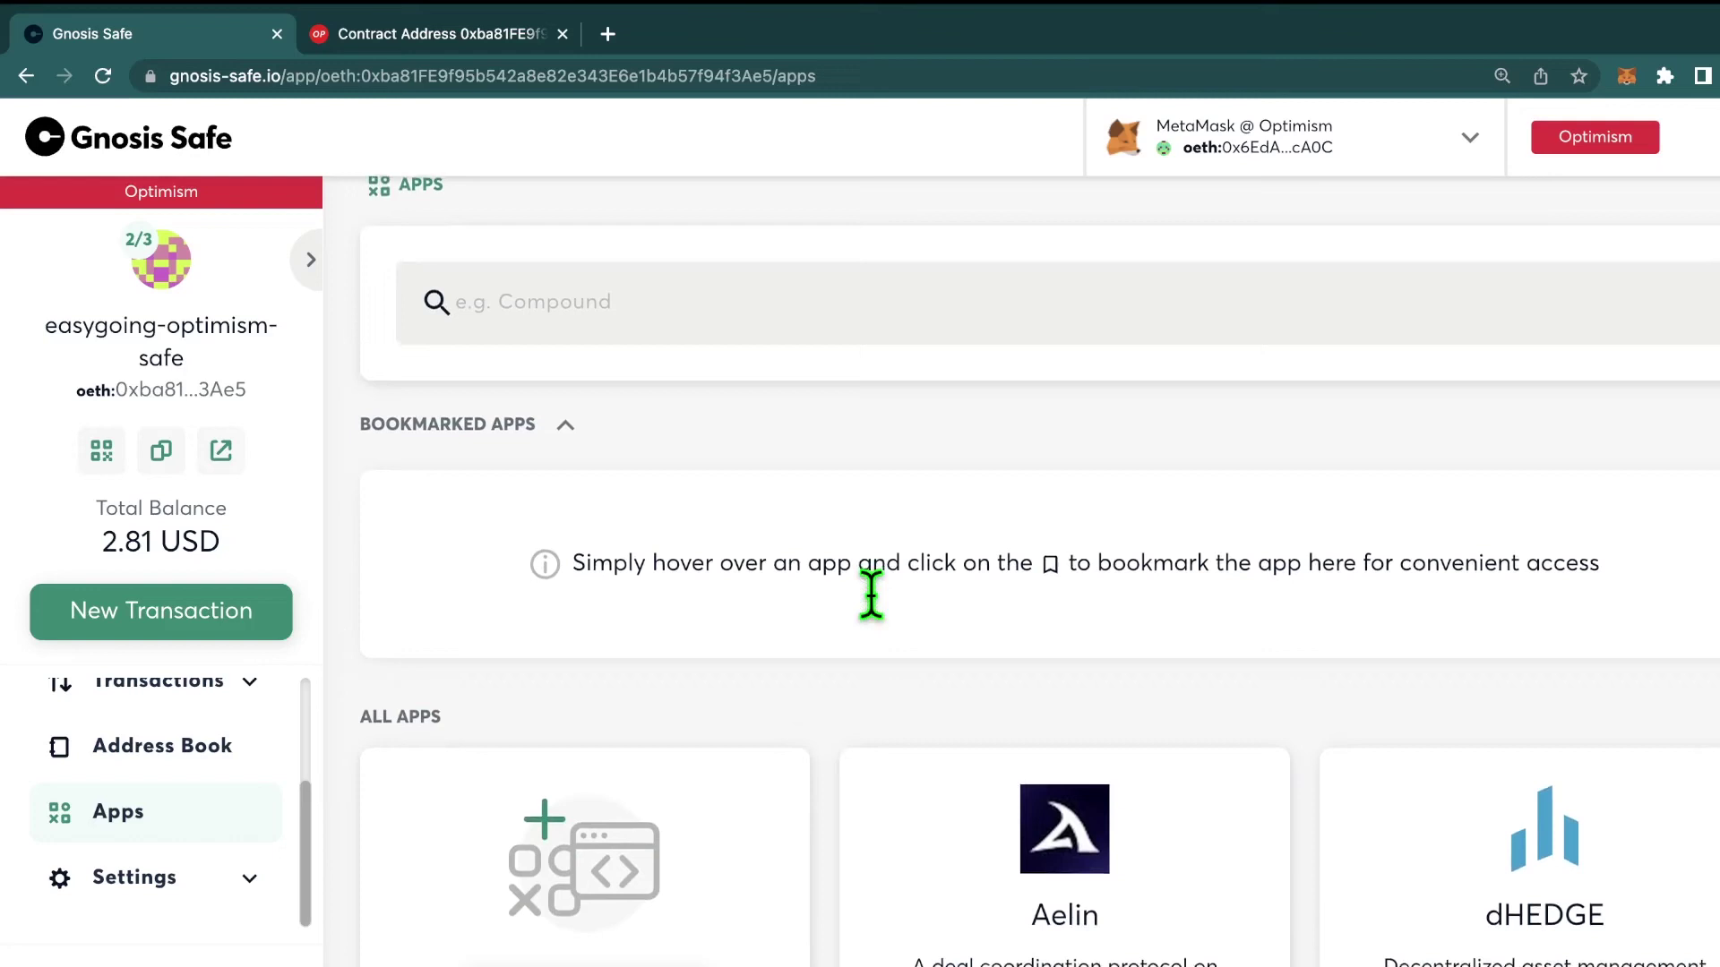
scroll(872, 594, "down", 4)
scroll(872, 594, "down", 5)
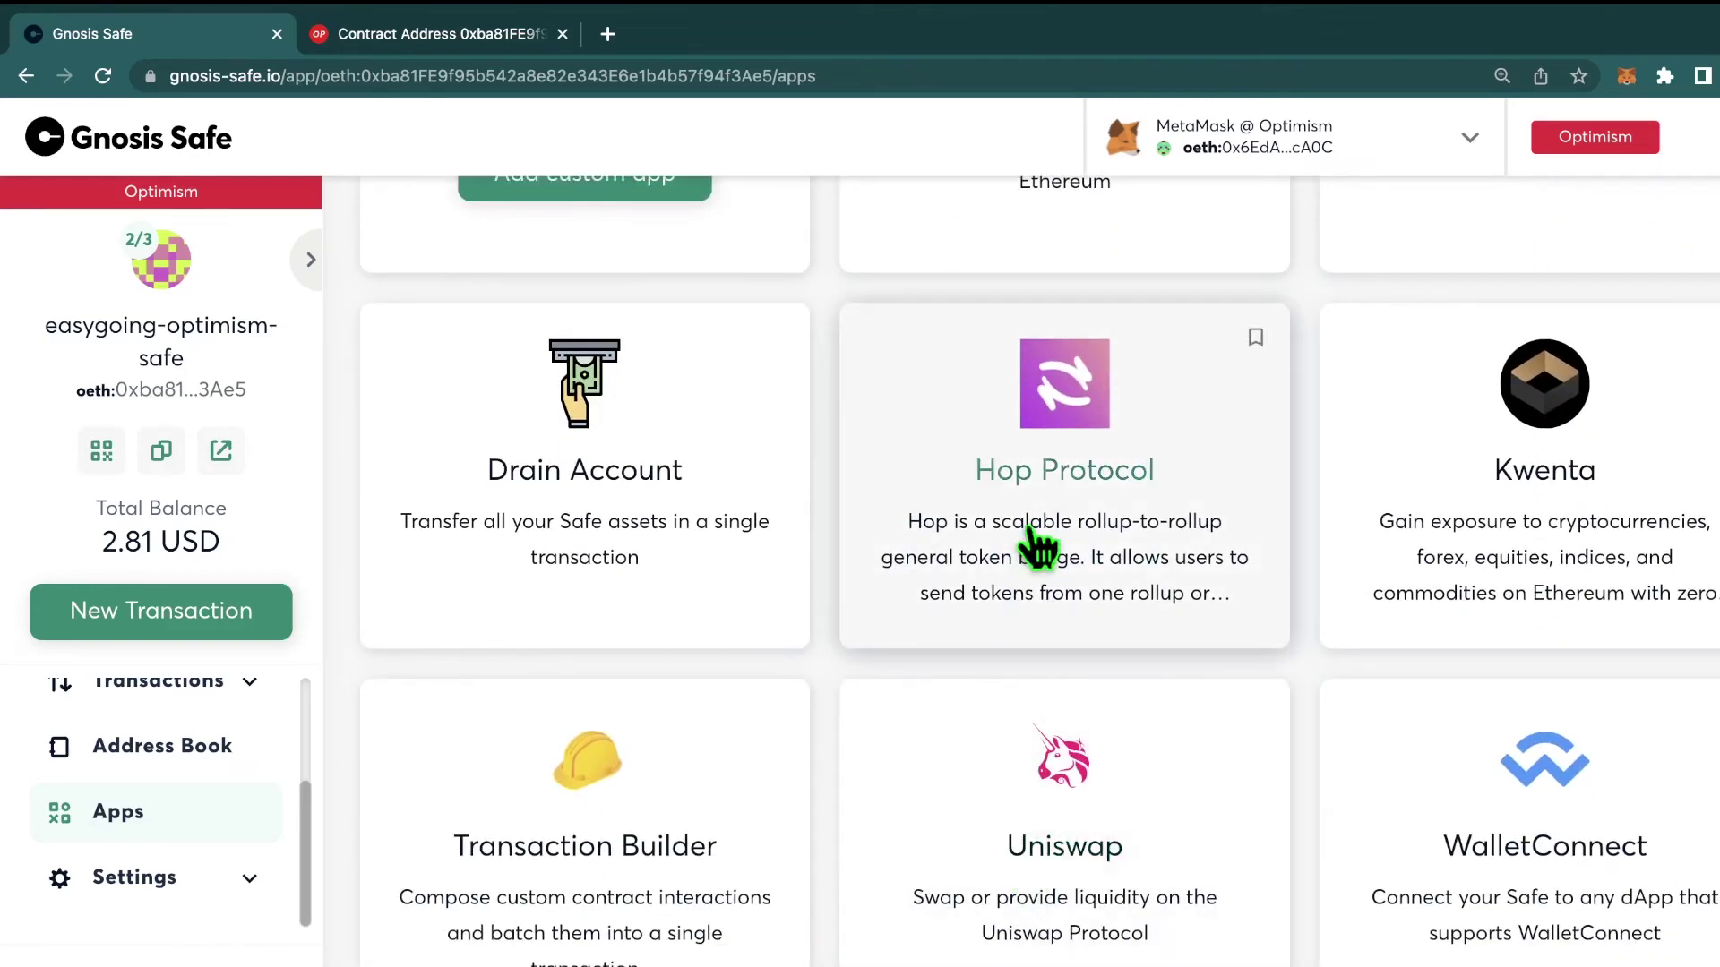
scroll(1029, 542, "up", 6)
scroll(1037, 546, "down", 2)
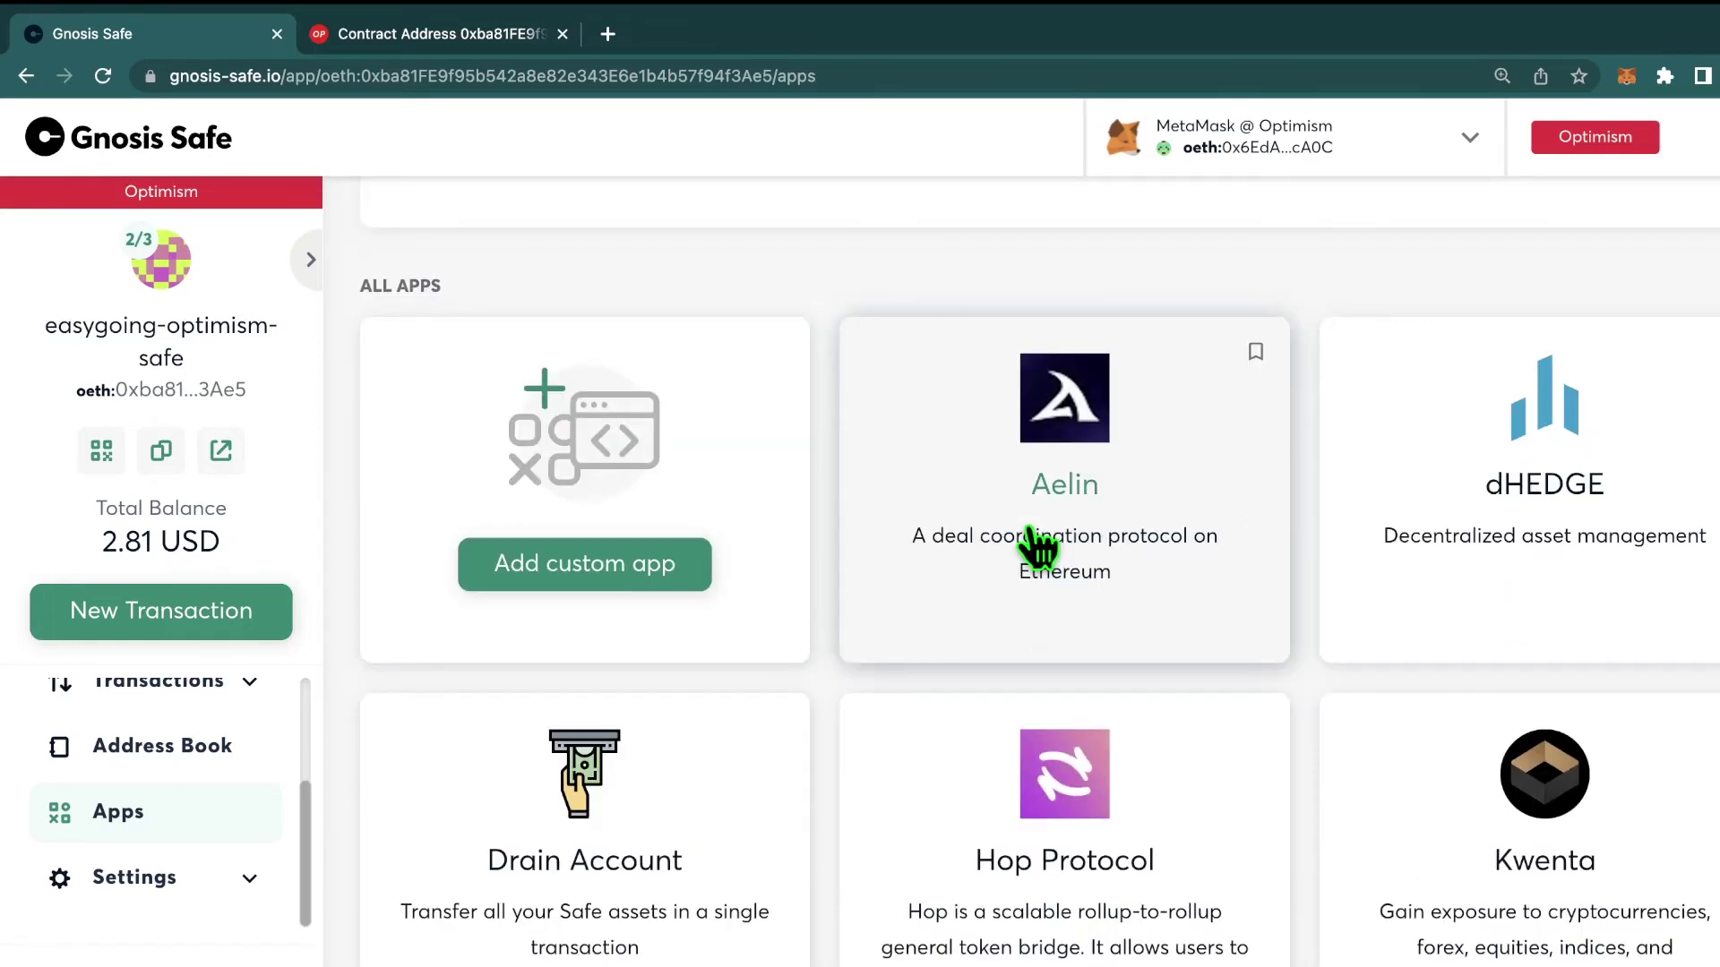
scroll(1037, 546, "up", 5)
scroll(1389, 894, "down", 9)
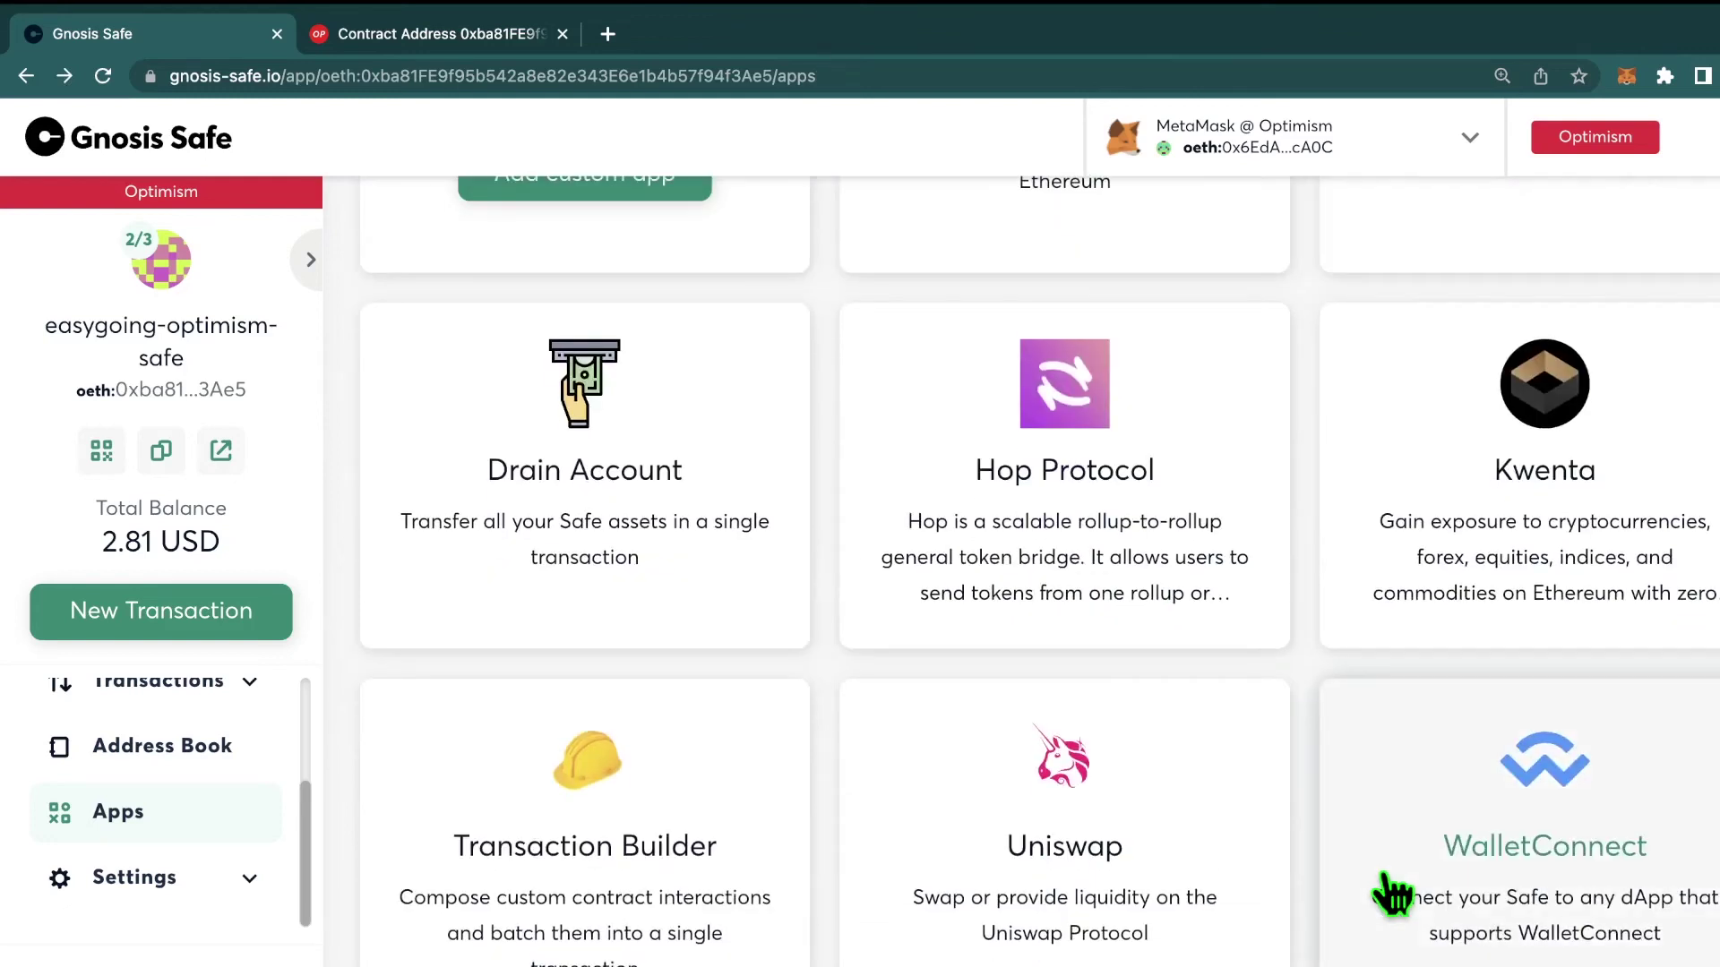
Step: Launch the WalletConnect Safe app and accept the third-party apps disclaimer
left_click(1514, 860)
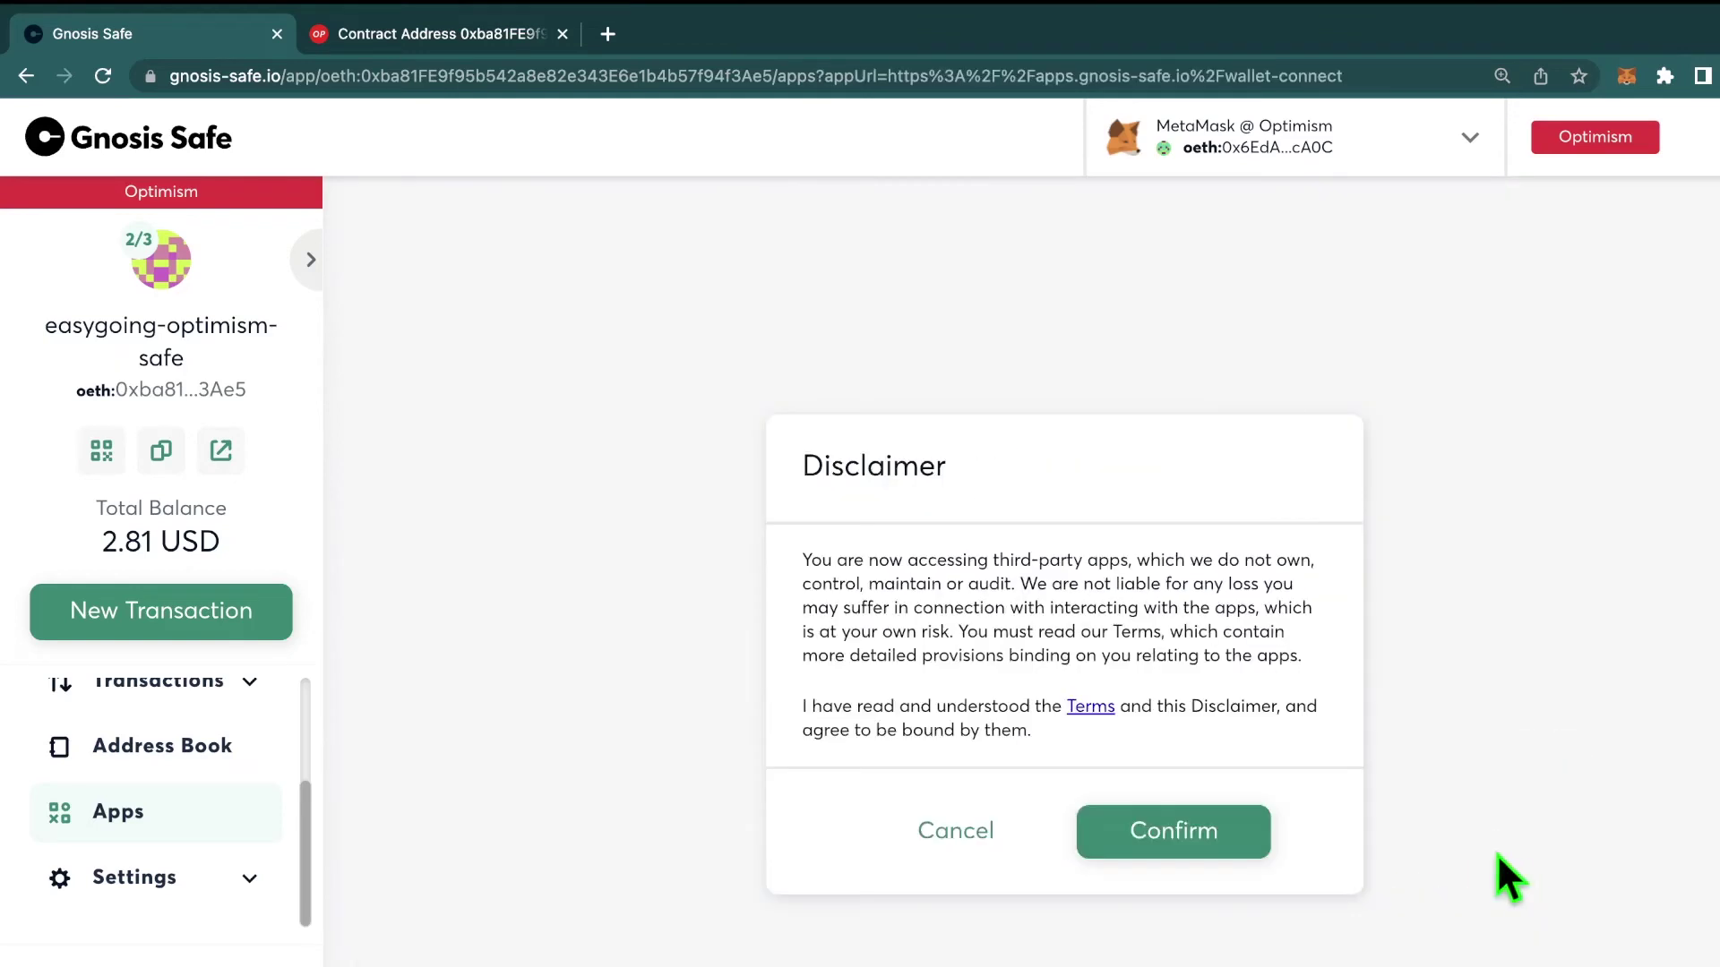
left_click(1239, 843)
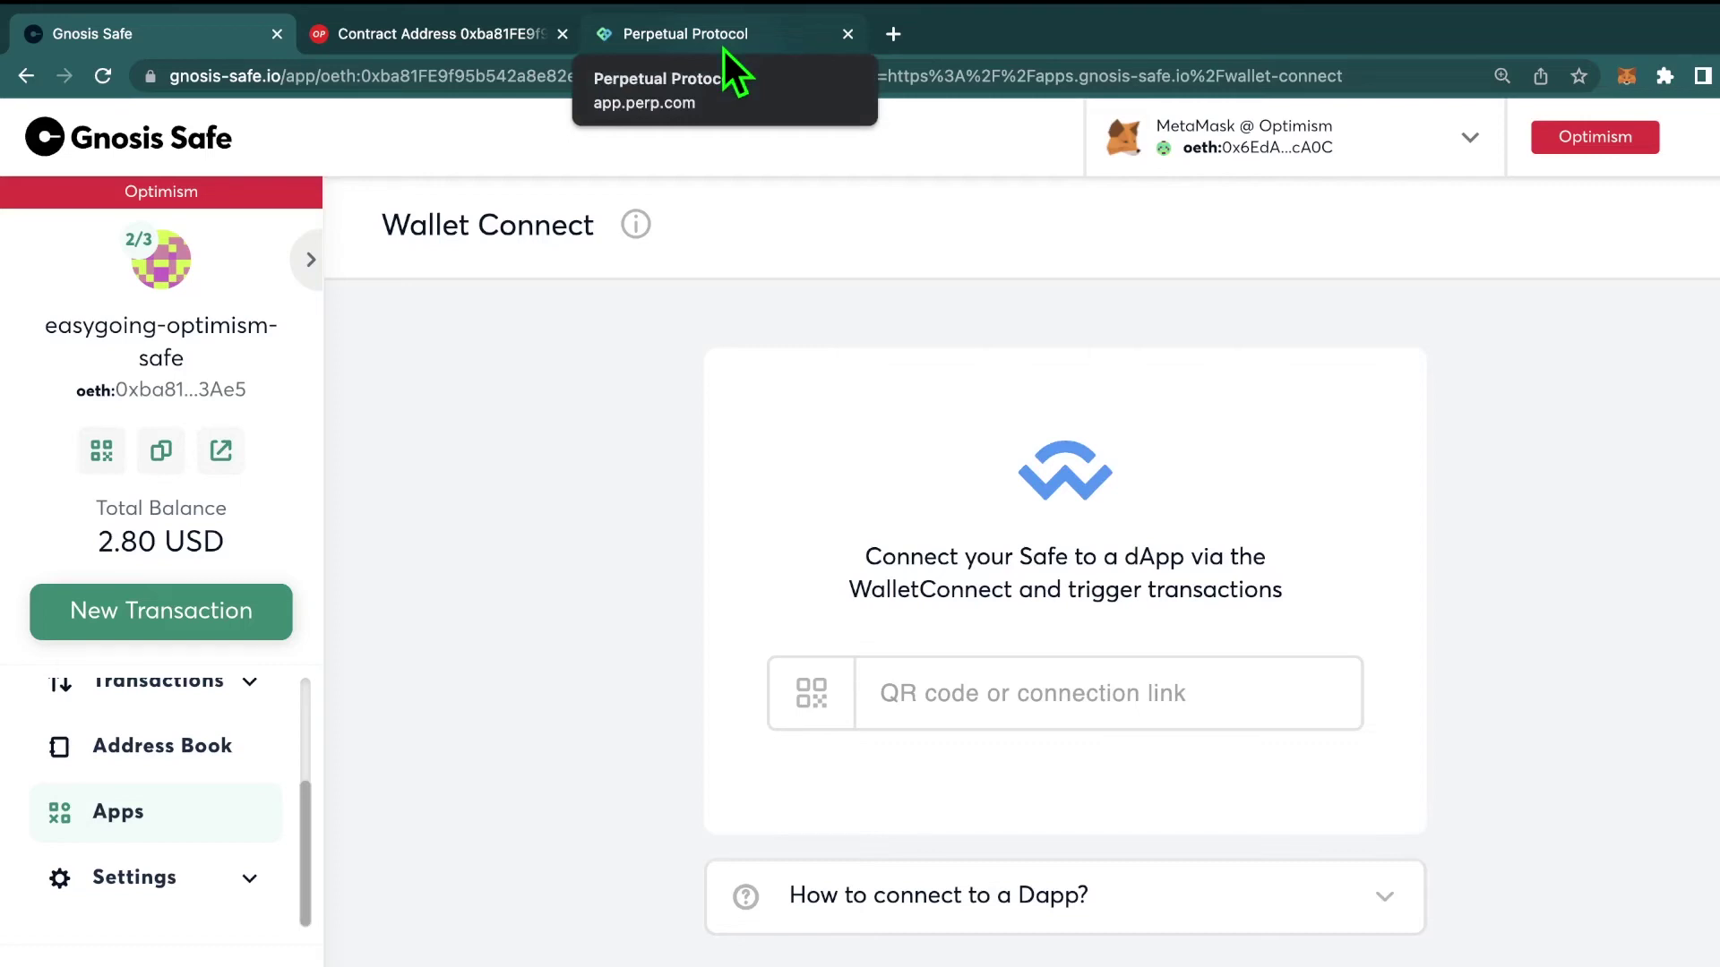
Step: On Perpetual Protocol, connect via WalletConnect to get the pairing link, then return to the Safe
left_click(724, 50)
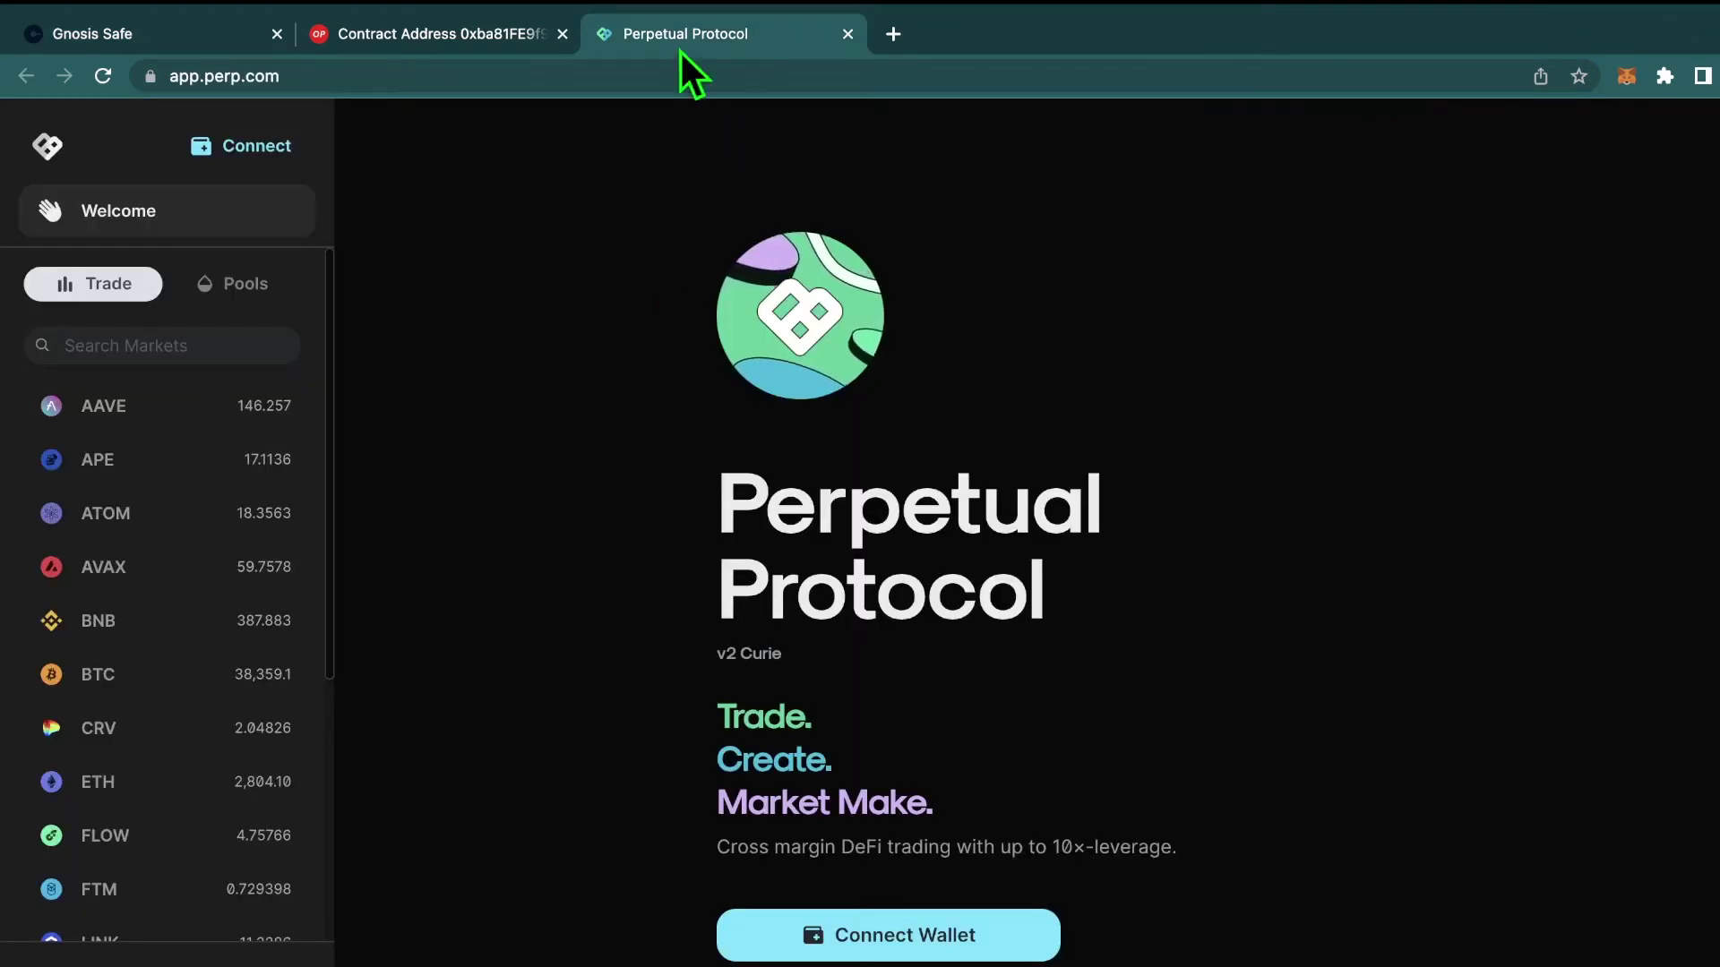
left_click(257, 148)
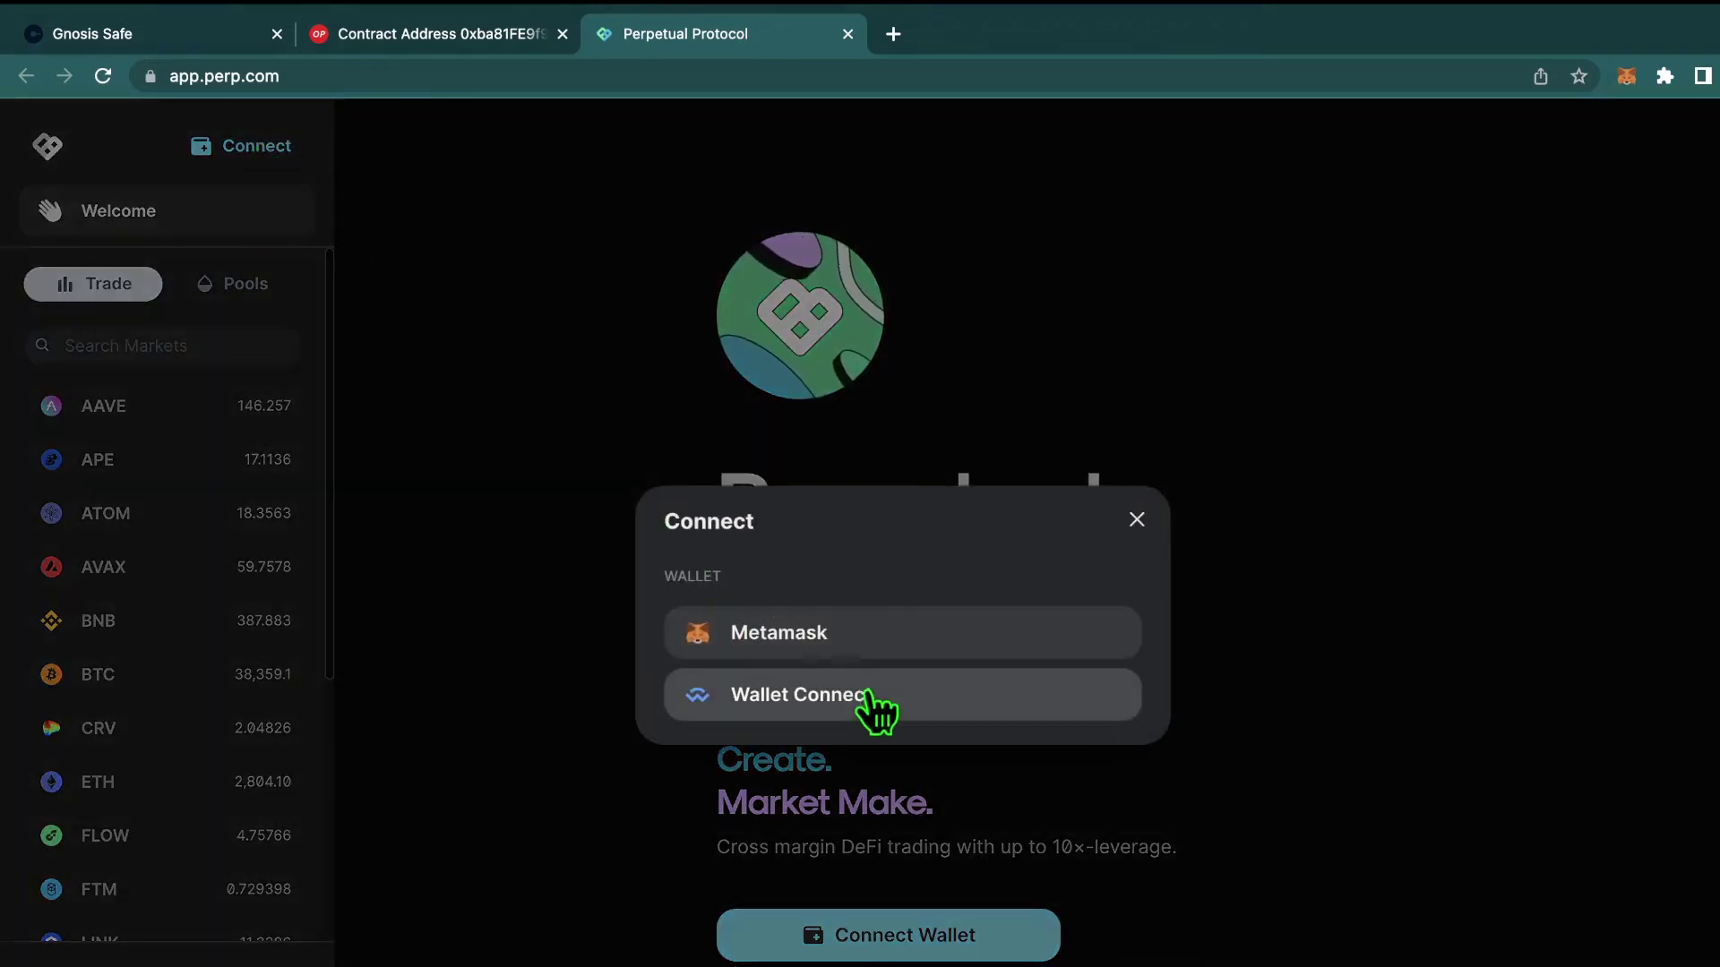
left_click(868, 697)
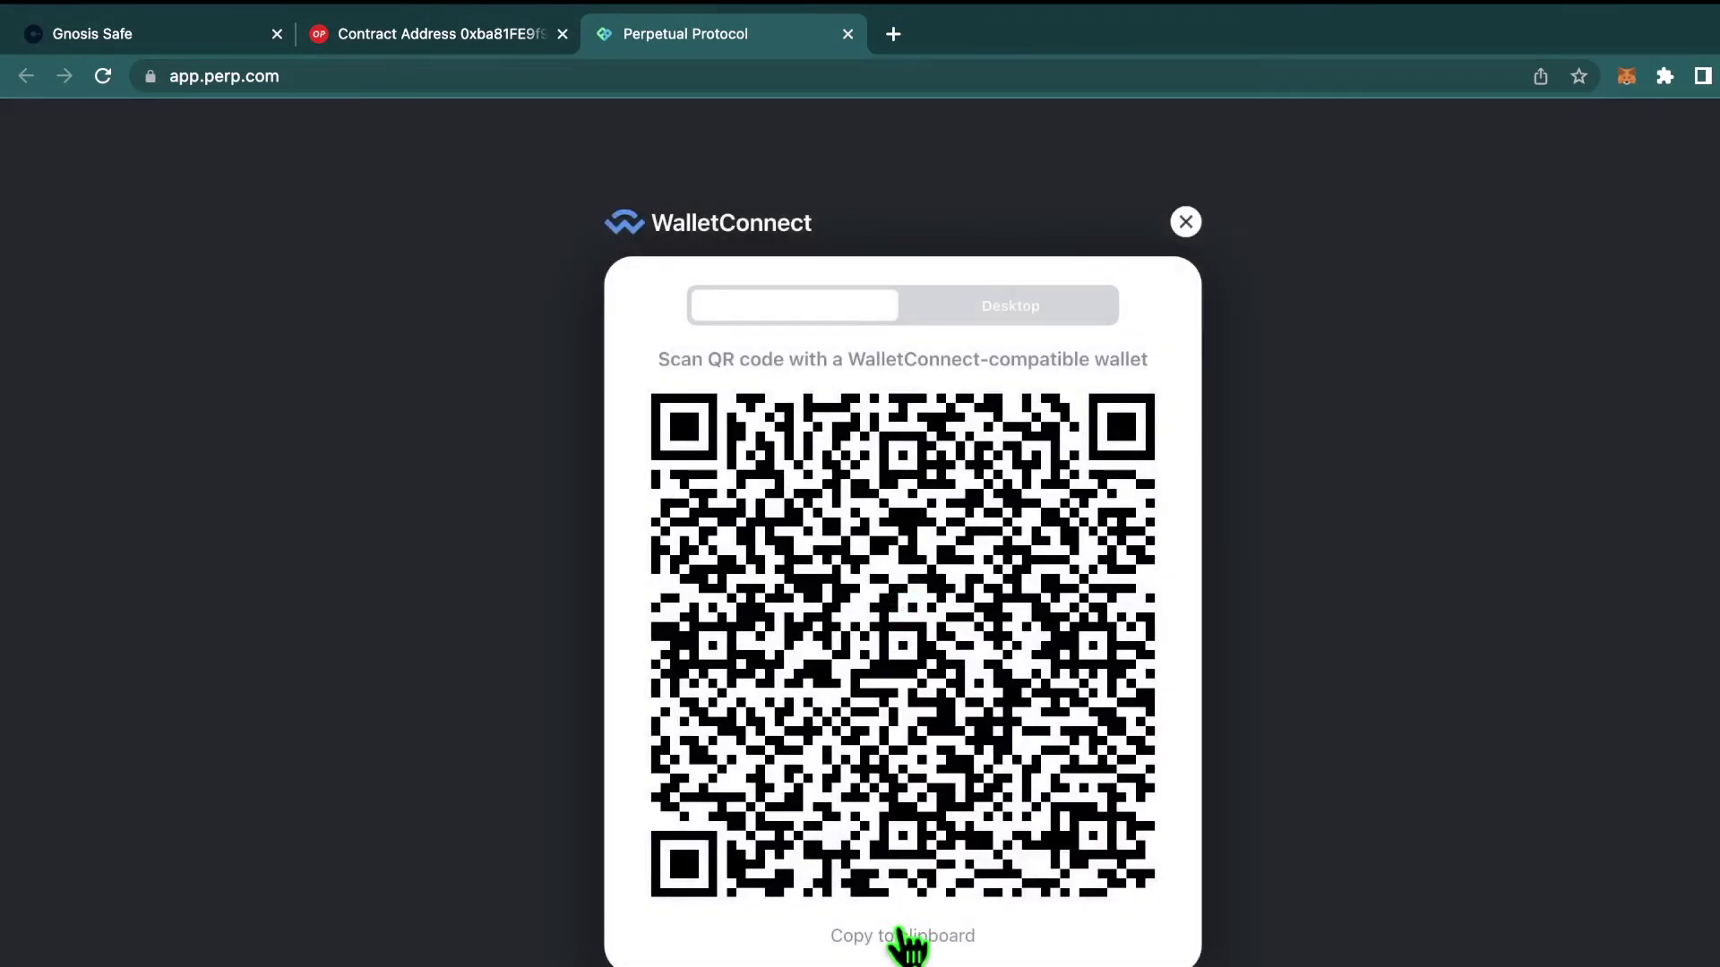
mouse_move(280, 2)
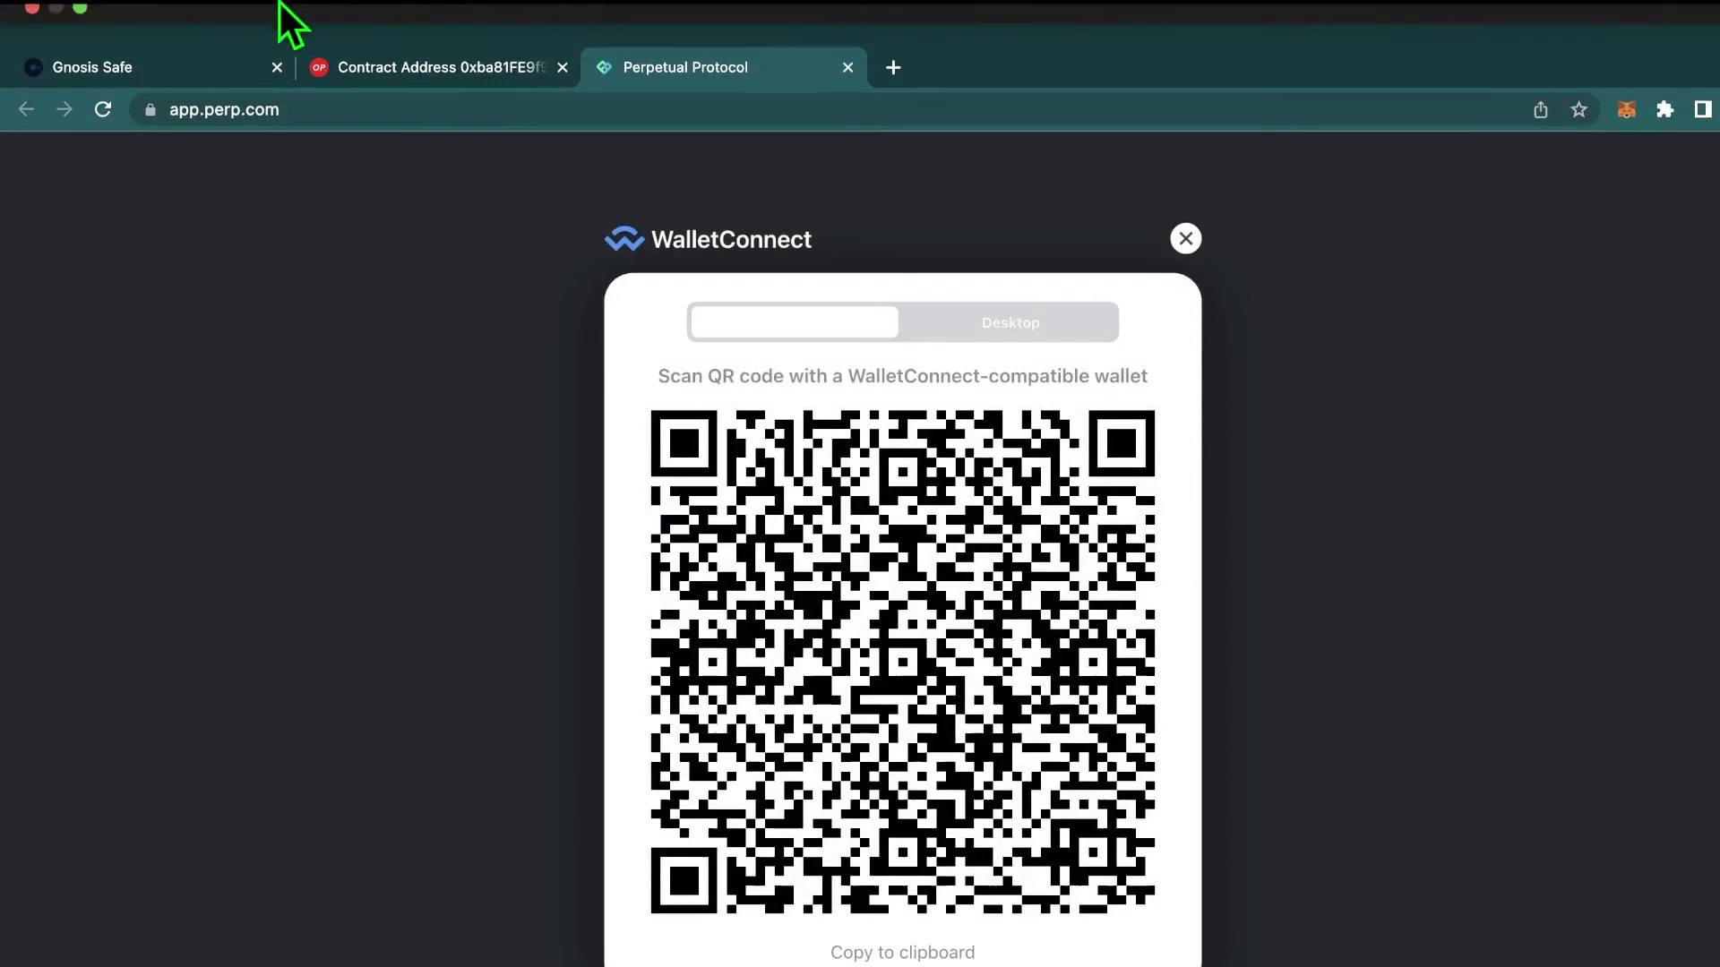
left_click(183, 57)
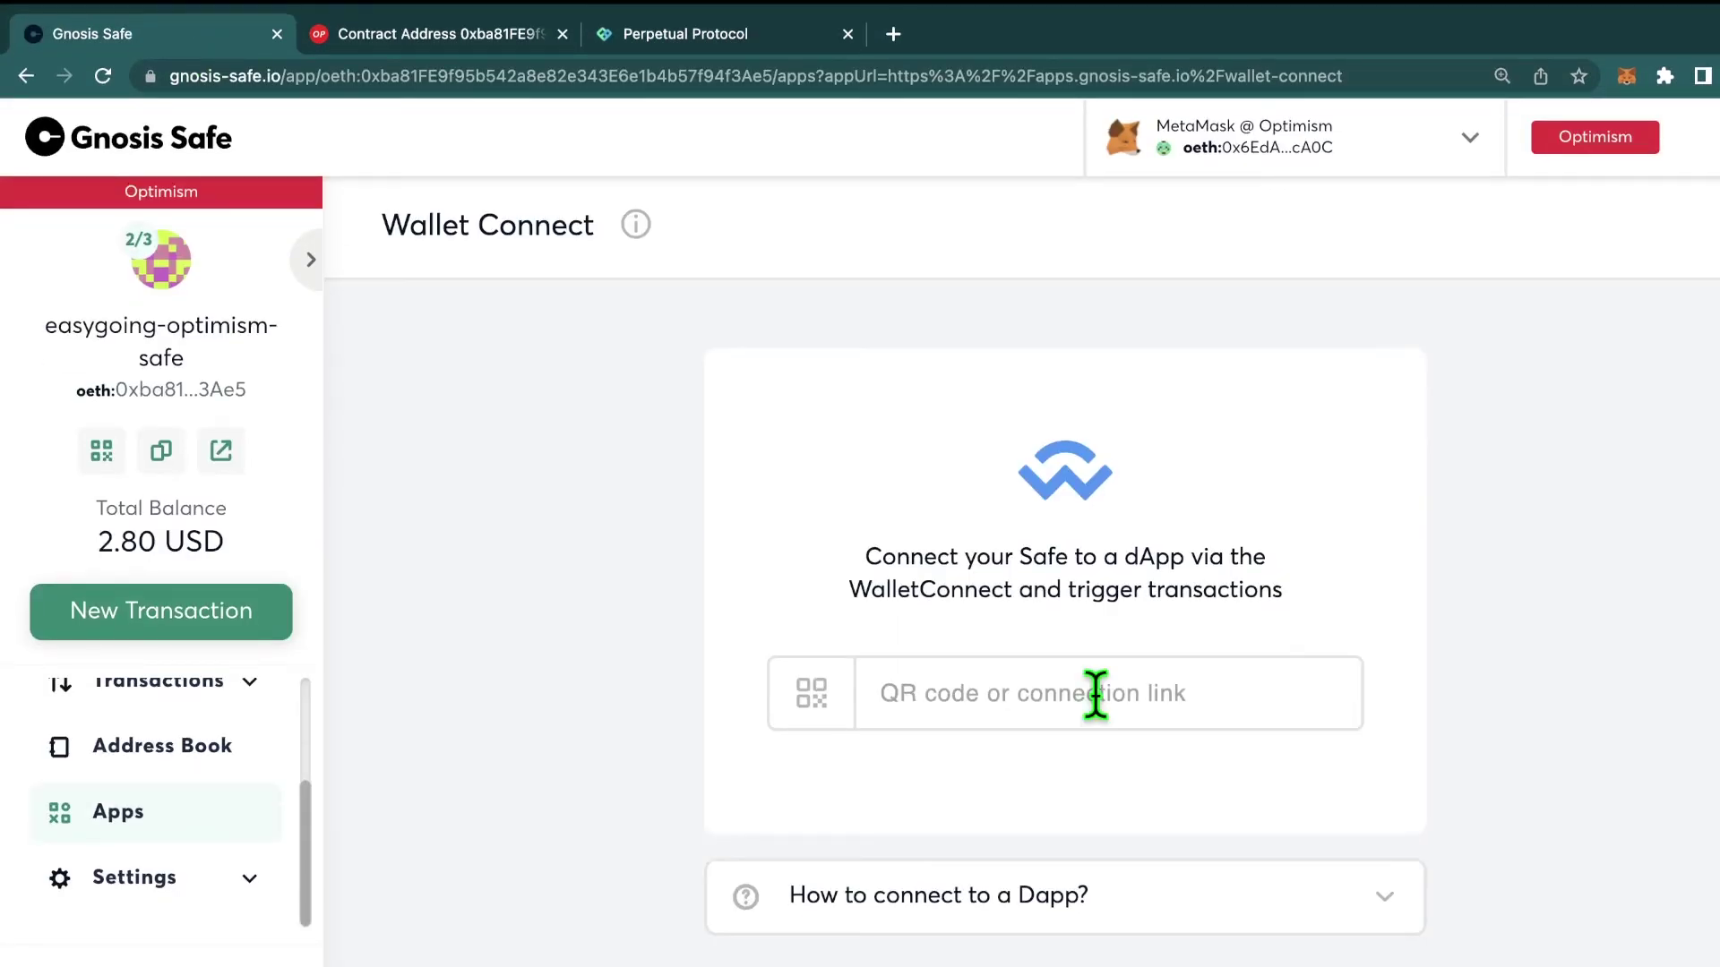
Step: Paste the Perpetual Protocol v2 pairing link into the Safe's WalletConnect connection field
left_click(1007, 693)
key("super+v")
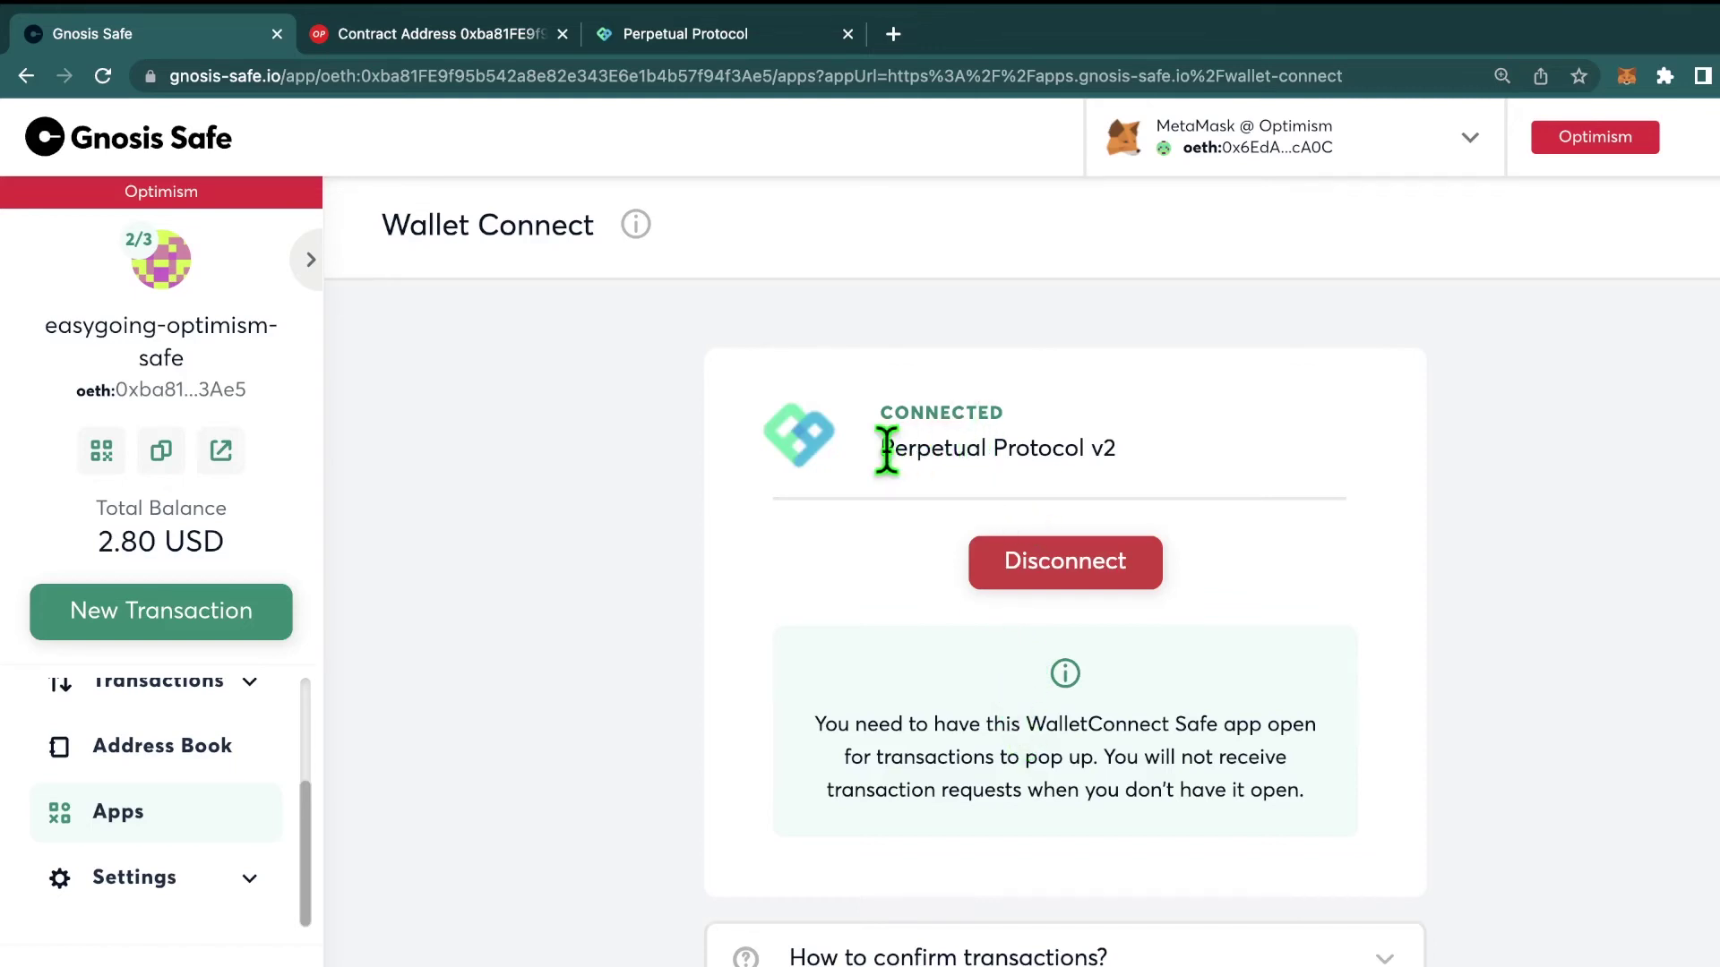
Step: On Perpetual Protocol, verify the connected wallet is the Safe's address, then return to the Safe
left_click(745, 41)
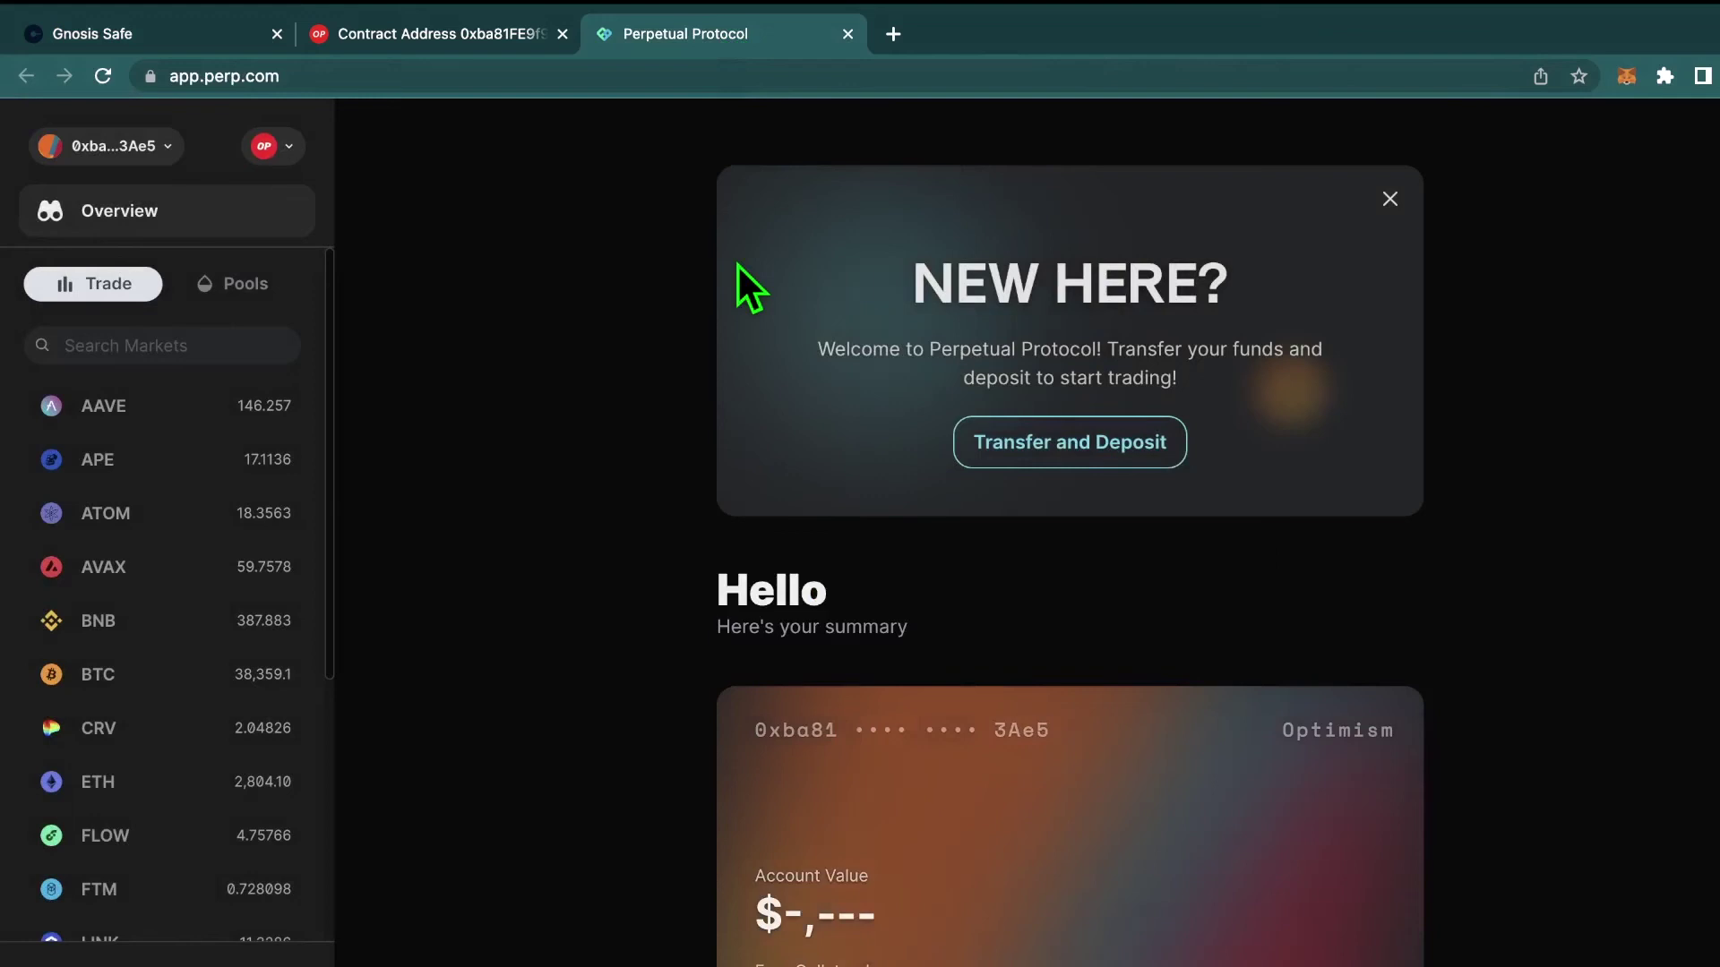
left_click(142, 152)
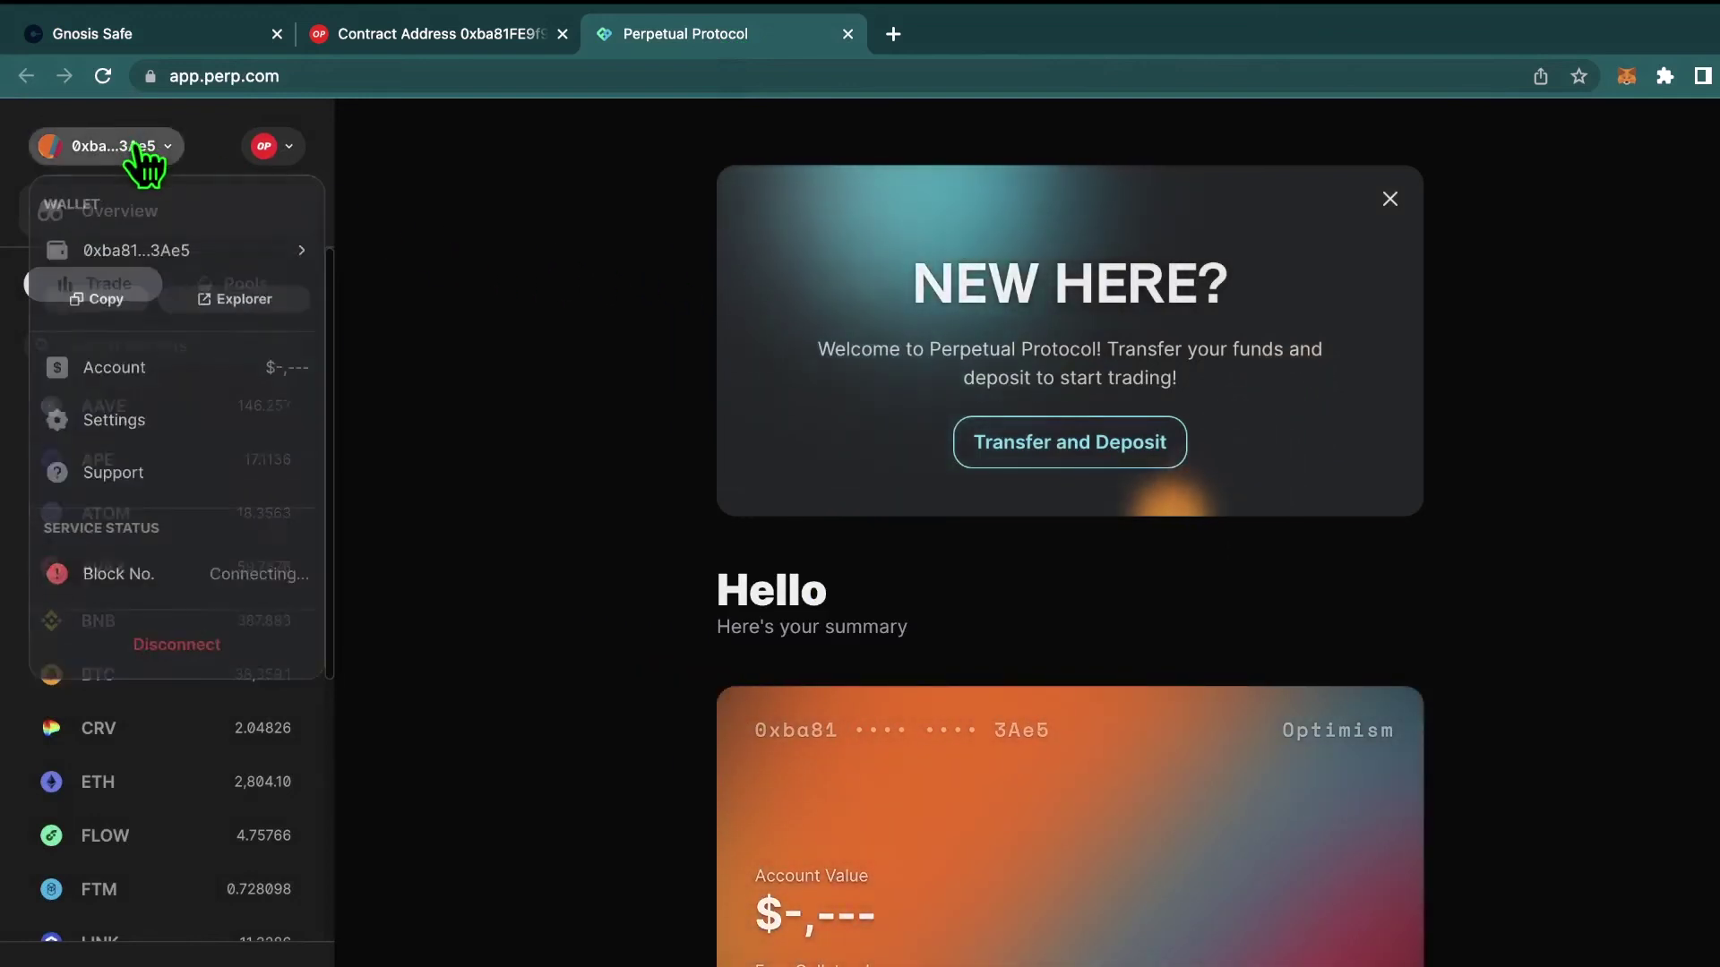
left_click(677, 389)
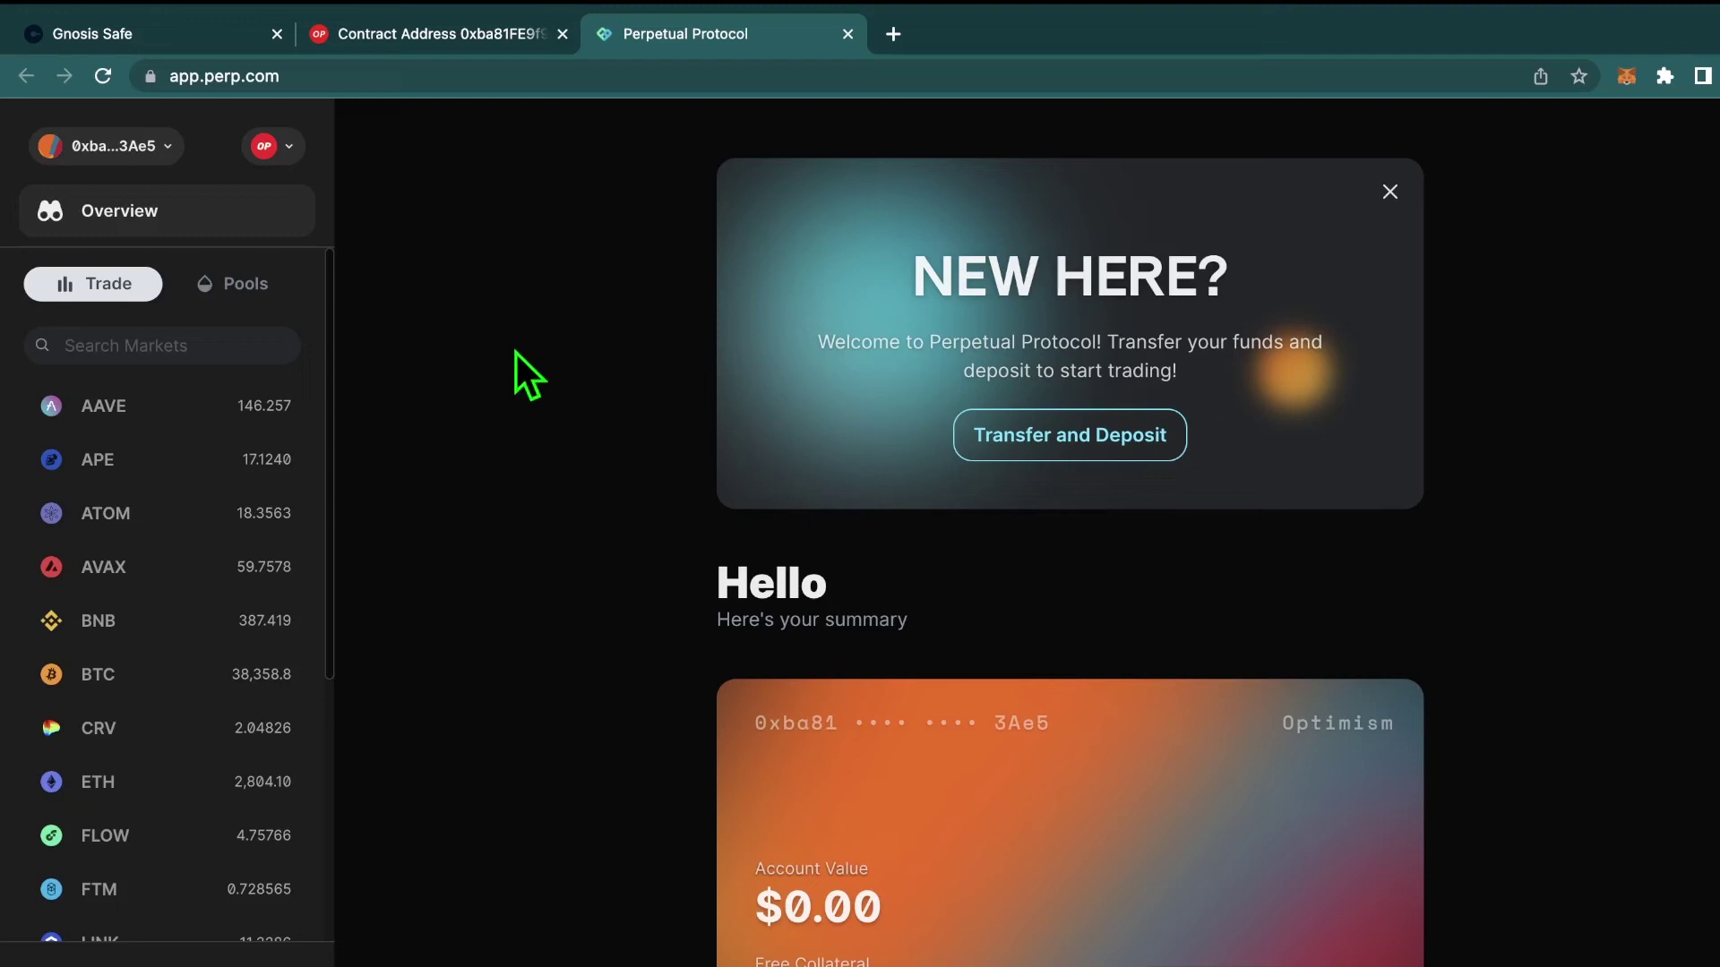
left_click(193, 44)
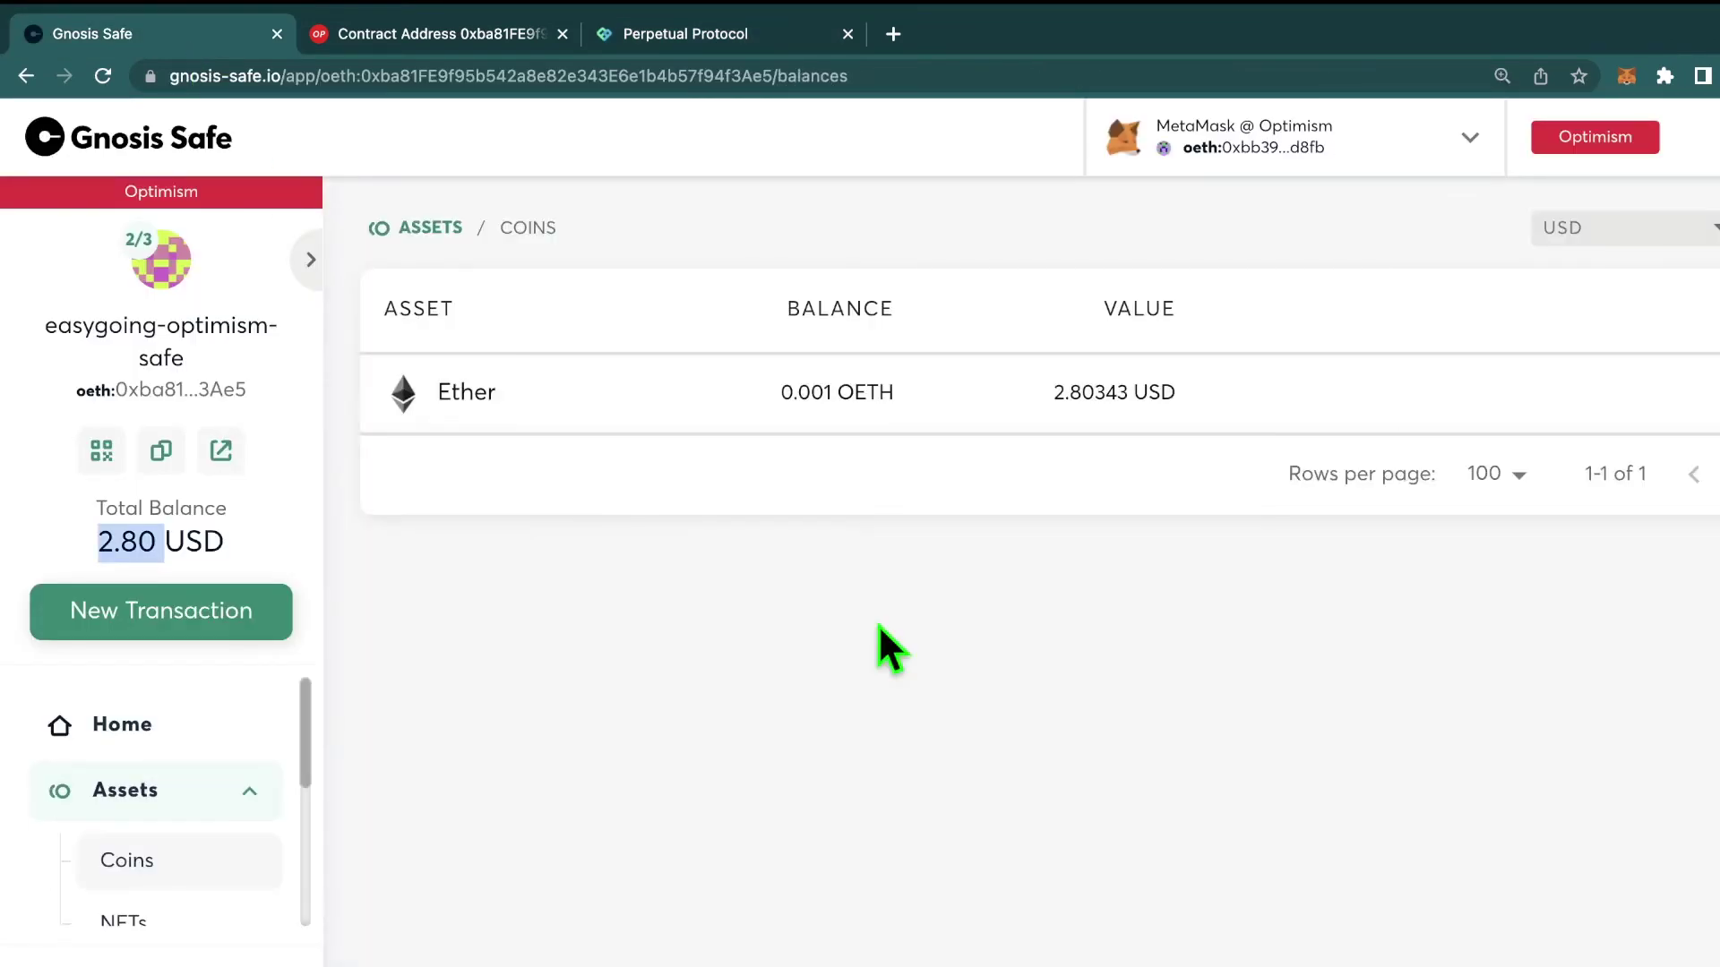
Step: Send the Safe's Ether to the pasted recipient address with the max amount of 0.001 OETH, and review
mouse_move(1170, 391)
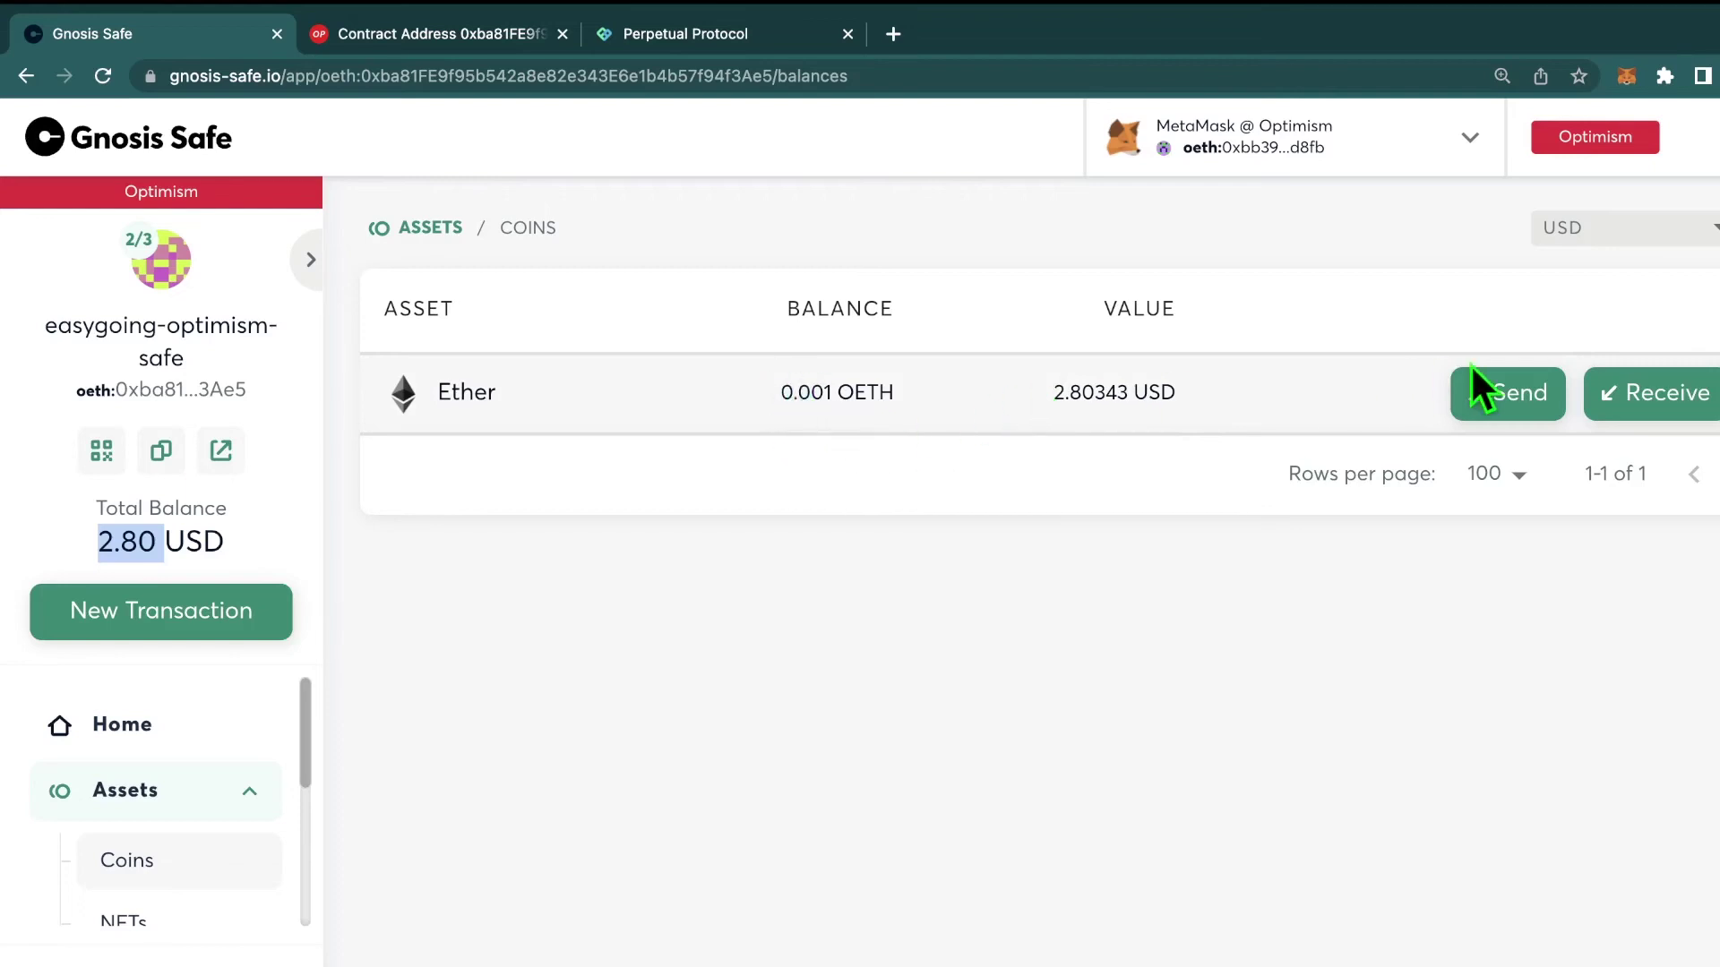
left_click(1511, 394)
type("0x6EdA5aCafF7F5964E1EcC3FD61C62570C186cA0C")
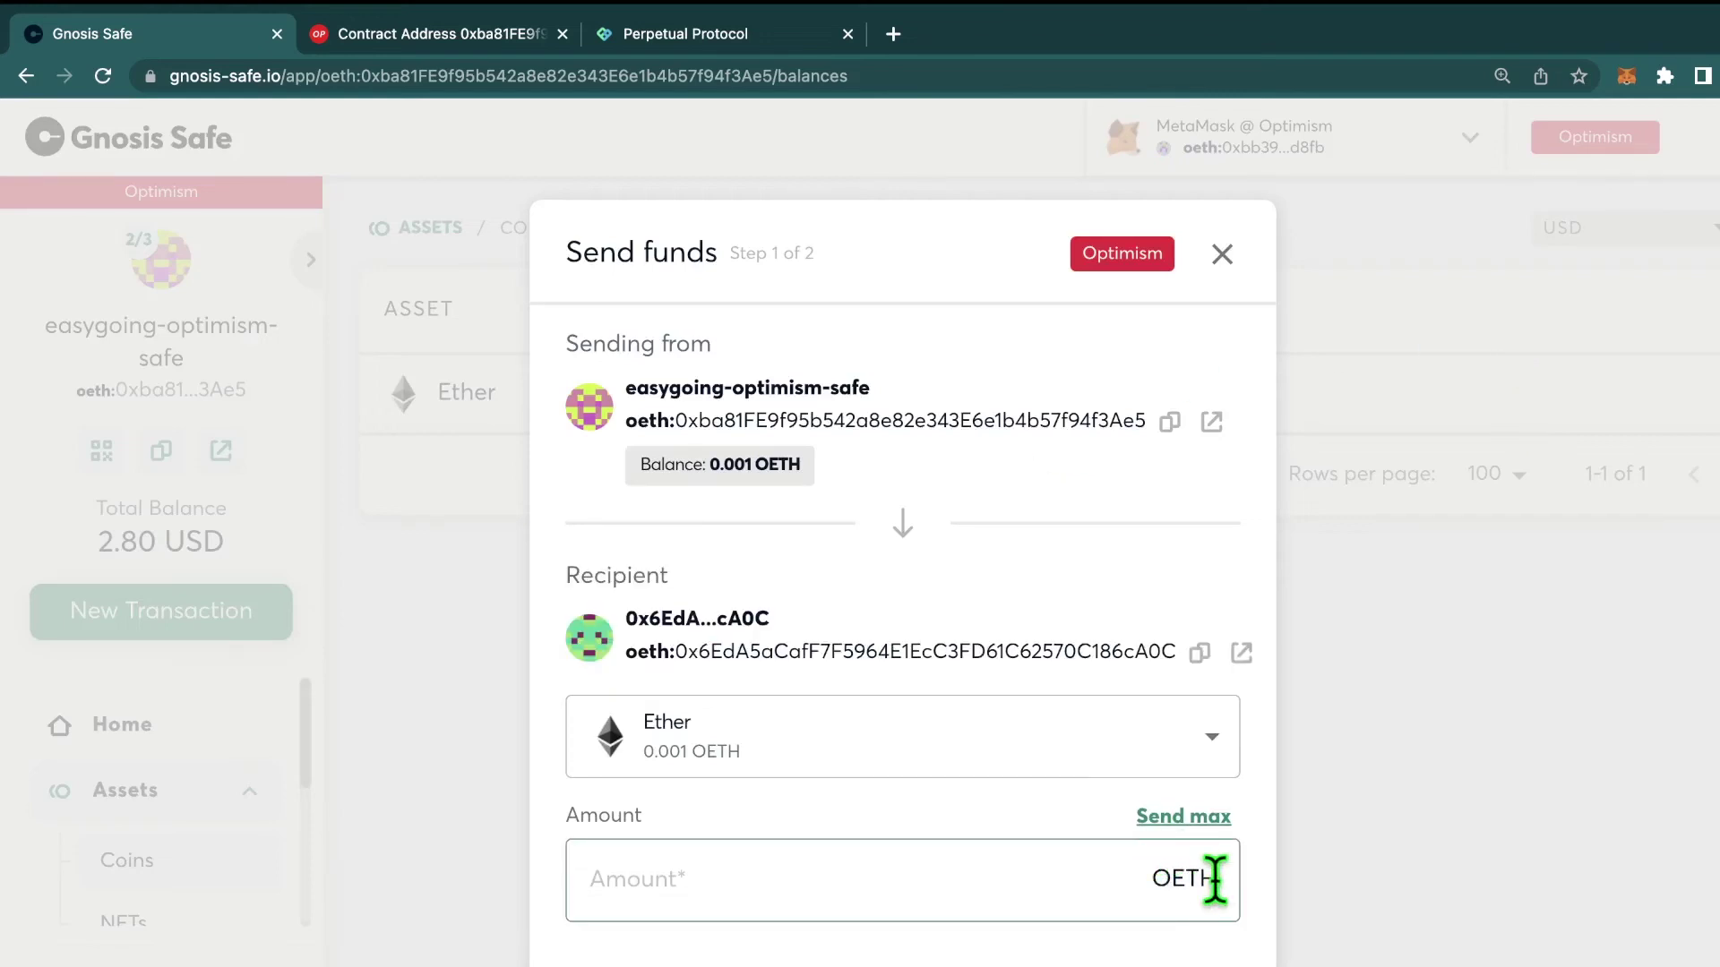
left_click(1205, 823)
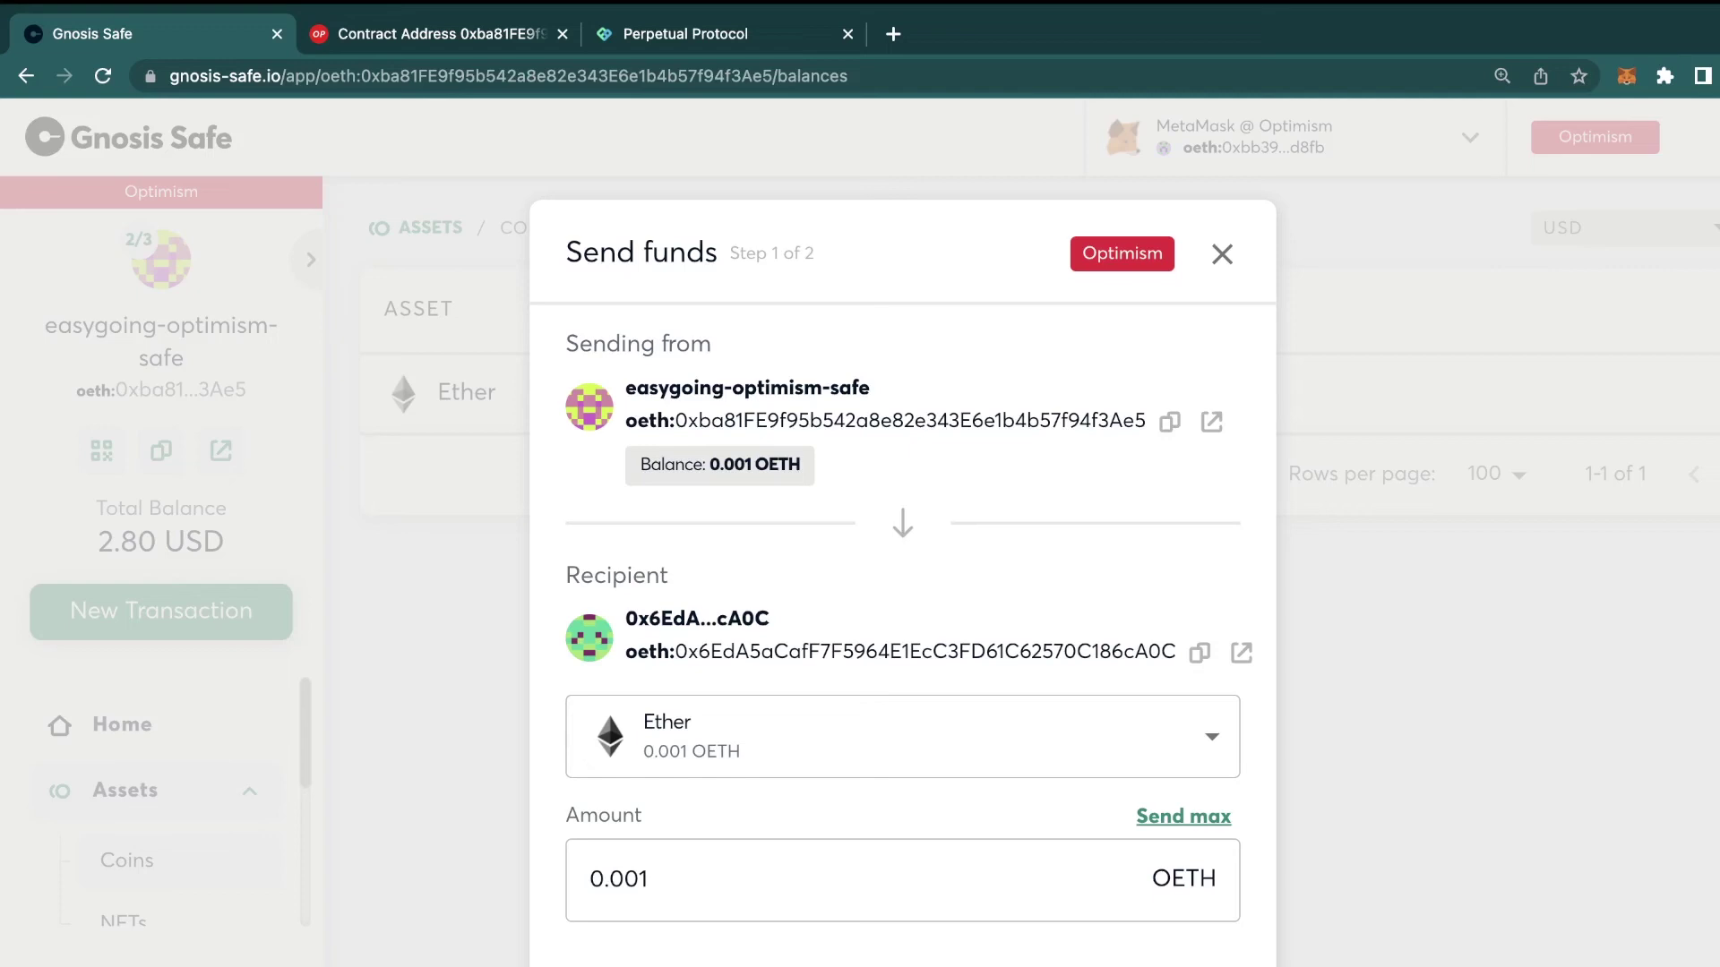
key("Return")
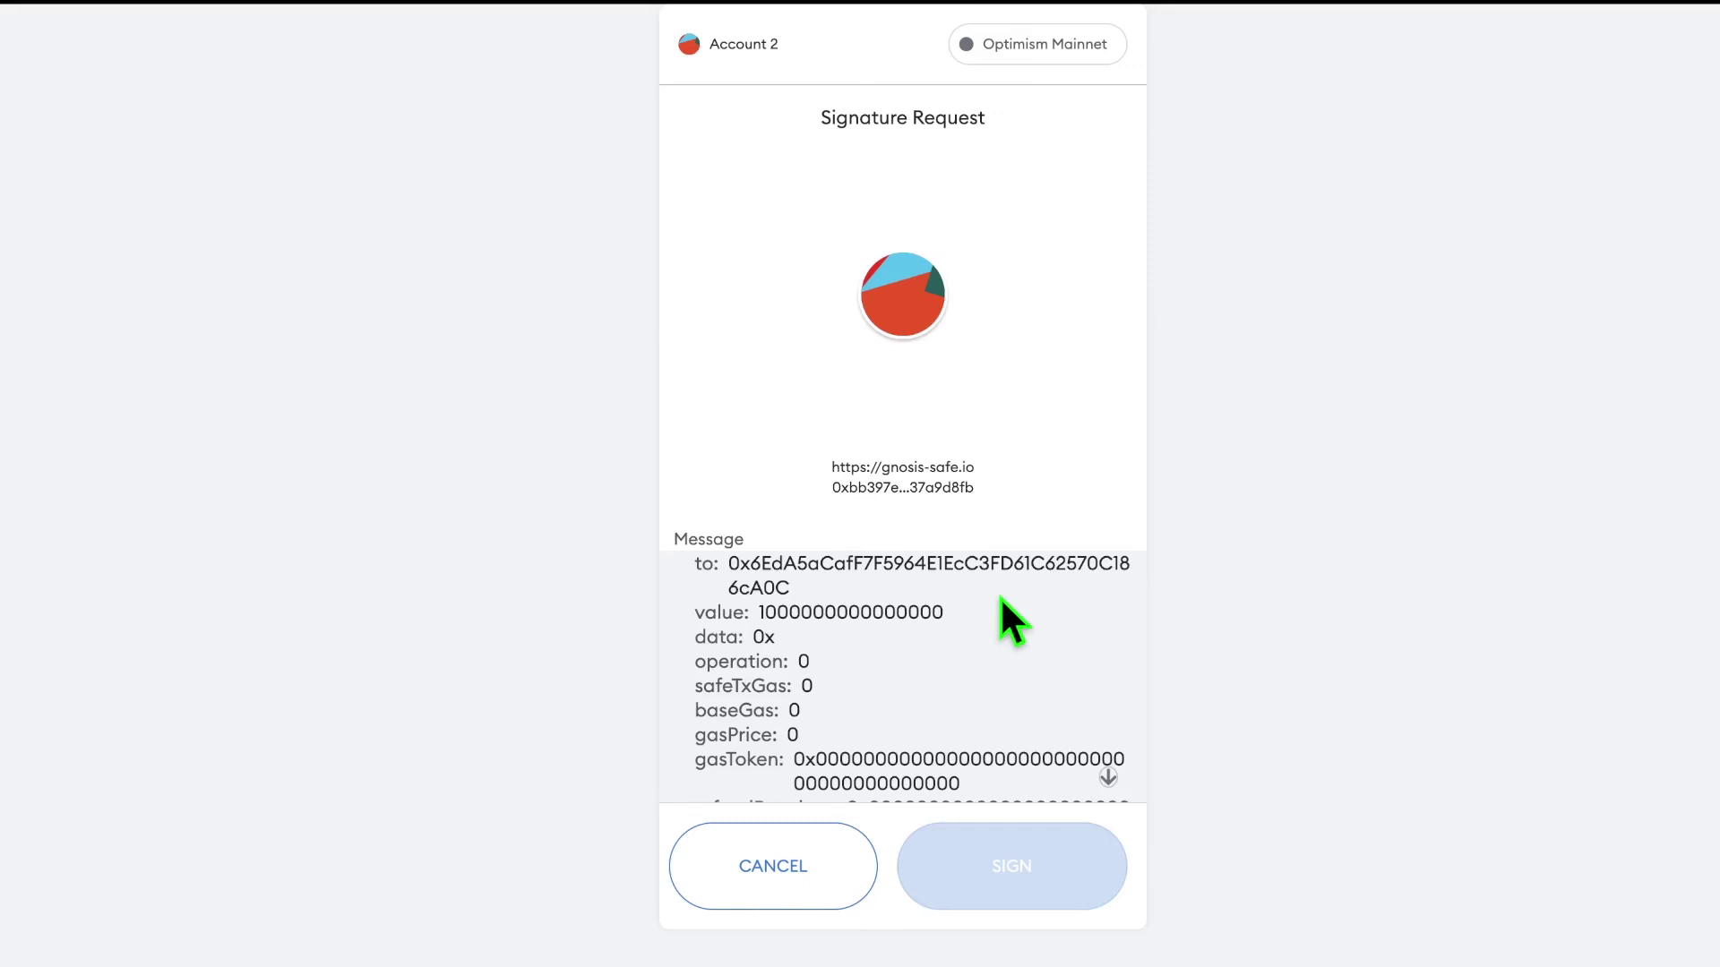
Step: Sign the 0.001 OETH Safe transaction in MetaMask as the first confirmation
scroll(1003, 609, "down", 3)
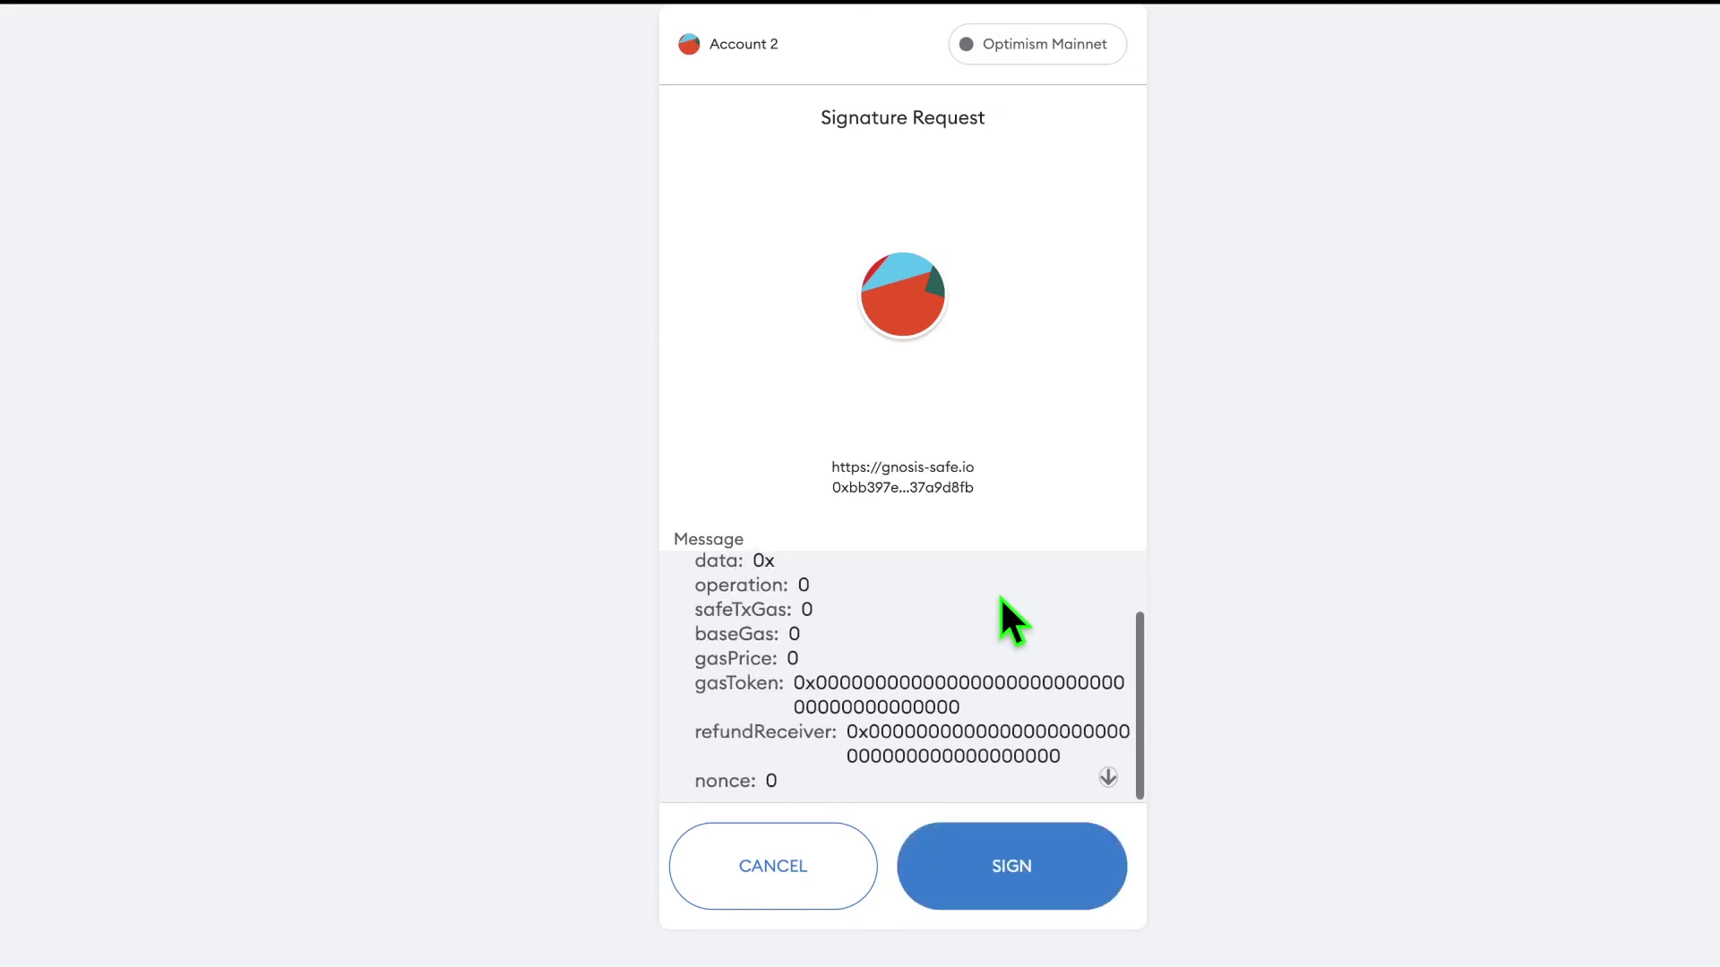
left_click(1048, 862)
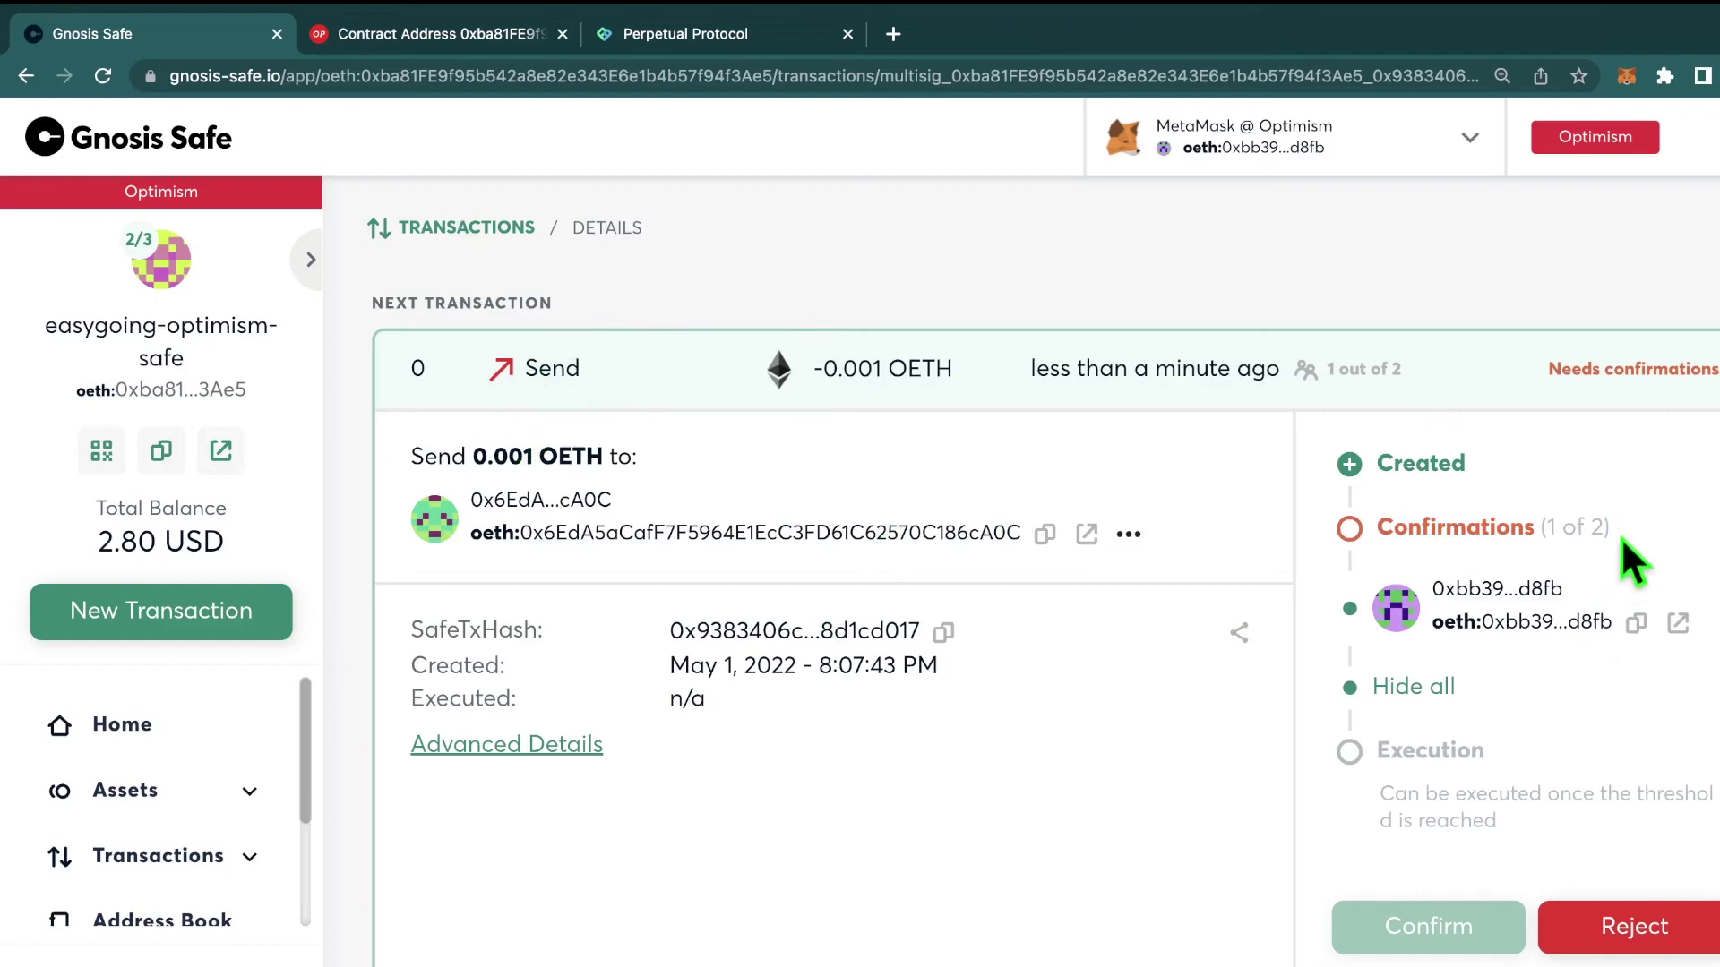
Step: Connect MetaMask's second owner account to Gnosis Safe to confirm the pending send
left_click_drag(1574, 524, 1371, 520)
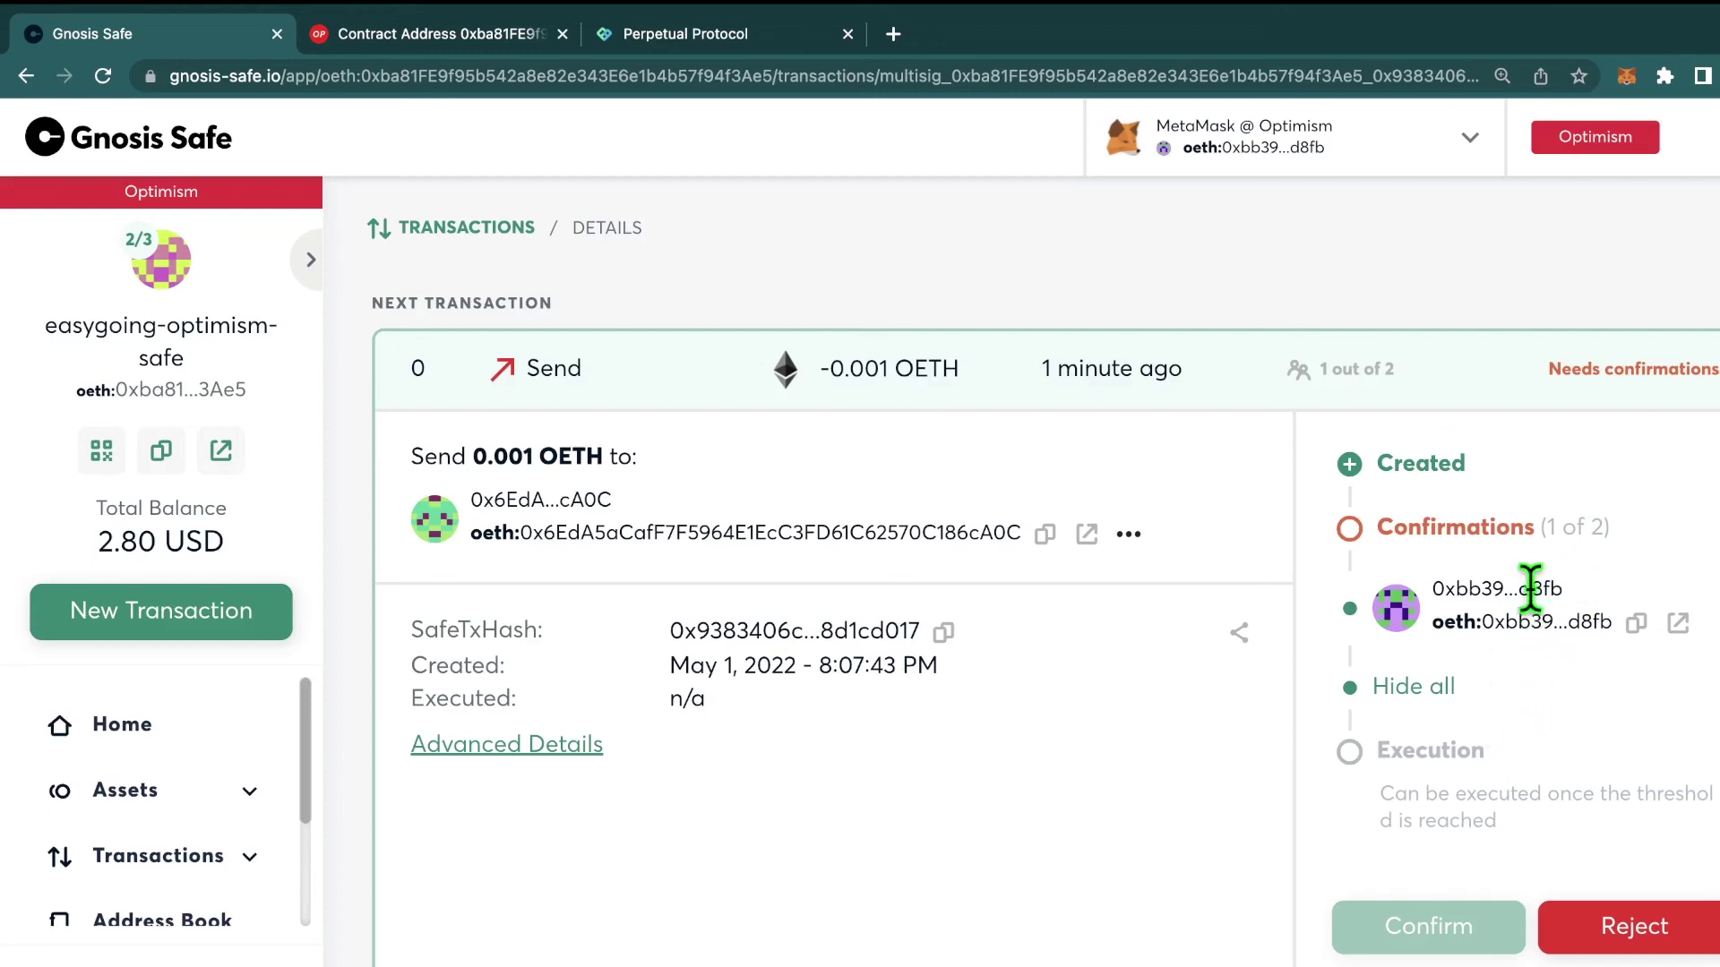
mouse_move(1569, 405)
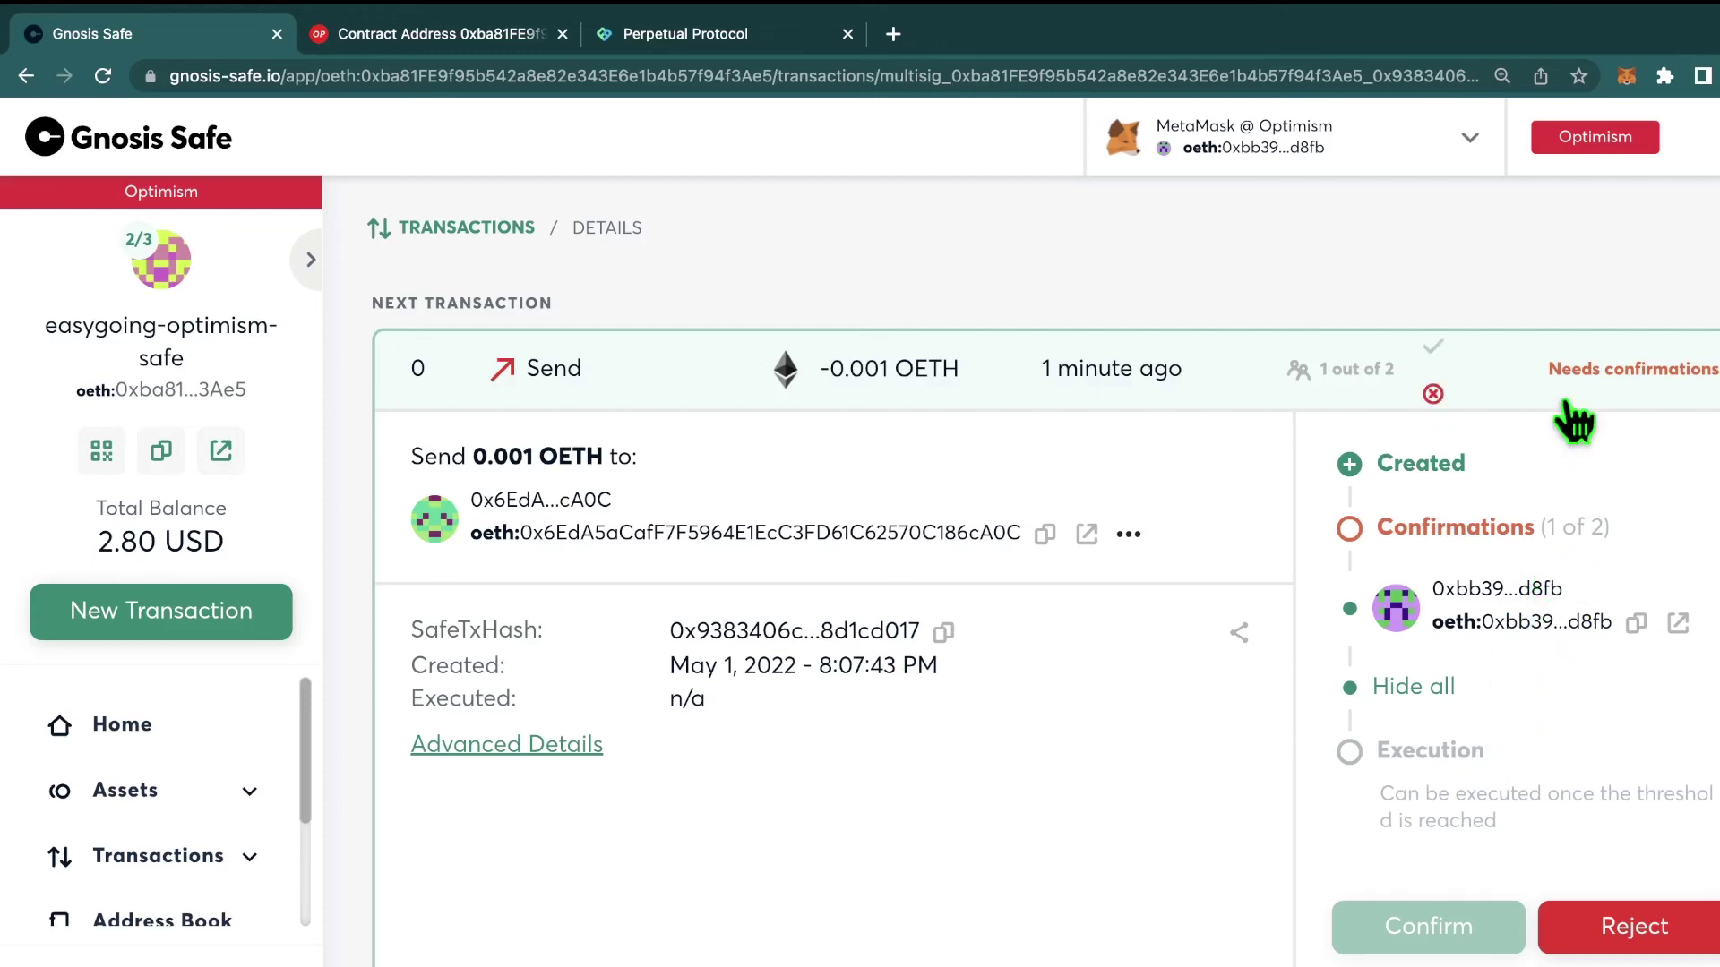
left_click(1628, 79)
left_click(1173, 815)
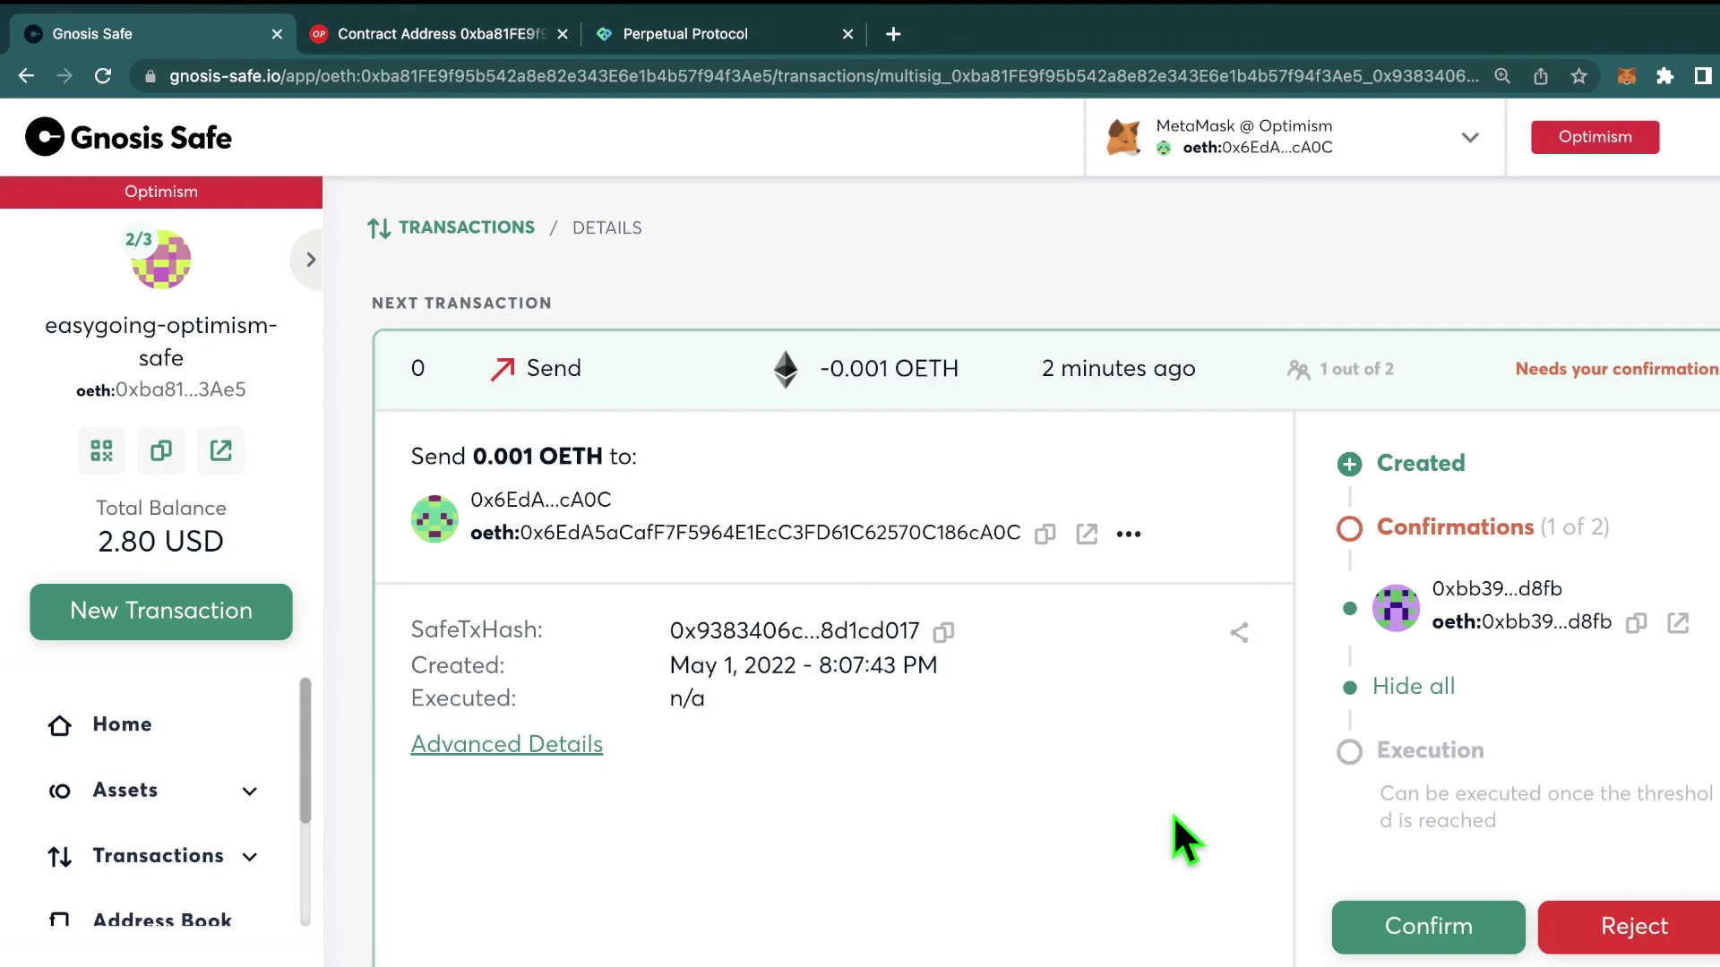
Step: Confirm and execute the 0.001 OETH send as the second owner, then view the Safe on Etherscan
left_click(1375, 907)
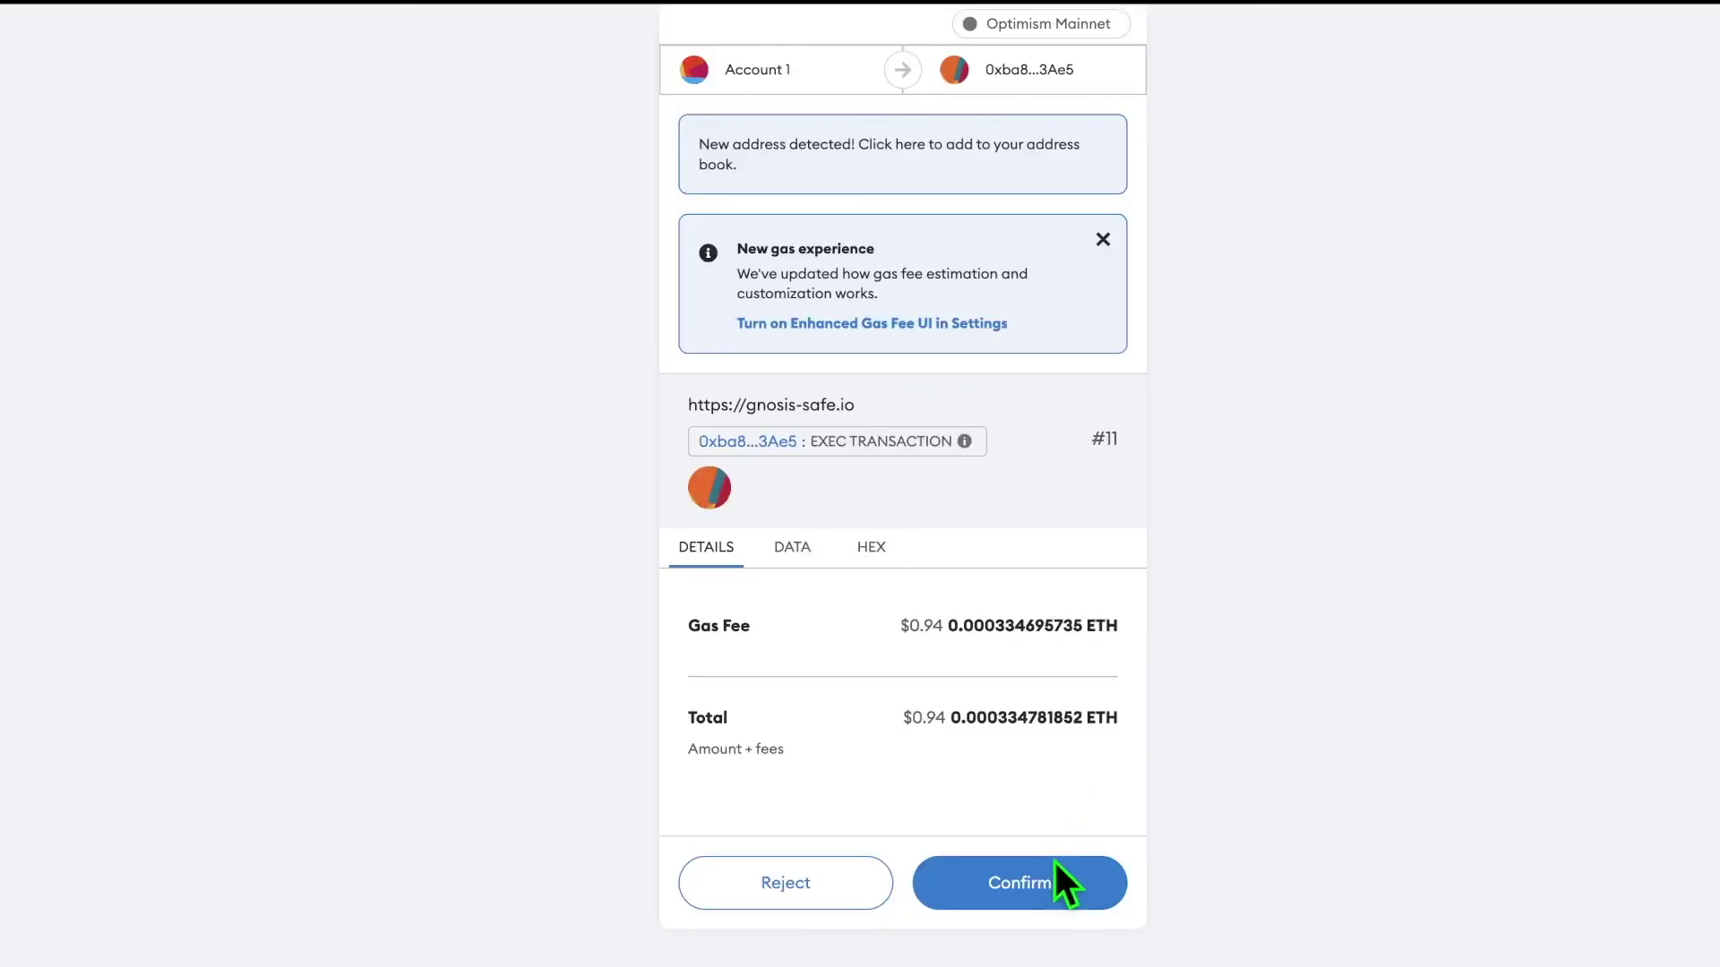
left_click(1054, 885)
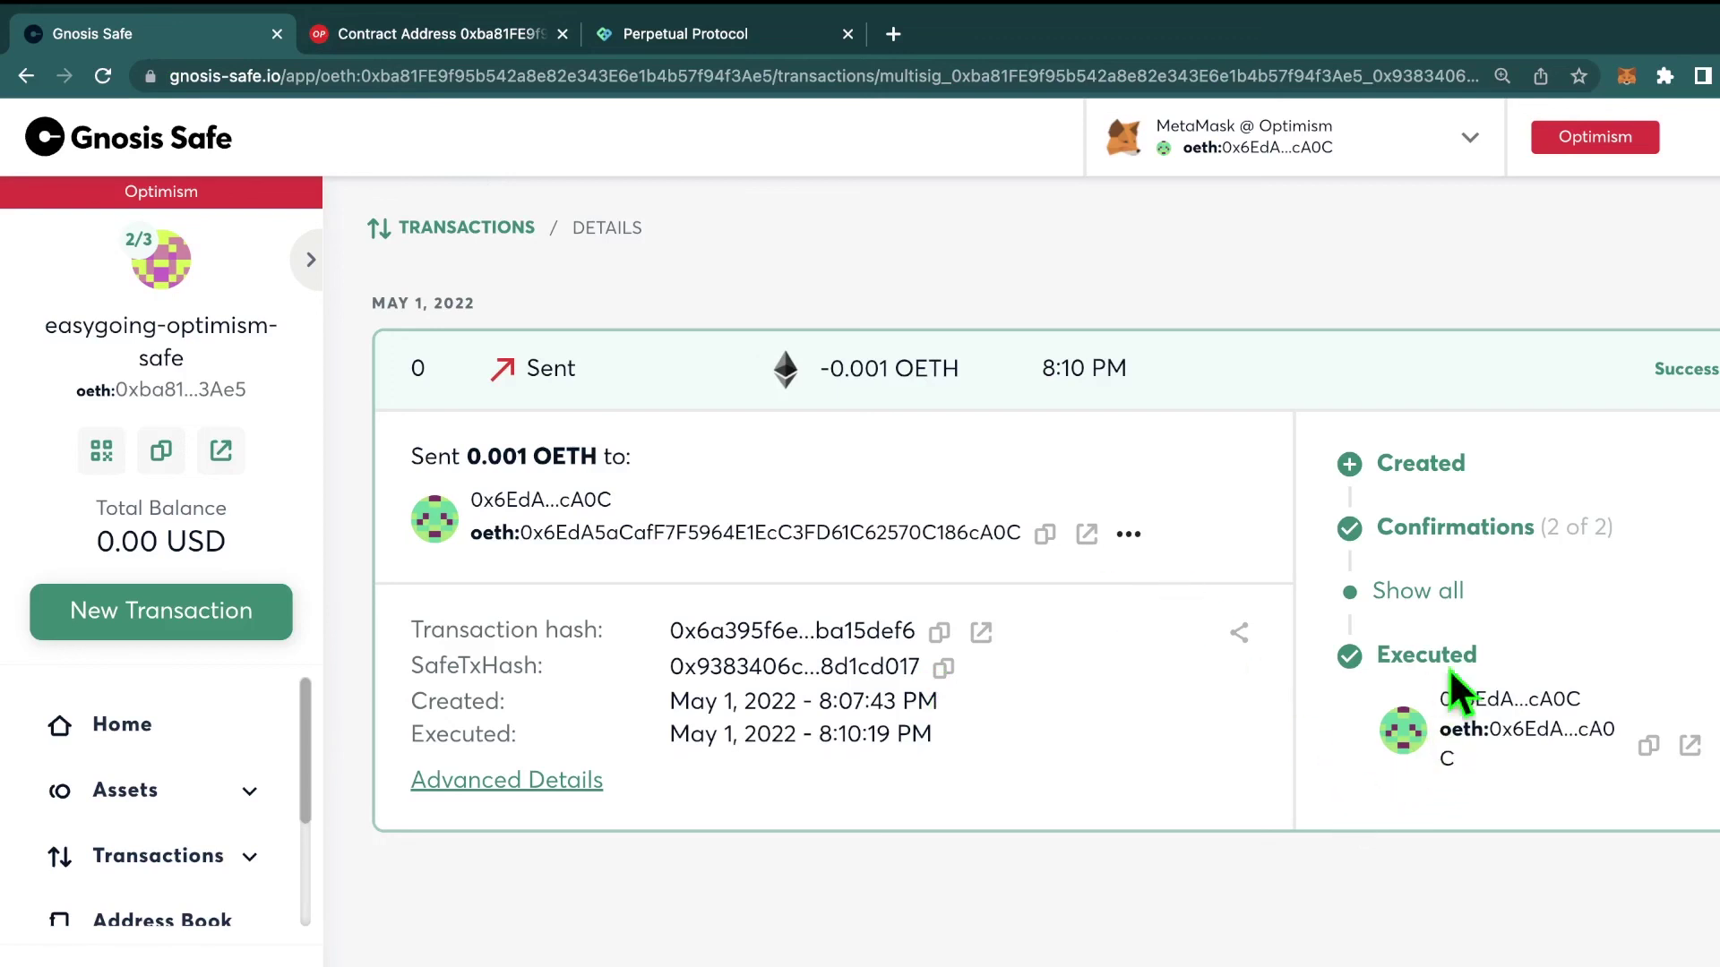
left_click(439, 33)
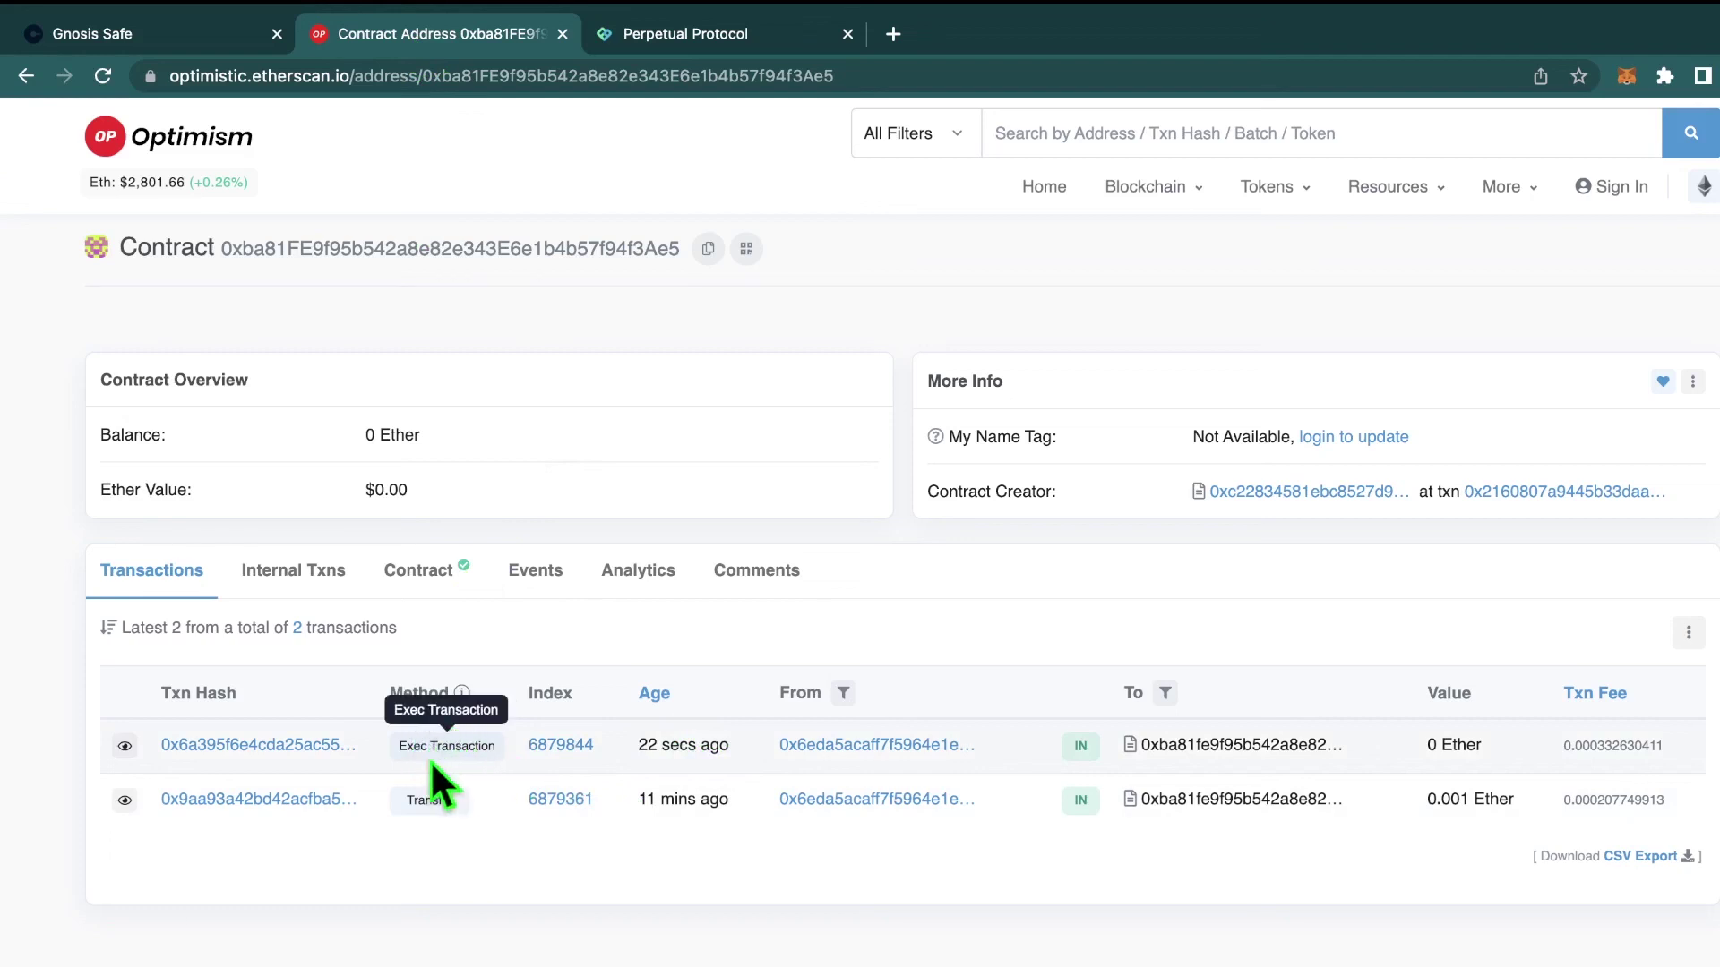
Step: Show the Safe's Internal Txns list on Optimistic Etherscan to find the 0.001 Ether outflow
left_click(321, 582)
scroll(691, 842, "down", 1)
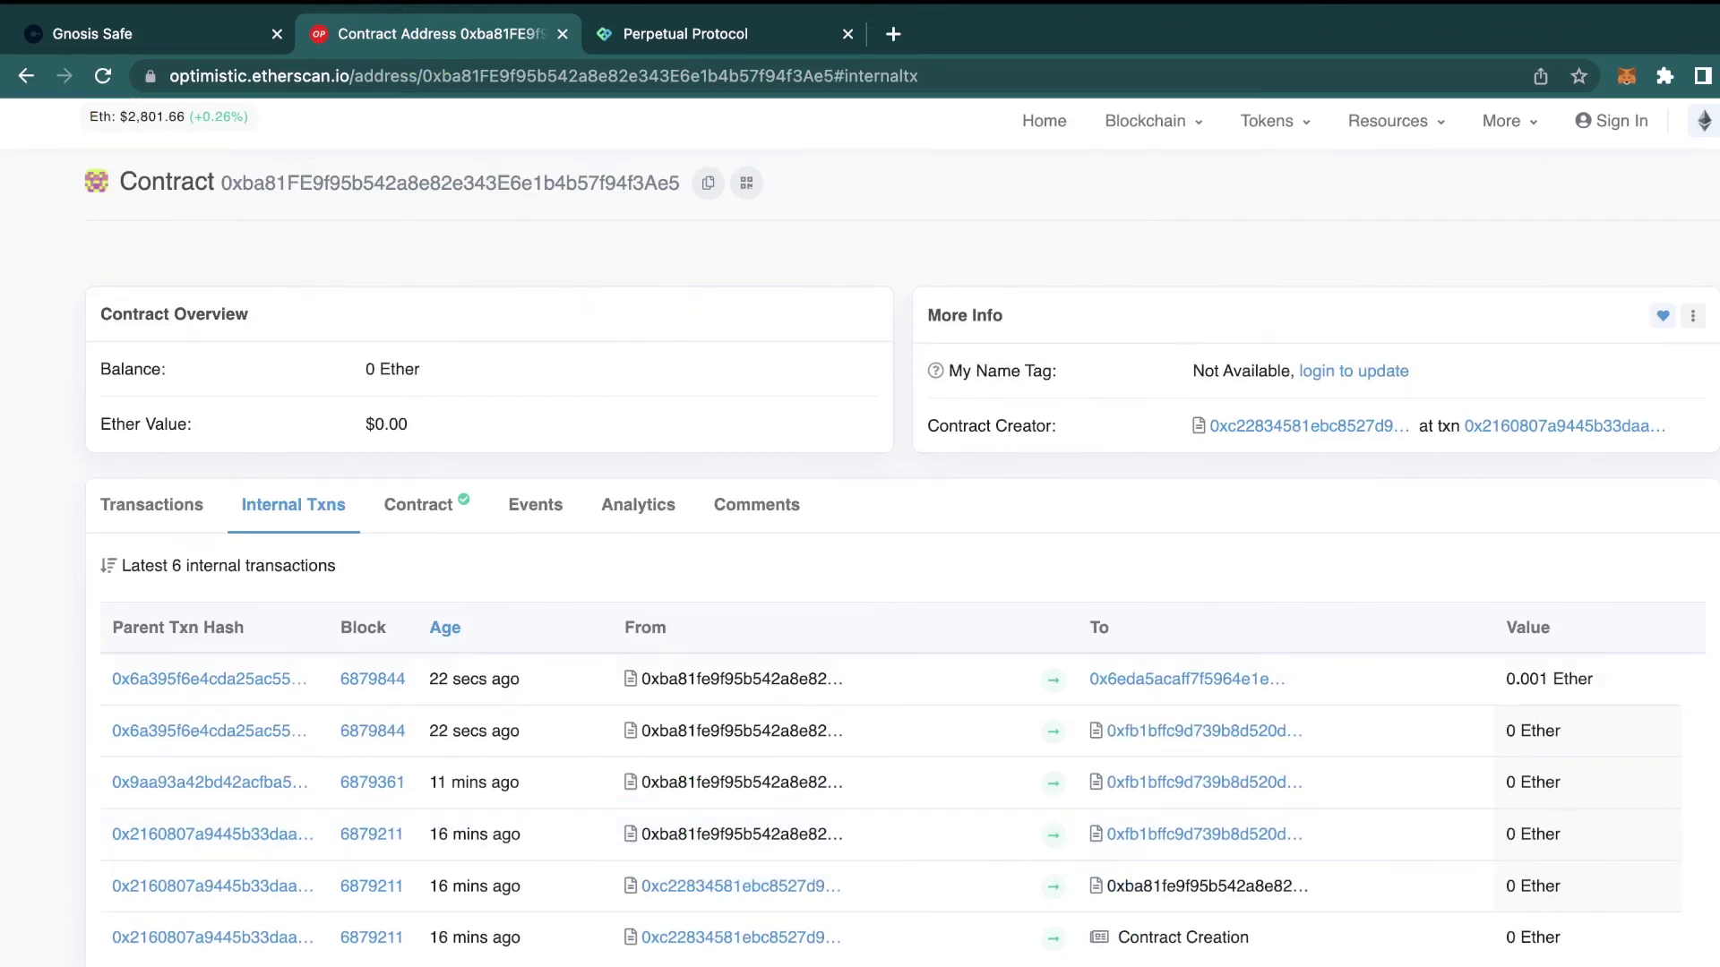
left_click_drag(1592, 679, 1446, 679)
key("ctrl+shift+Tab")
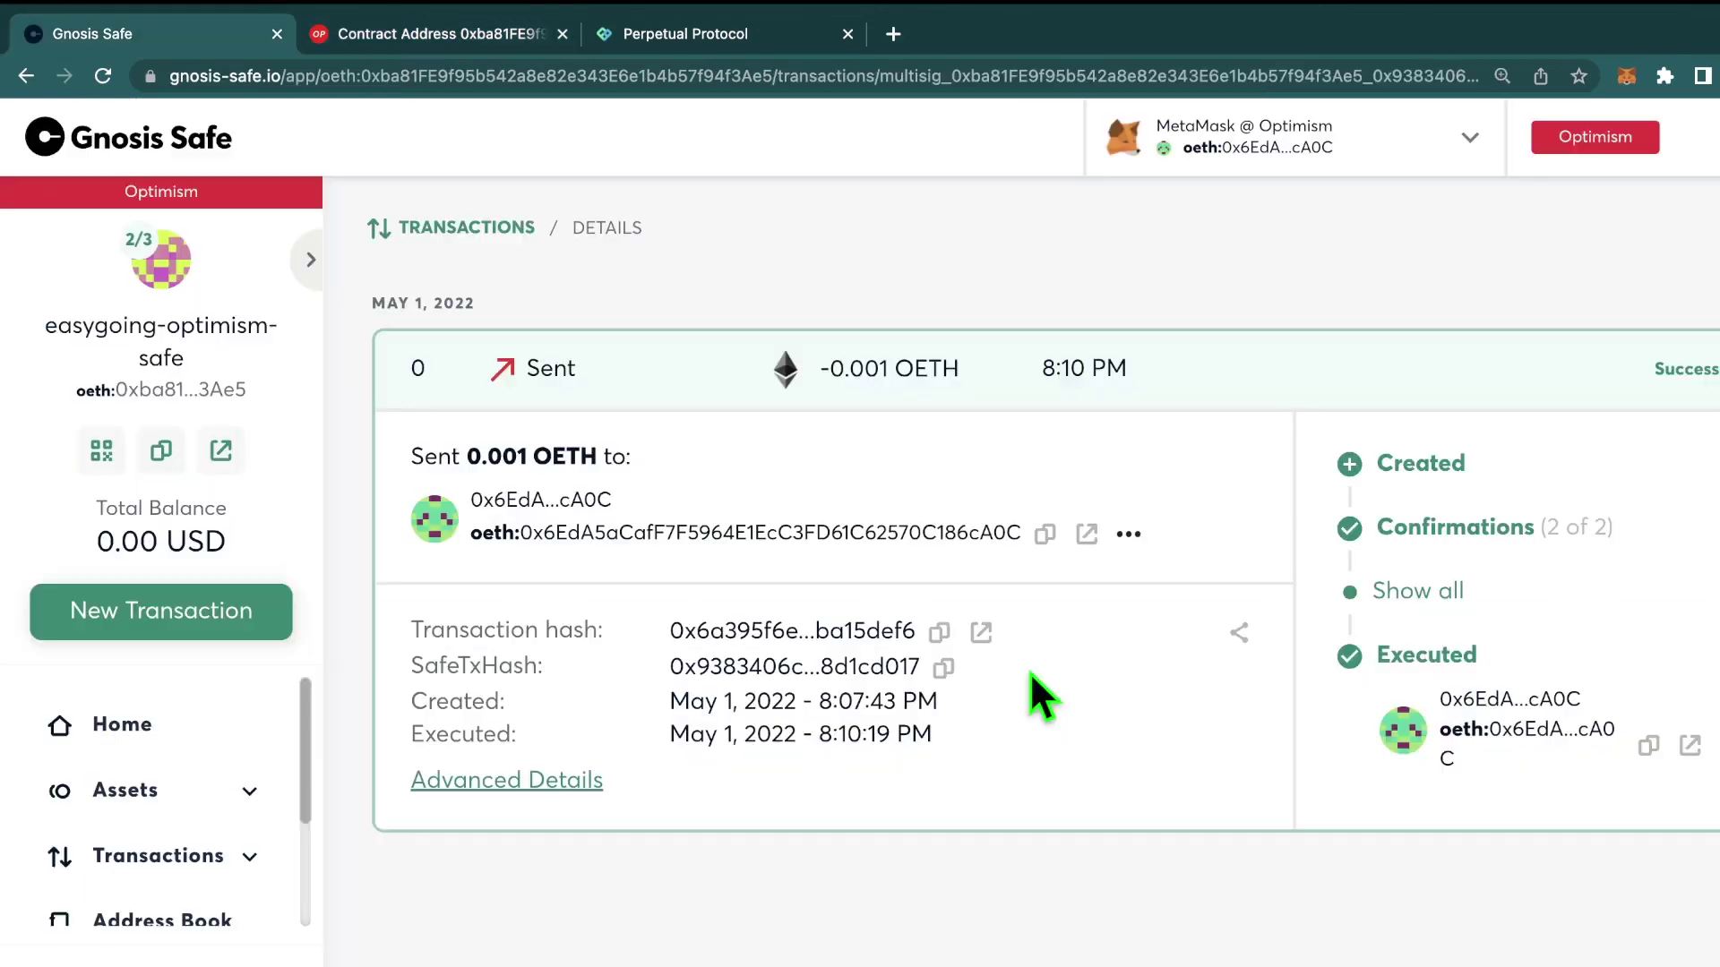